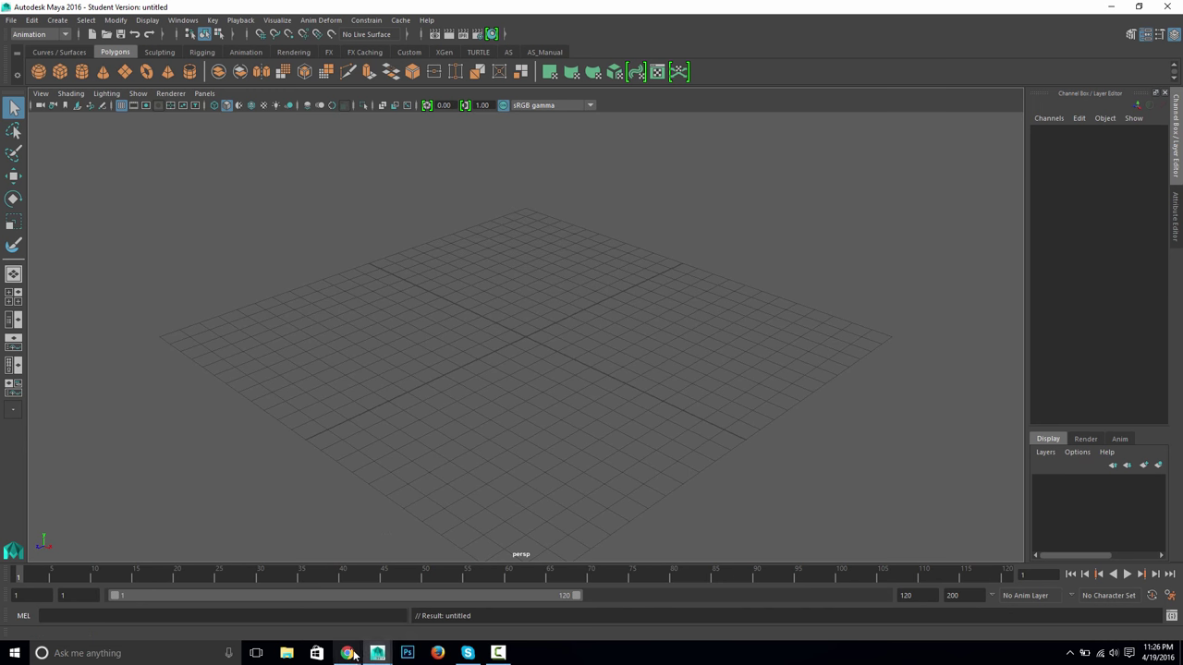
Step: Look over the red tulip reference photos, then go back to the Maya scene
mouse_move(350, 654)
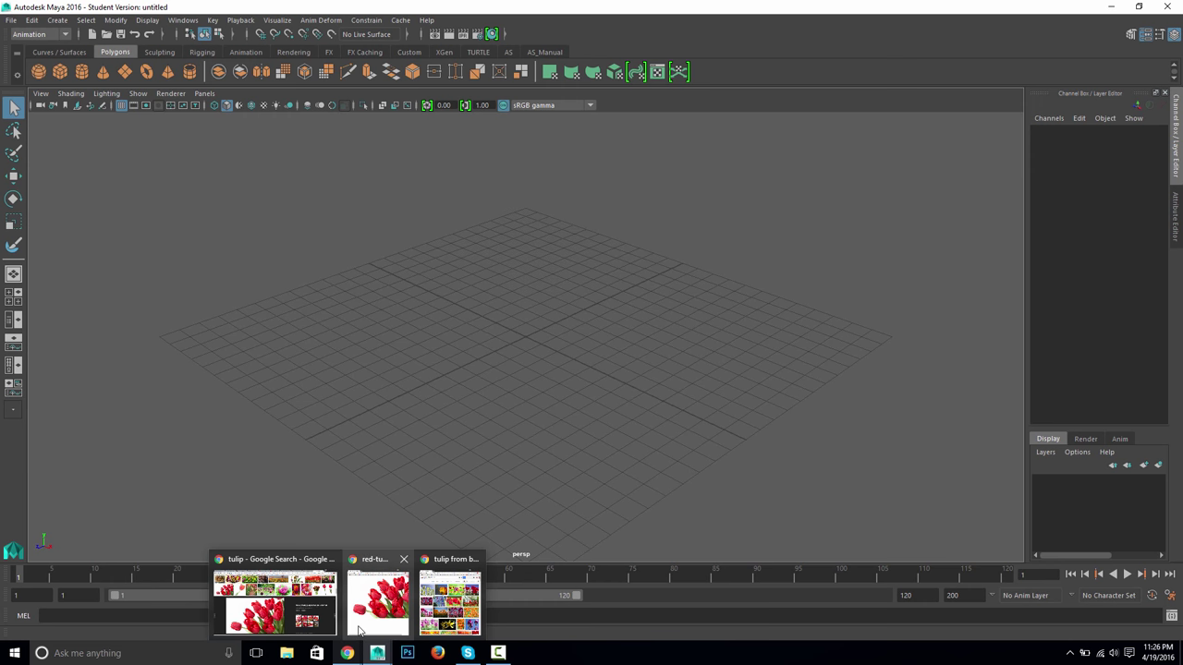
click(378, 602)
mouse_move(347, 654)
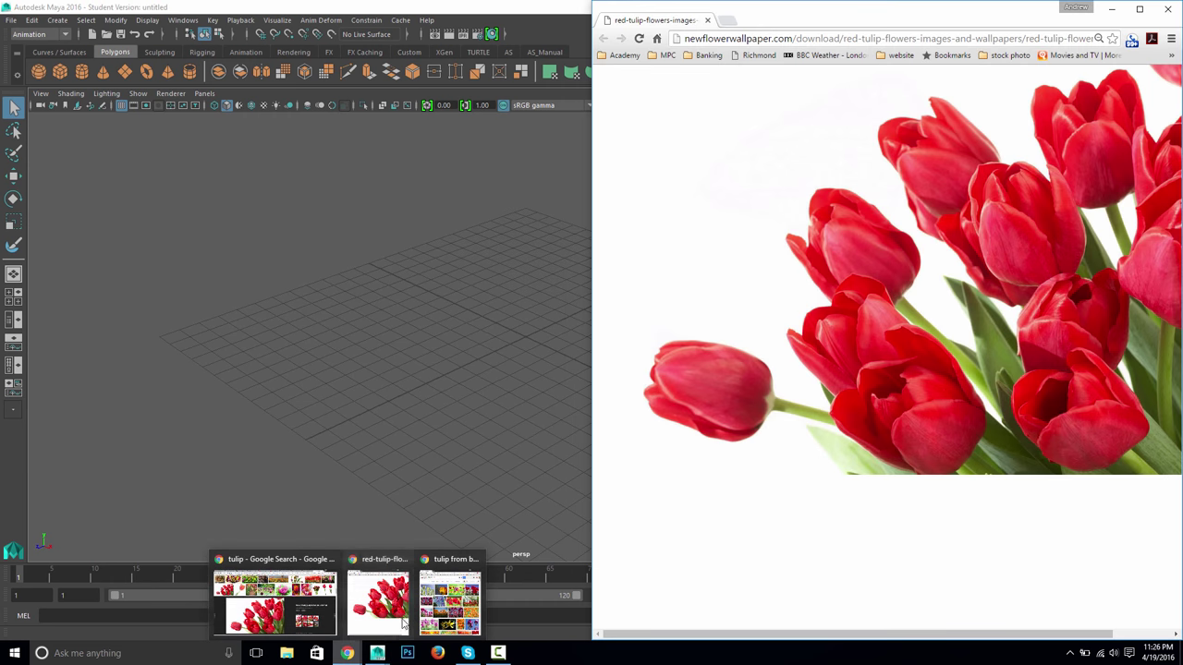
click(448, 599)
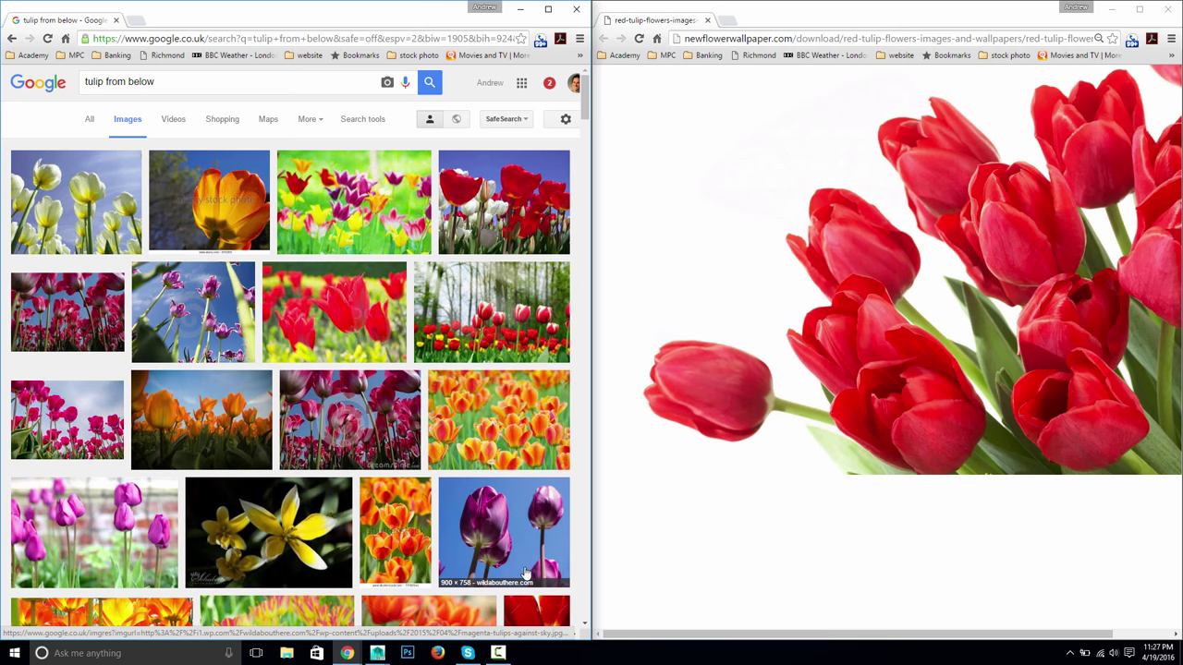
mouse_move(377, 653)
click(450, 577)
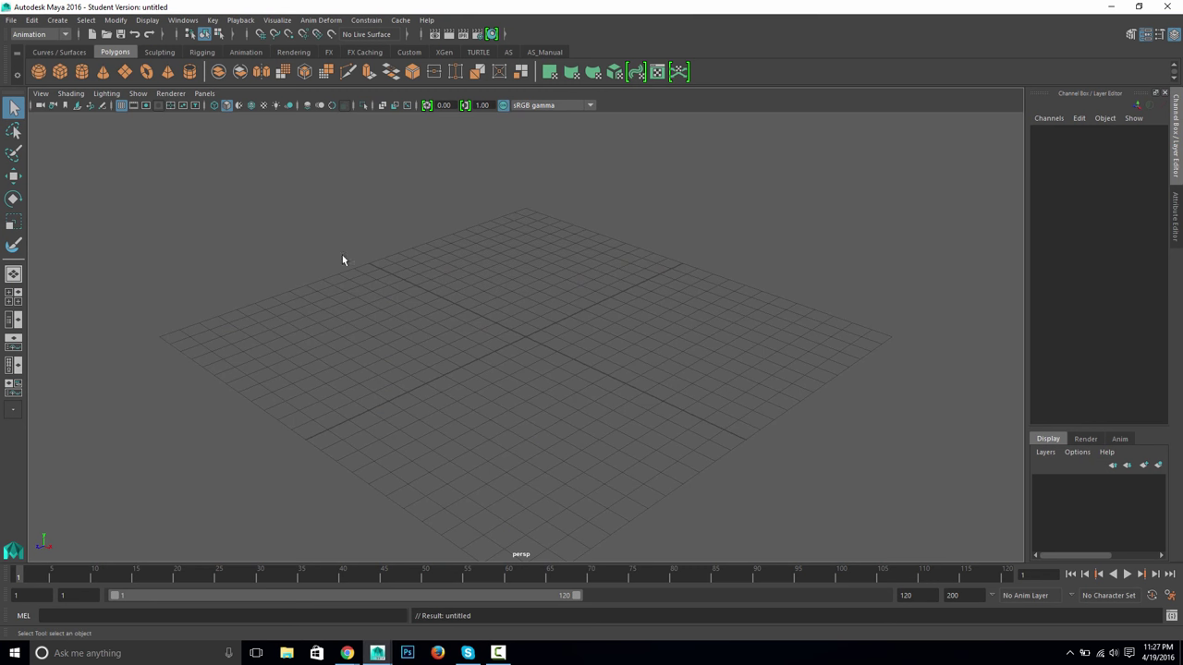
Step: Create a polygon sphere at the origin, frame it, and view it from the front
click(38, 71)
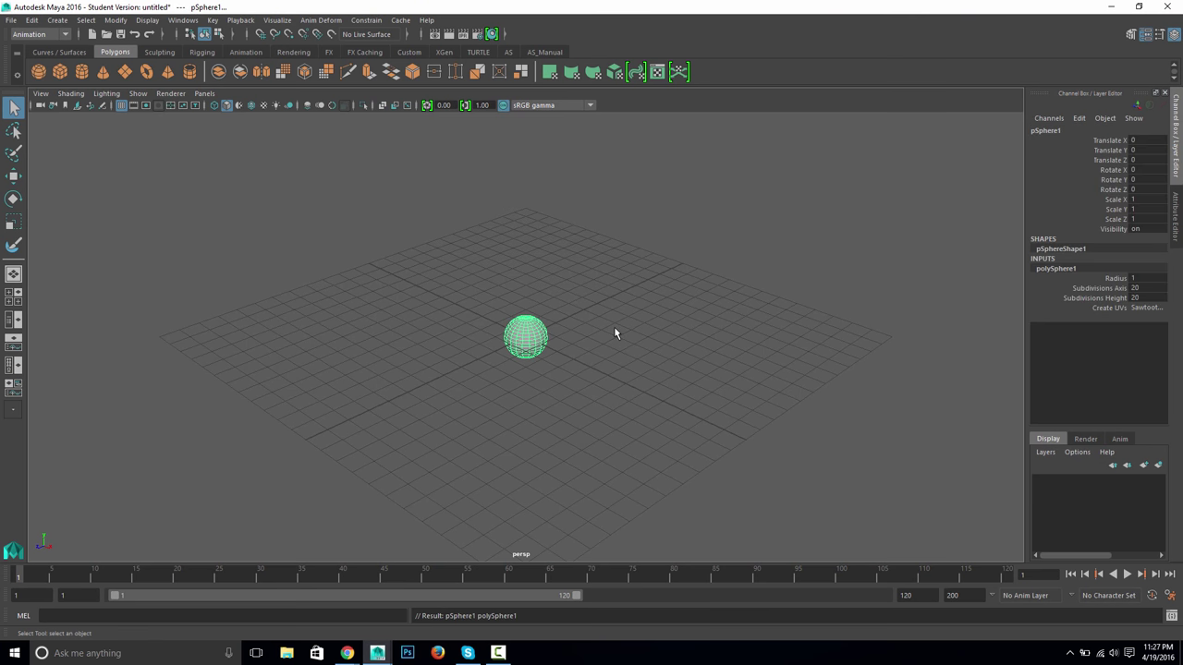
key(f)
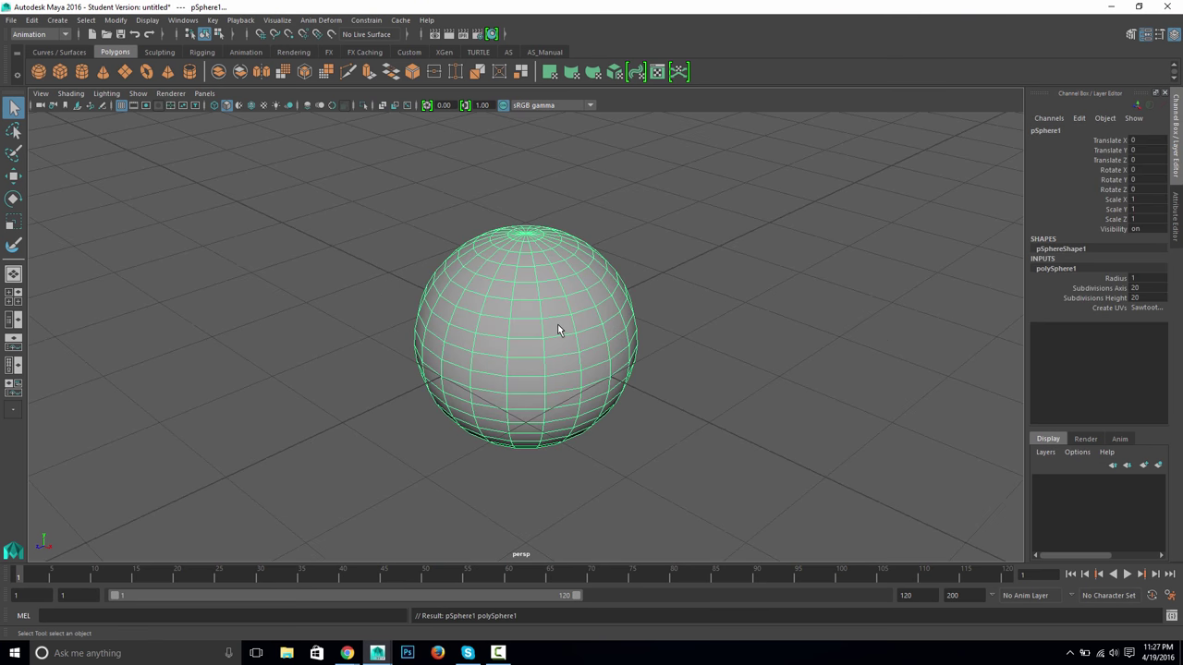
key(space)
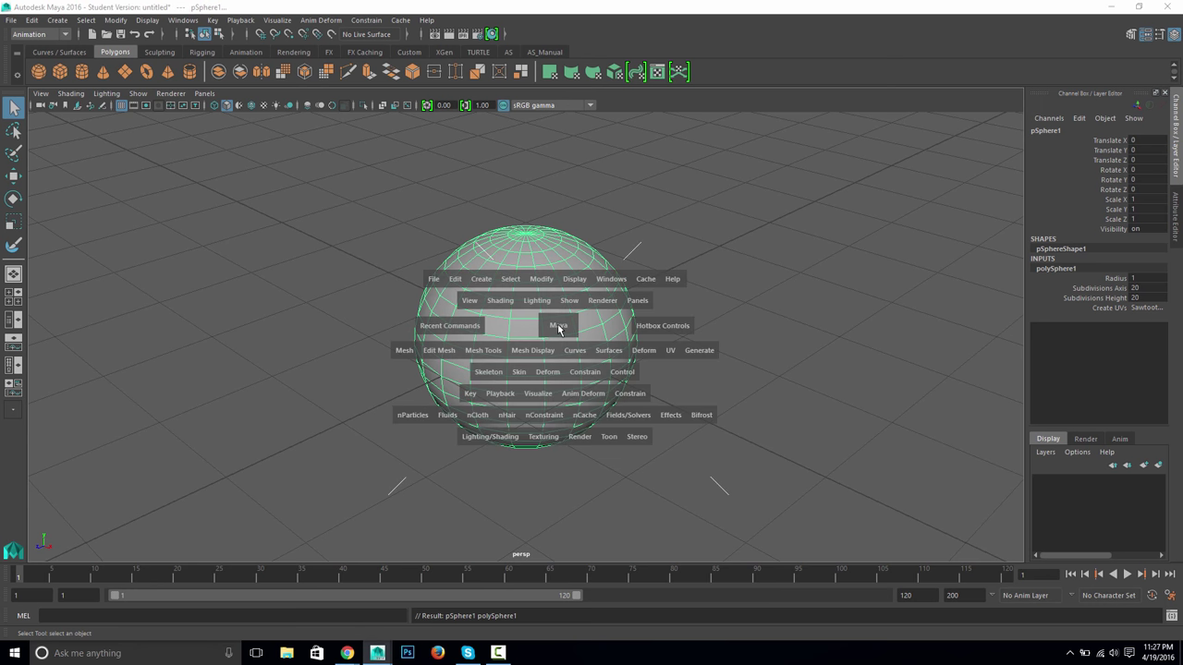
drag(558, 326, 557, 355)
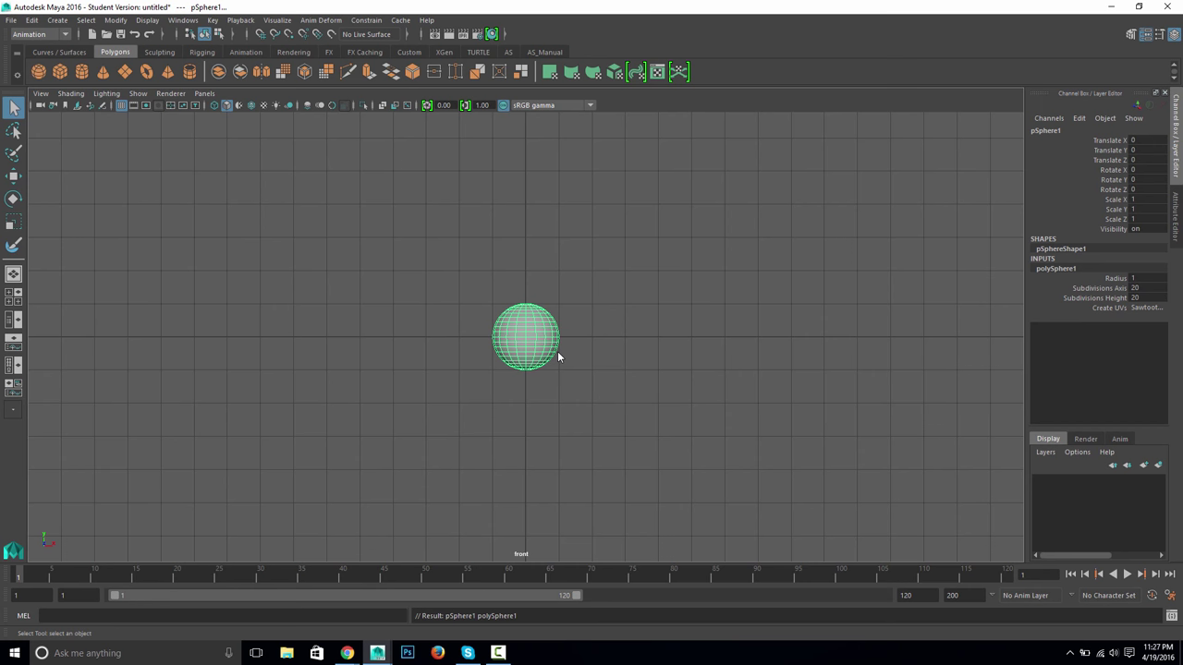
Step: Delete the faces on one half of the sphere, then return to the perspective view
scroll(557, 351, up, 10)
scroll(557, 351, down, 8)
scroll(557, 351, up, 2)
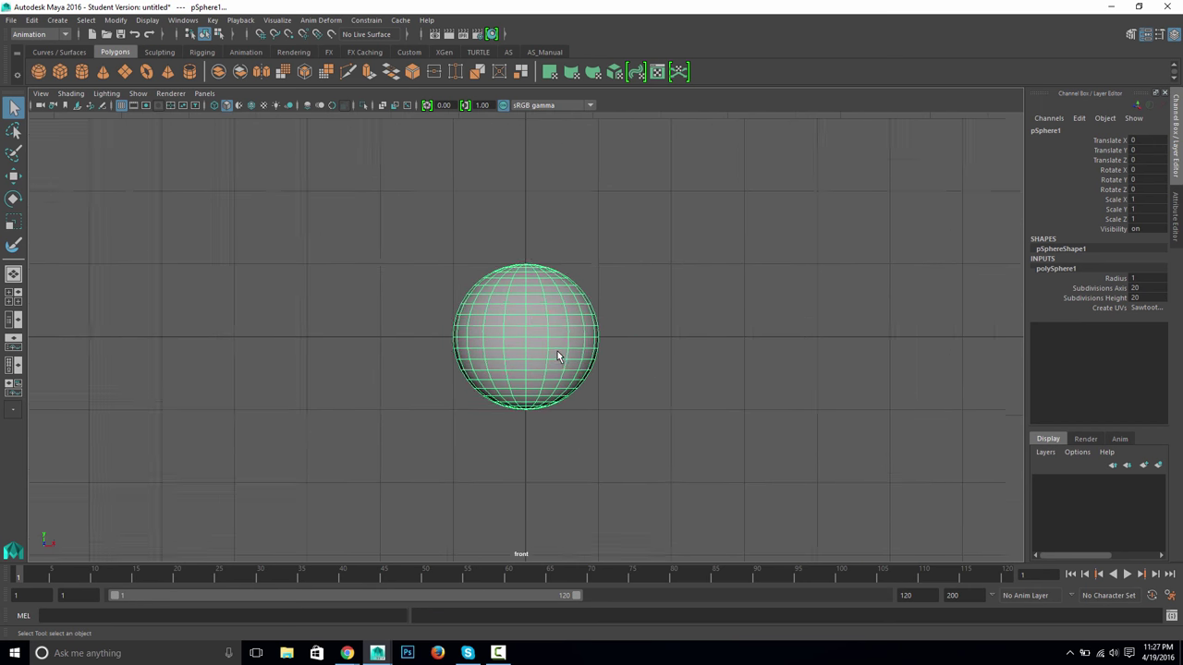
scroll(557, 351, up, 1)
right_drag(499, 287, 501, 307)
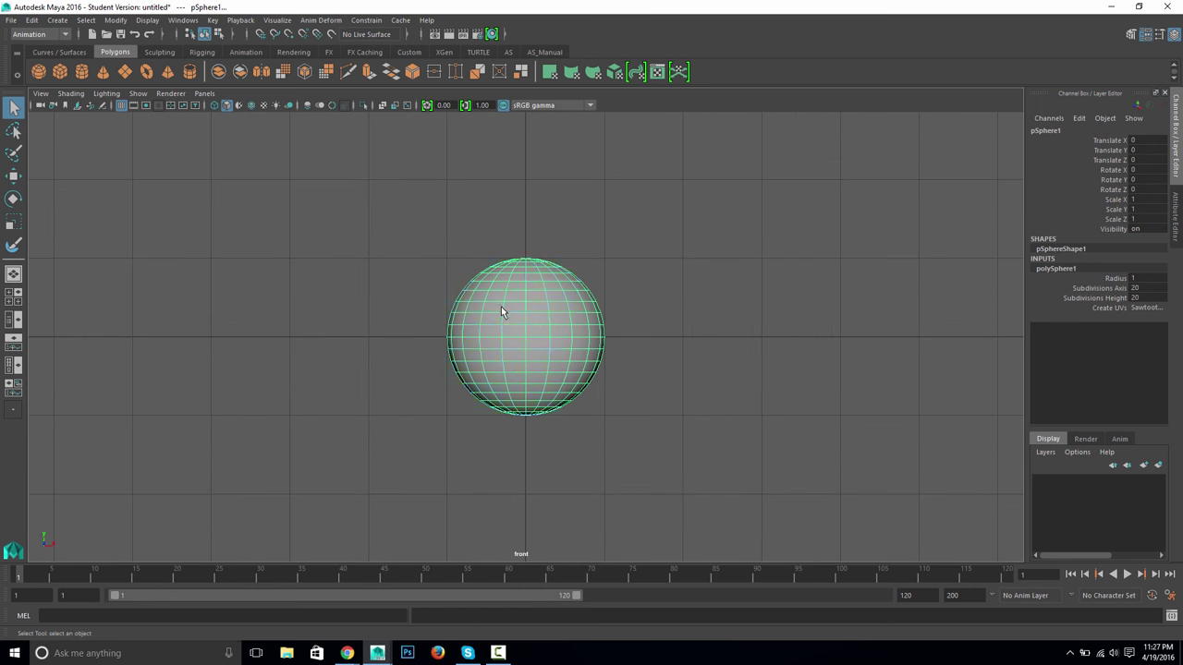
drag(417, 221, 524, 491)
key(Delete)
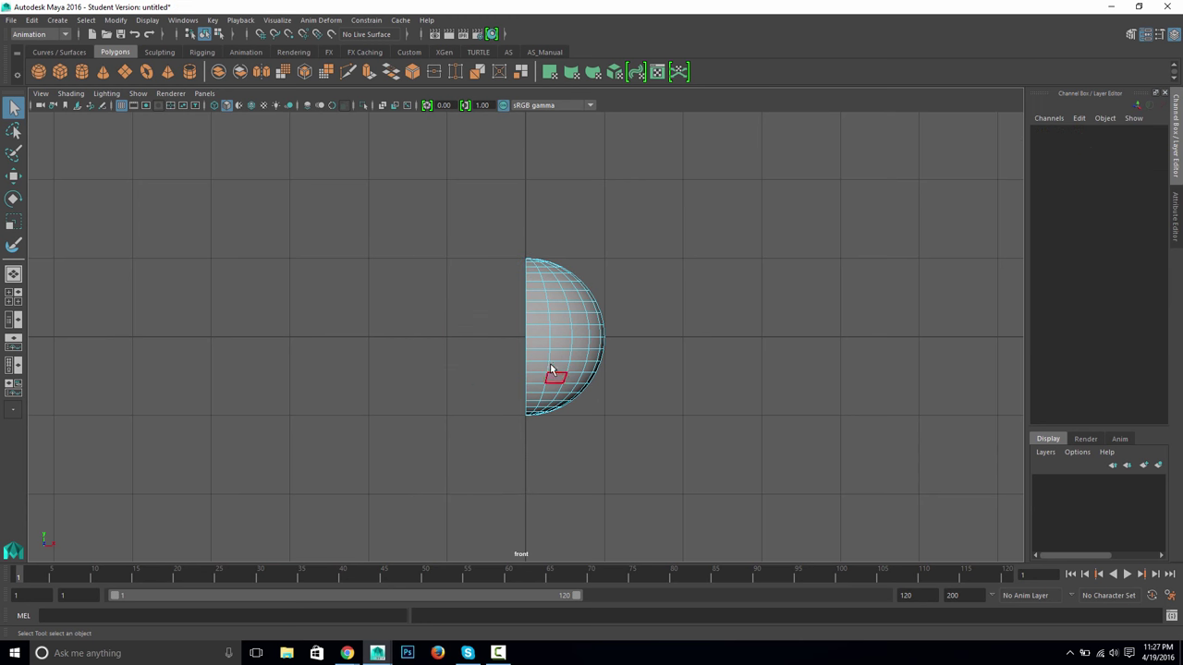
key(space)
drag(554, 362, 554, 322)
right_drag(555, 312, 617, 271)
Step: Scale the half-sphere to Scale X 0.319 and Scale Z 0.584, making a narrow shell
click(595, 312)
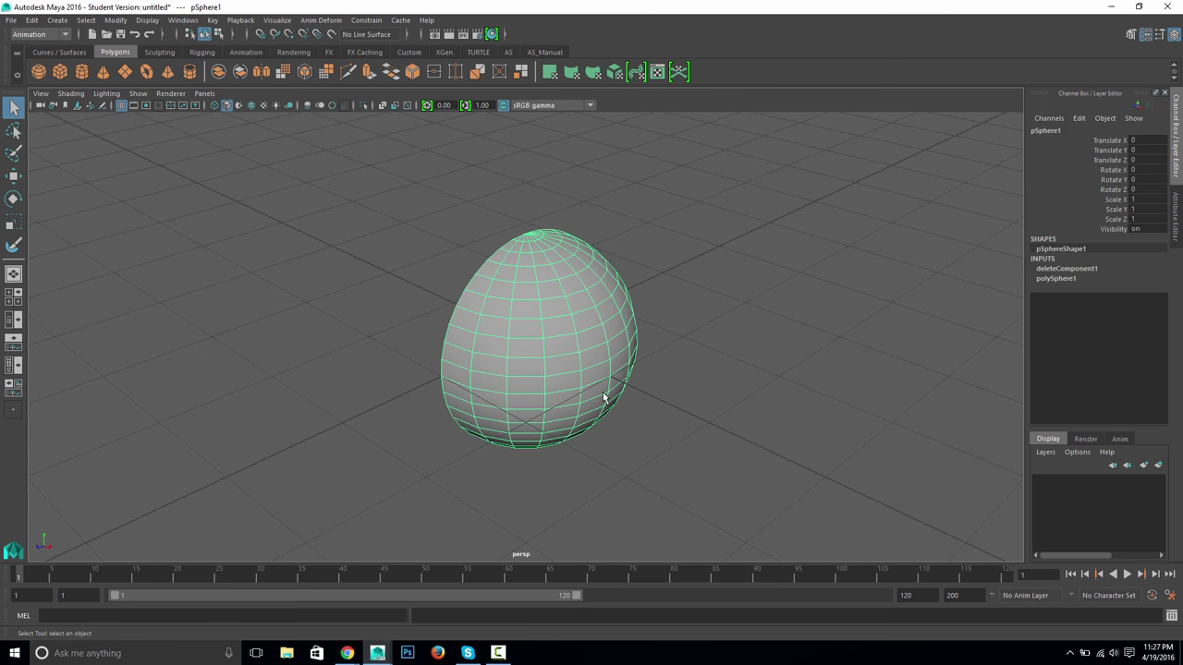
key(r)
drag(564, 352, 494, 341)
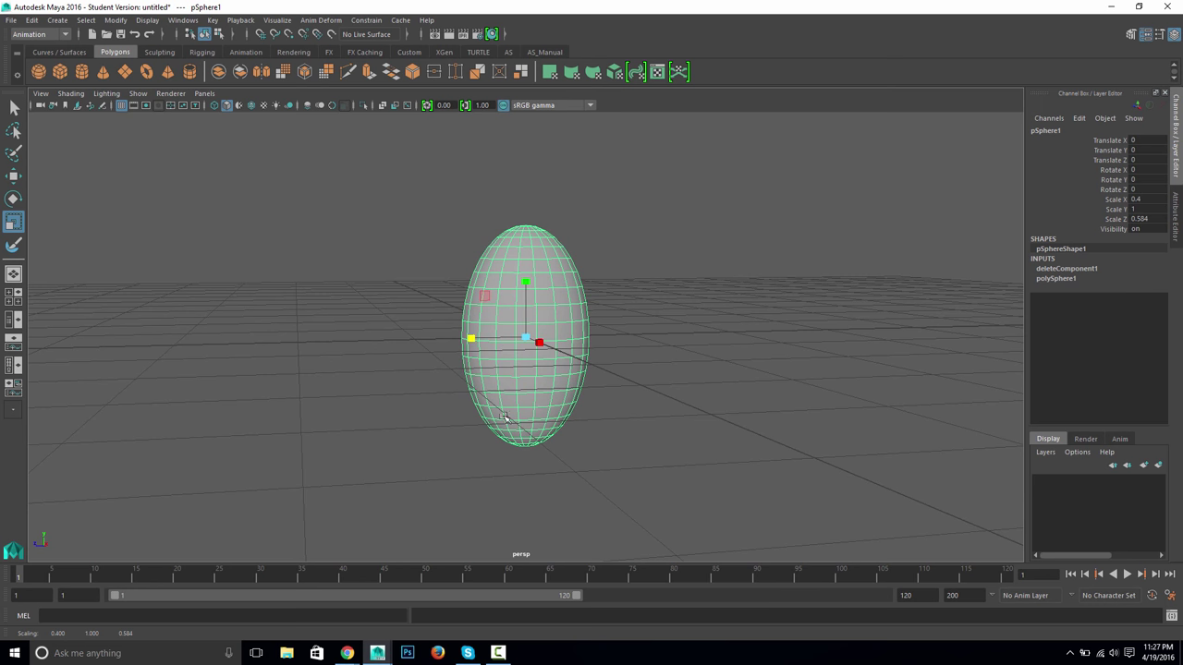
alt+drag(505, 417, 618, 372)
drag(581, 336, 530, 383)
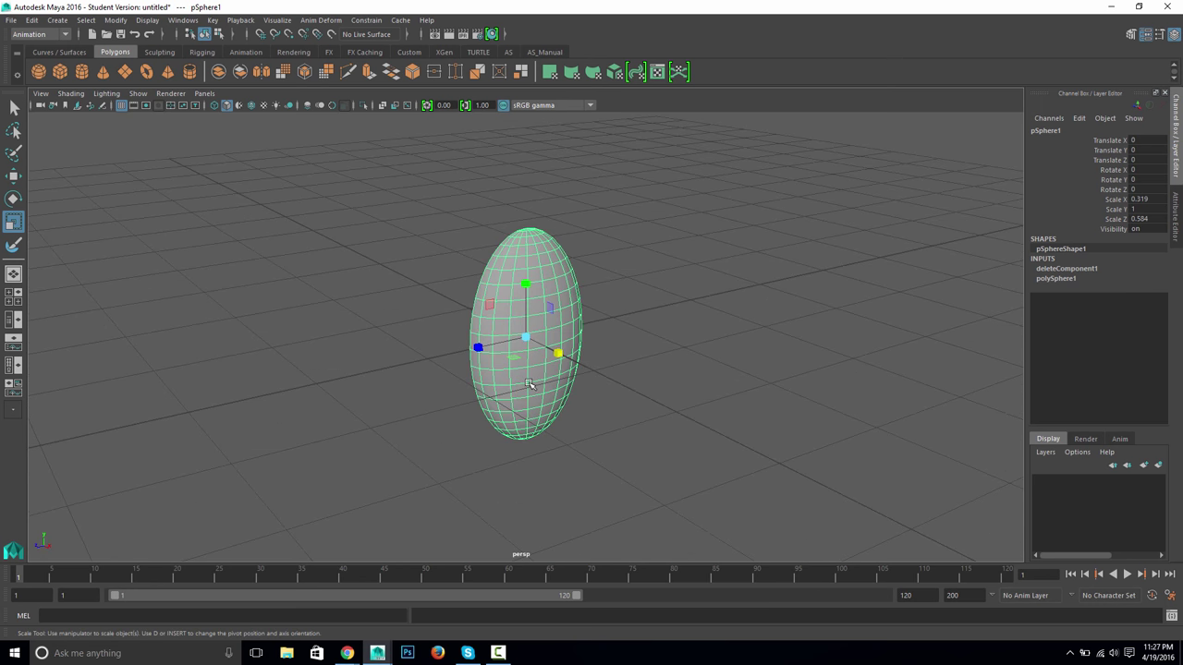
Step: Compare the petal shell edge-on against the red tulip photo, then restore Maya full screen
key(alt+Tab)
key(alt+Tab)
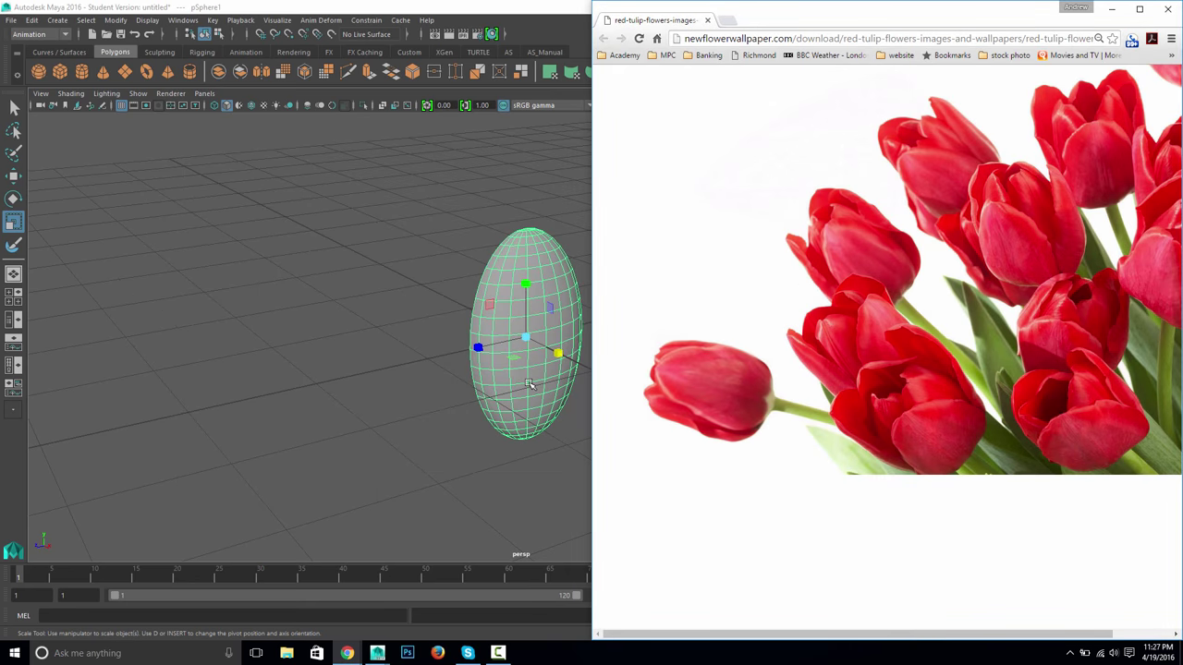
key(alt+Tab)
alt+drag(623, 435, 593, 412)
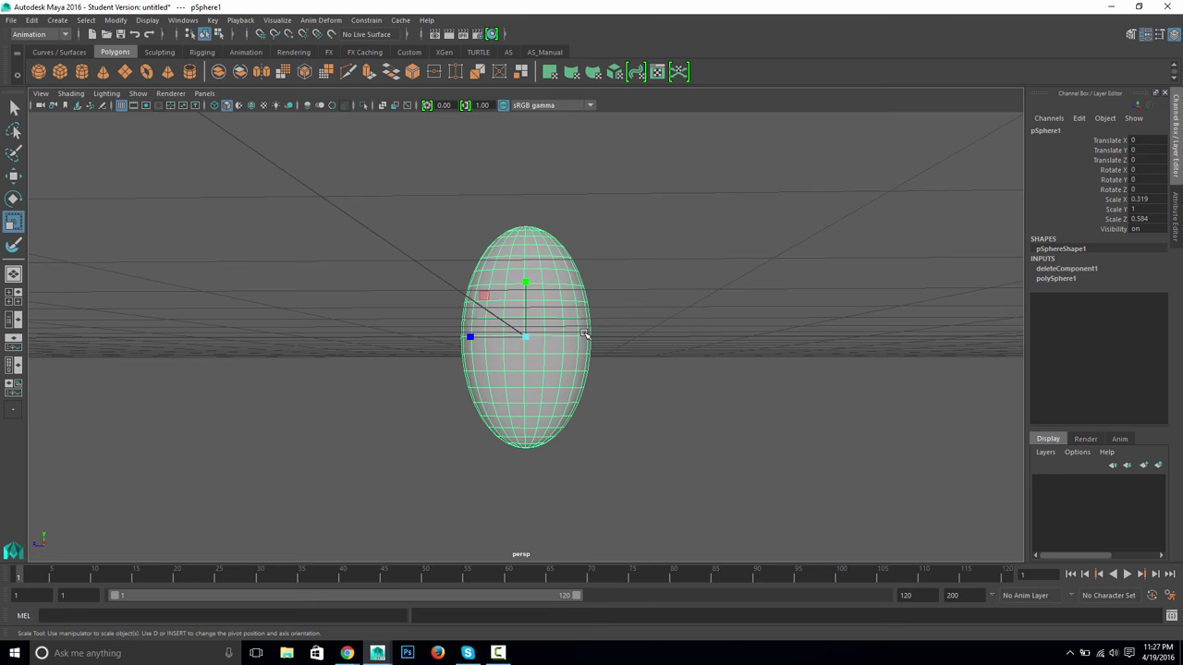
key(alt+Tab)
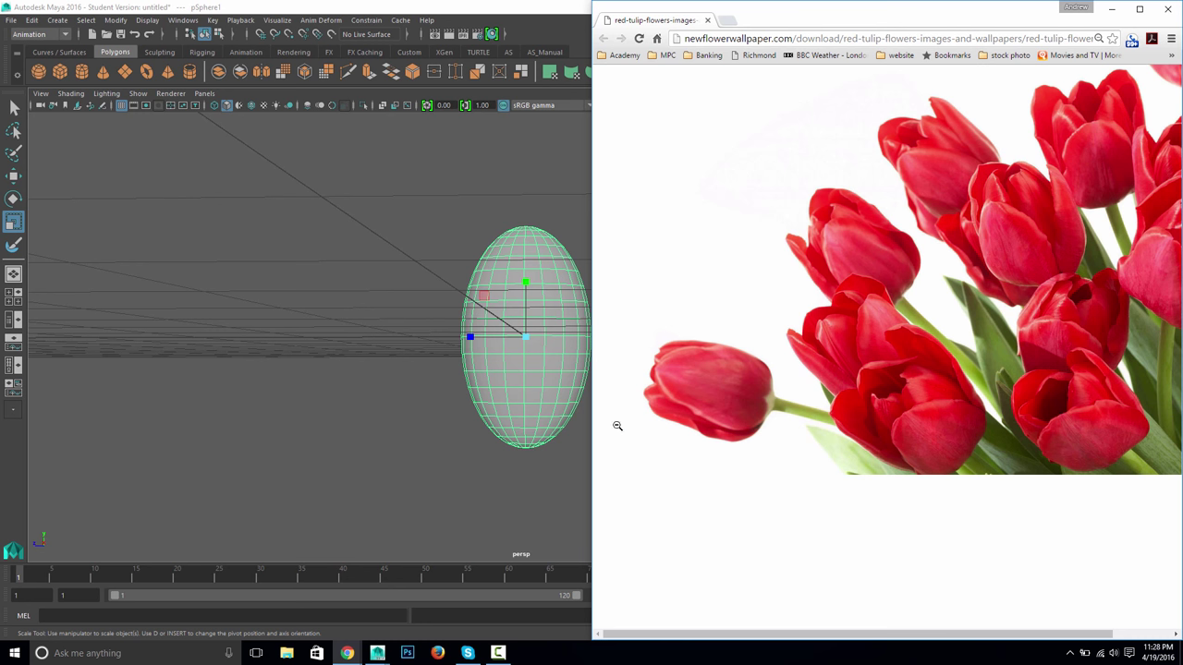
key(super+Up)
Step: Add a 2×5×2 lattice deformer (ffd1Lattice) around the petal shell from the Animation Deform menu
alt+drag(628, 422, 634, 362)
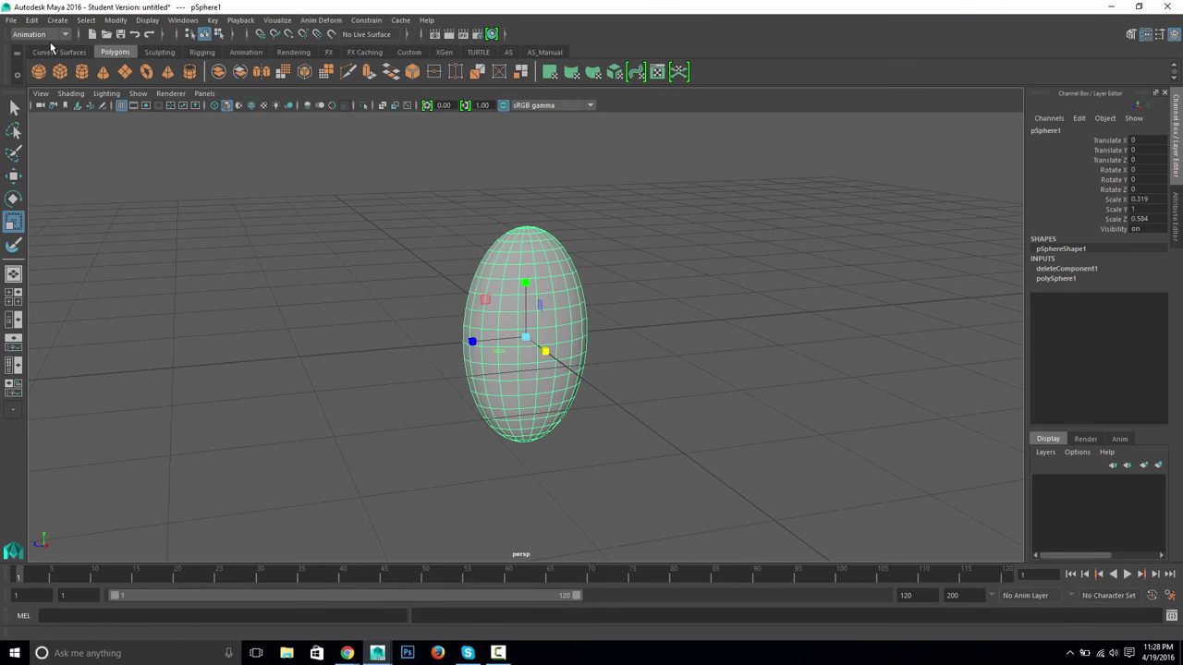
click(46, 35)
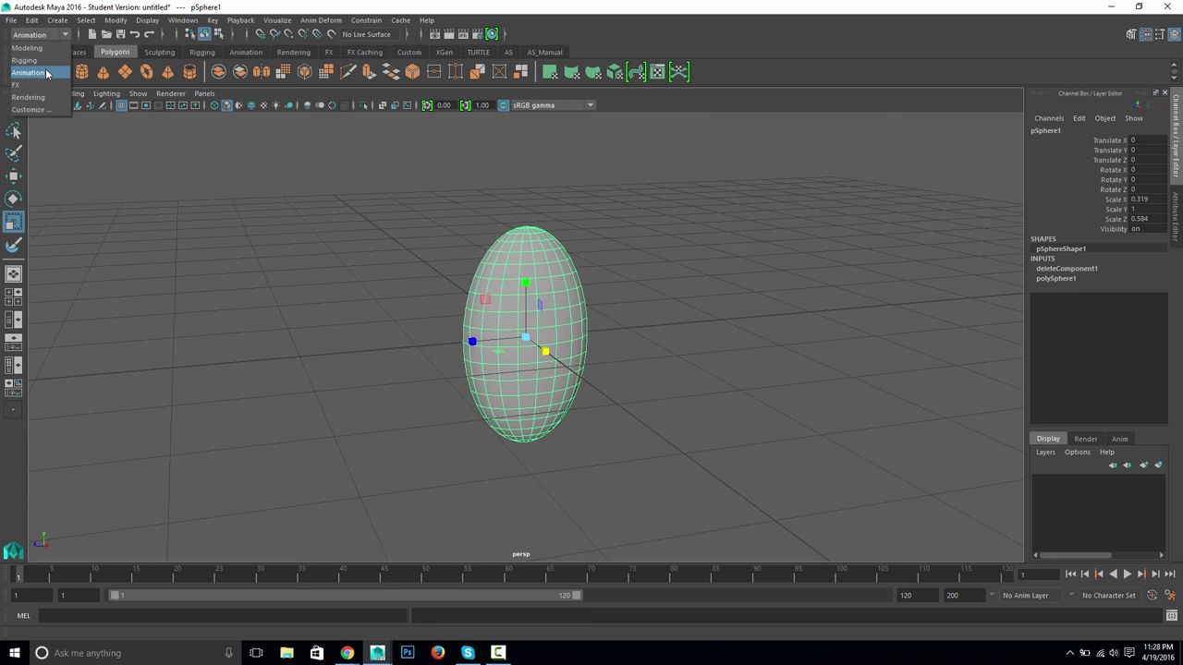
click(57, 72)
click(307, 22)
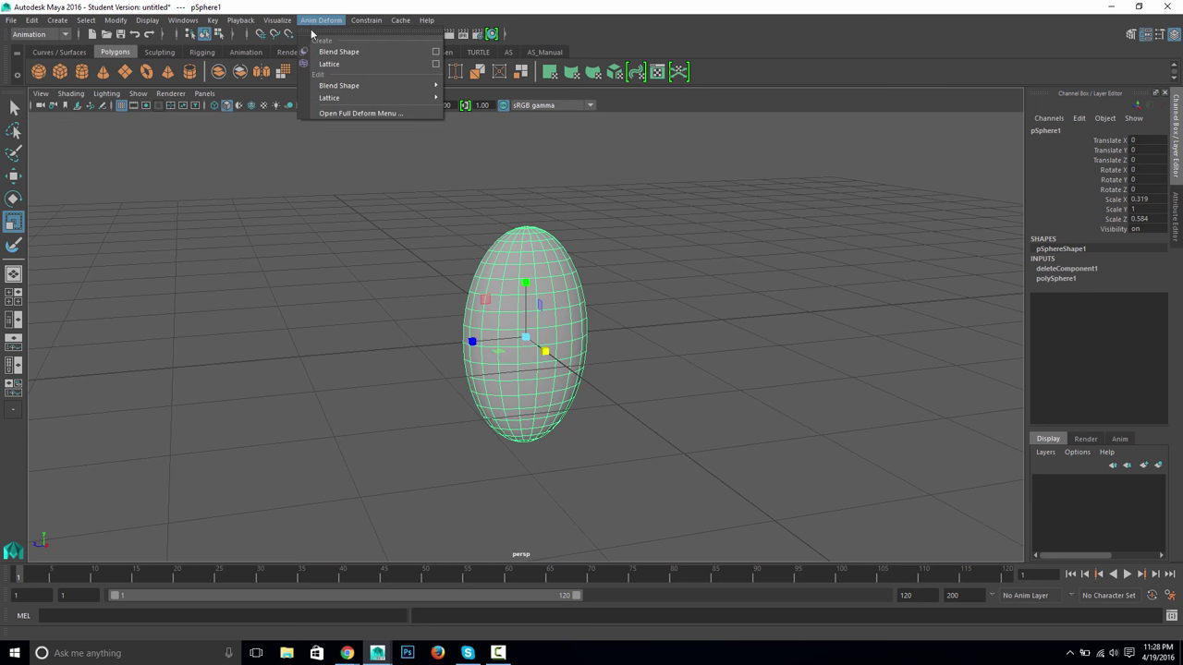
click(328, 64)
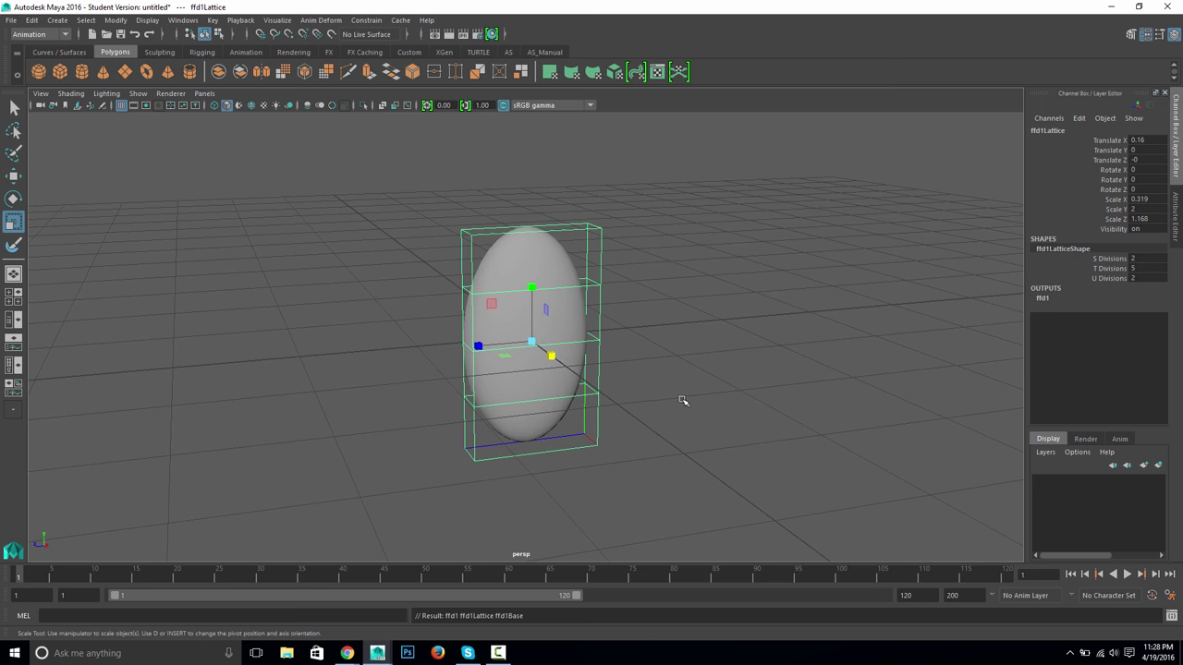
alt+drag(633, 381, 587, 421)
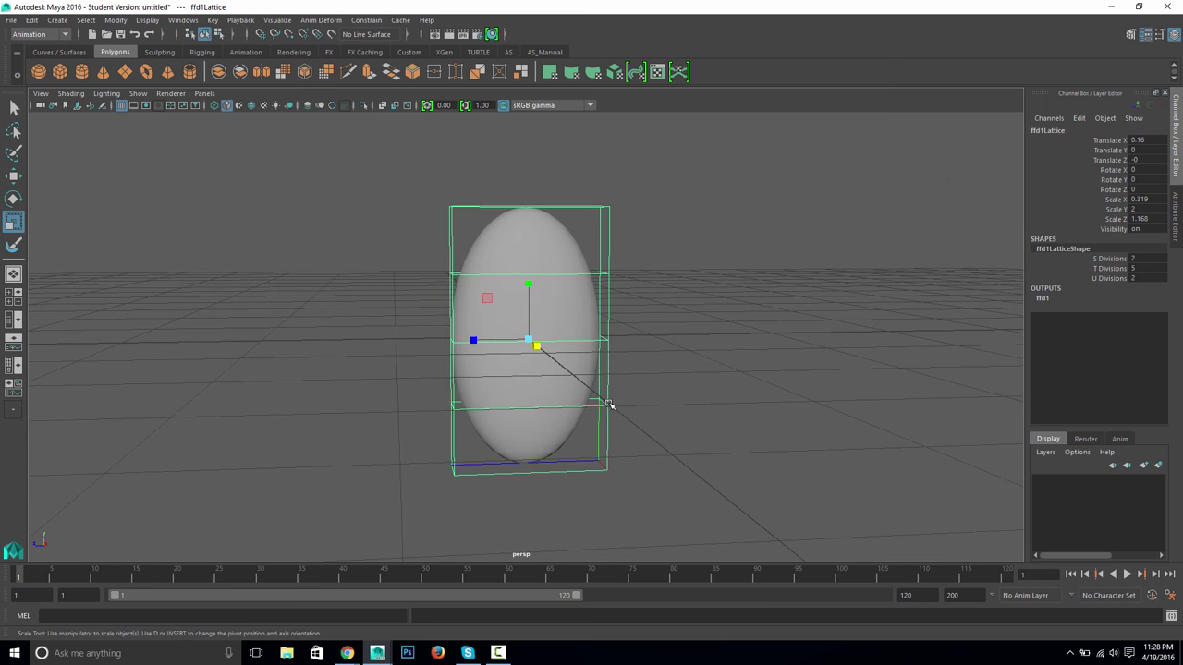
Step: Edit the lattice points, widening and lowering the points on the lower section
right_click(607, 403)
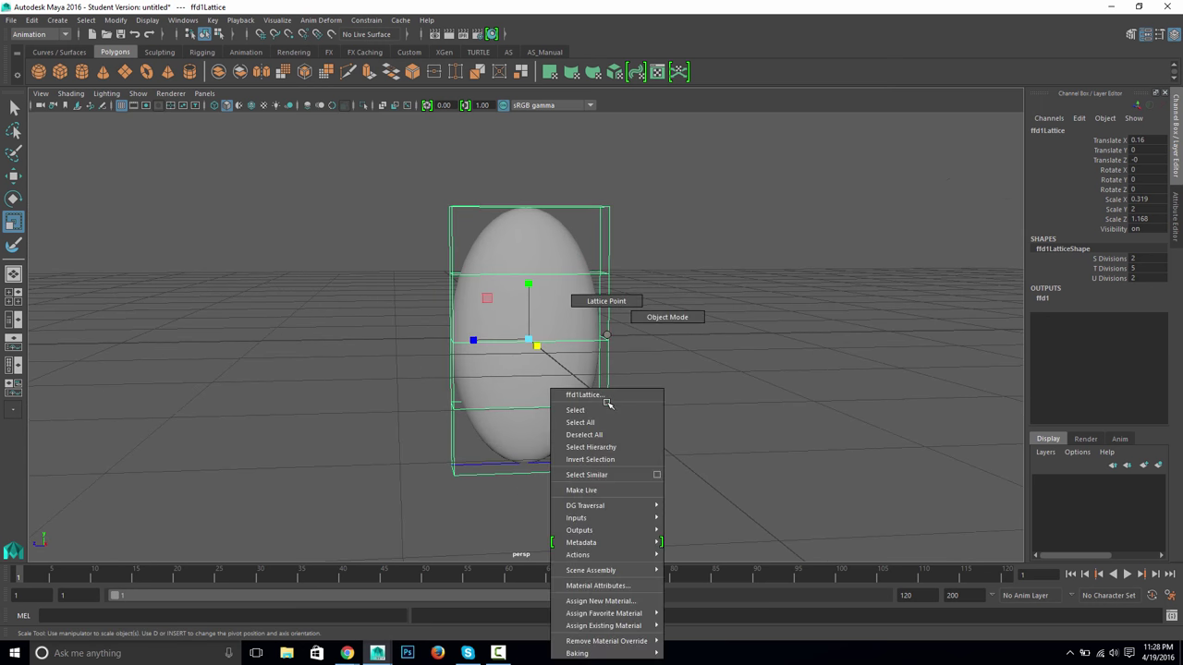
click(608, 302)
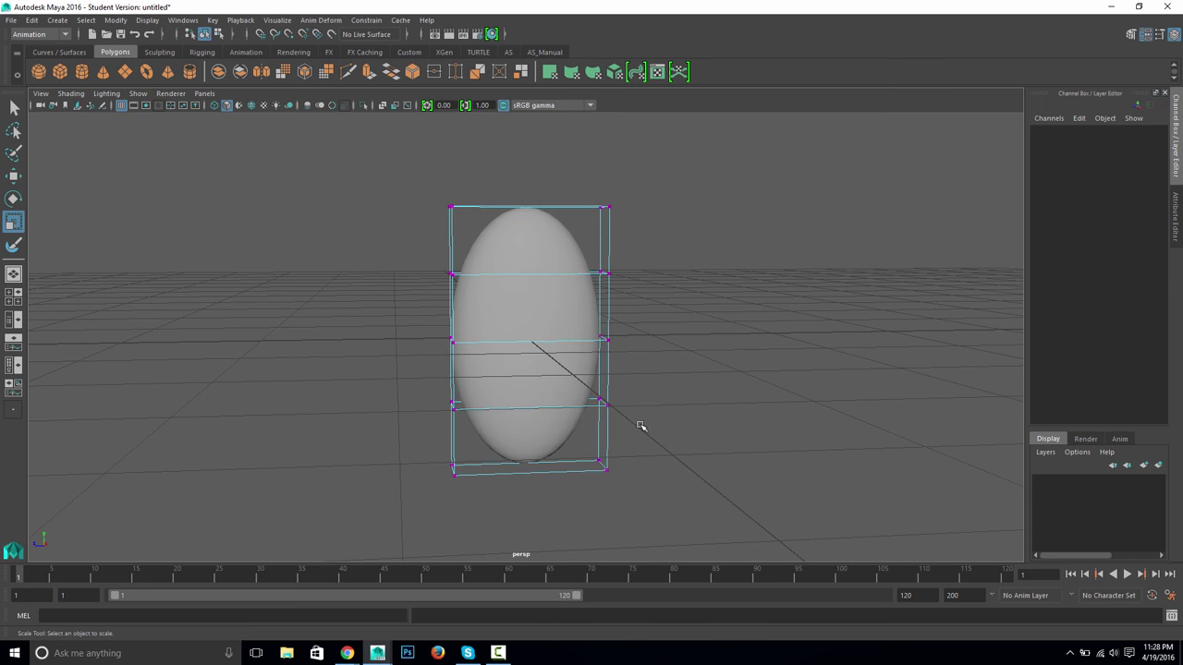
drag(640, 426, 592, 380)
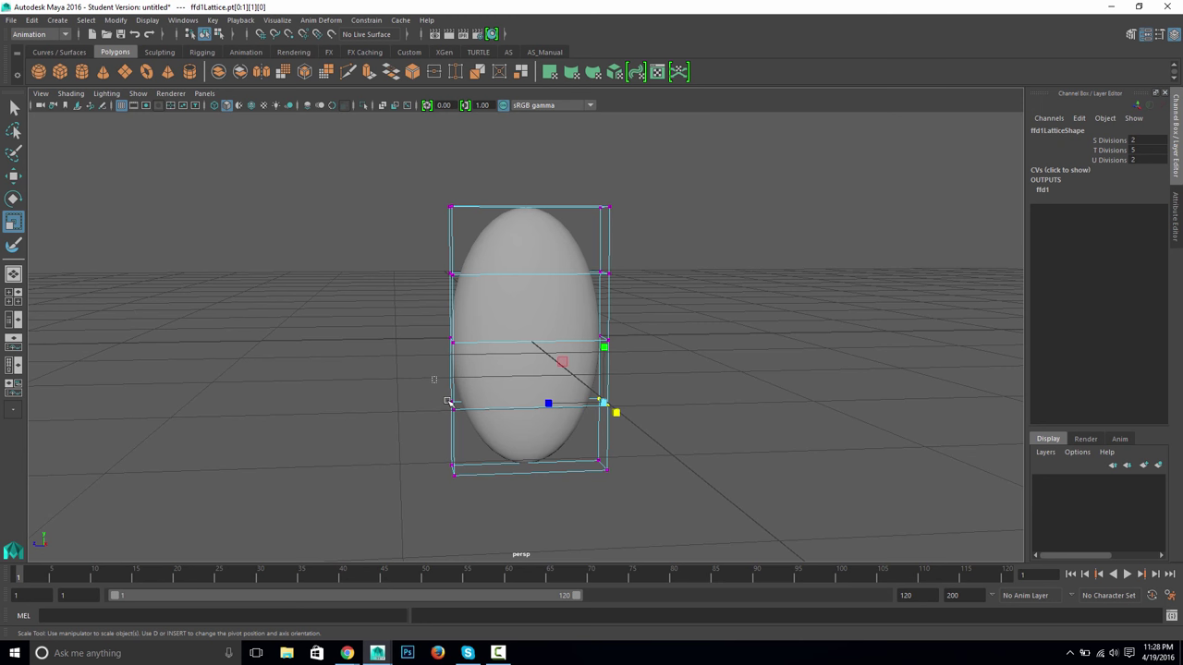
shift+drag(447, 402, 460, 418)
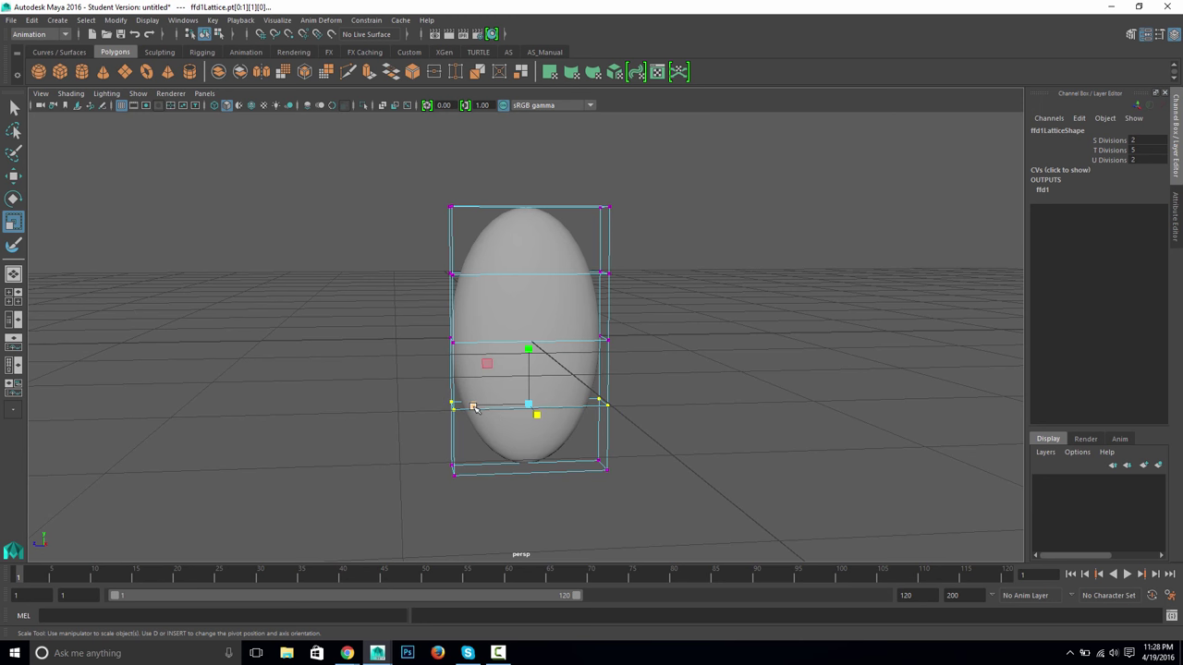
drag(472, 405, 467, 407)
key(w)
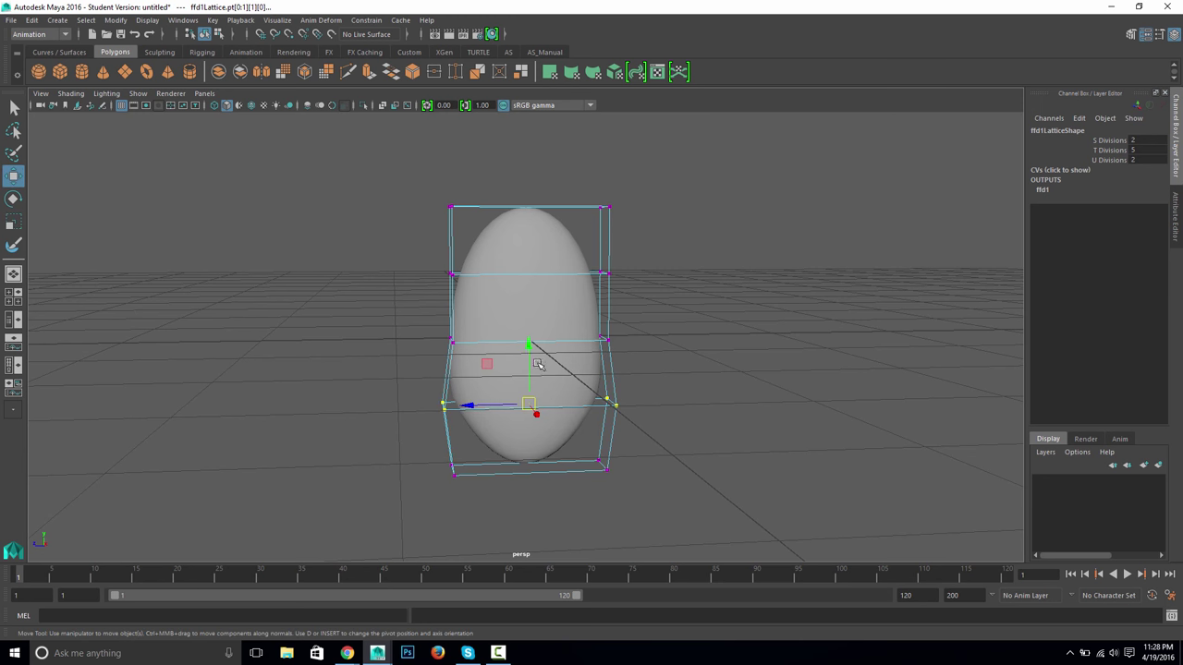
drag(530, 345, 532, 359)
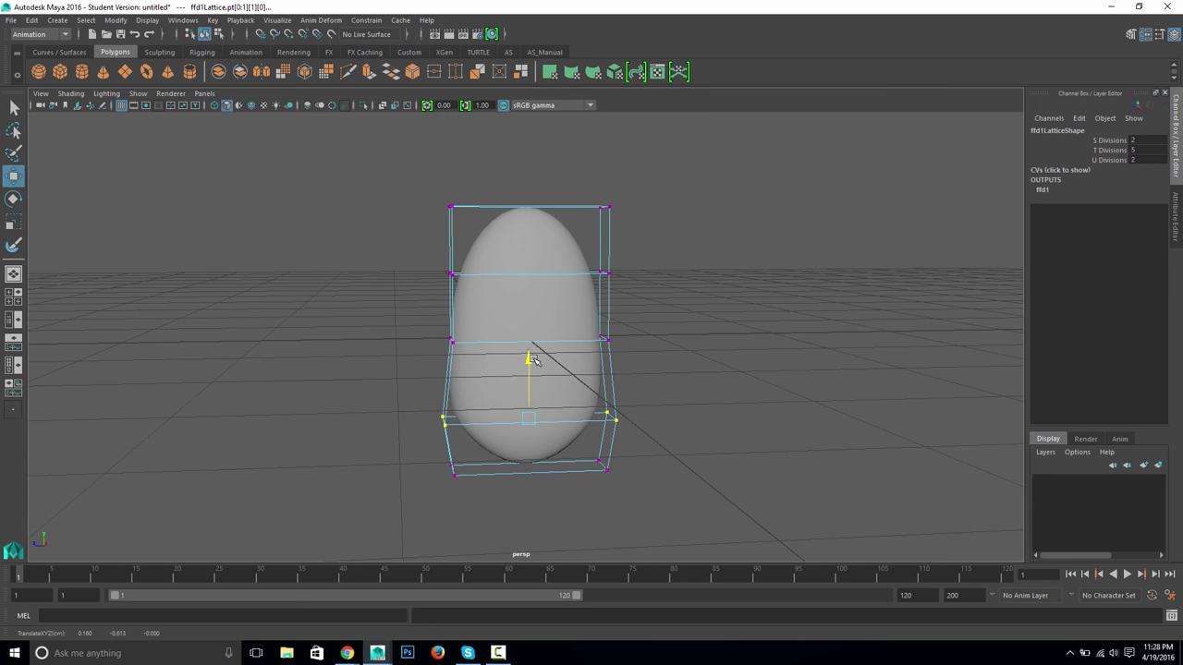
Step: Pinch the bottom row of lattice points inward and down into a pointed base, then reselect the whole lattice
drag(432, 449, 619, 499)
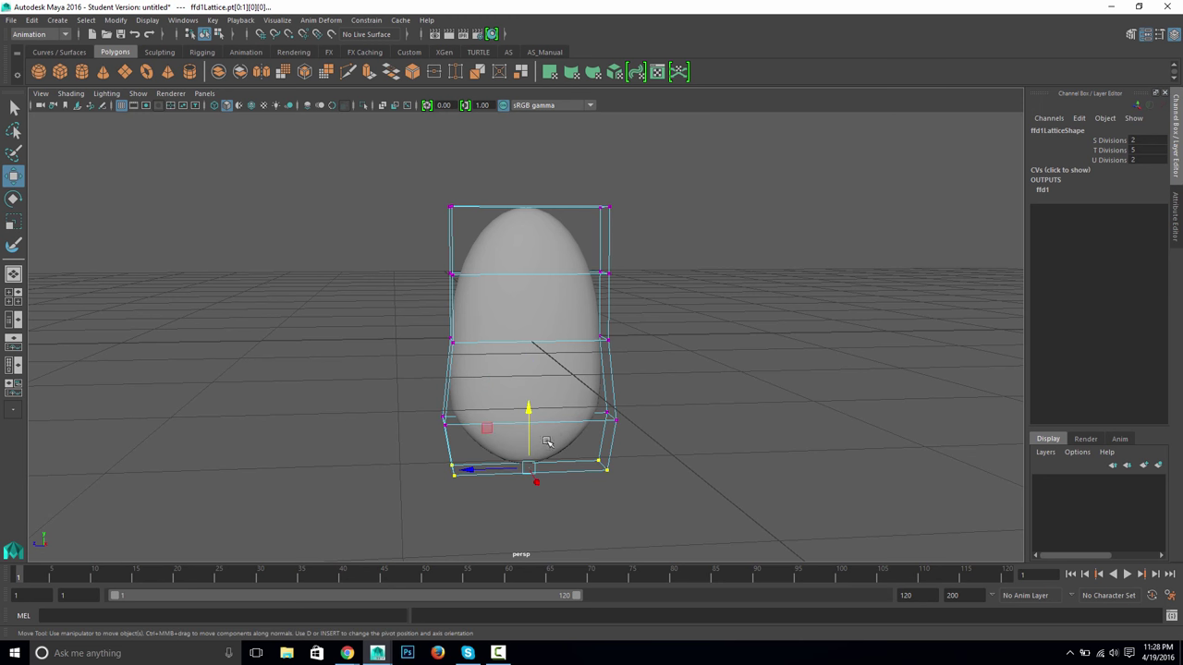
key(r)
drag(484, 472, 506, 472)
key(w)
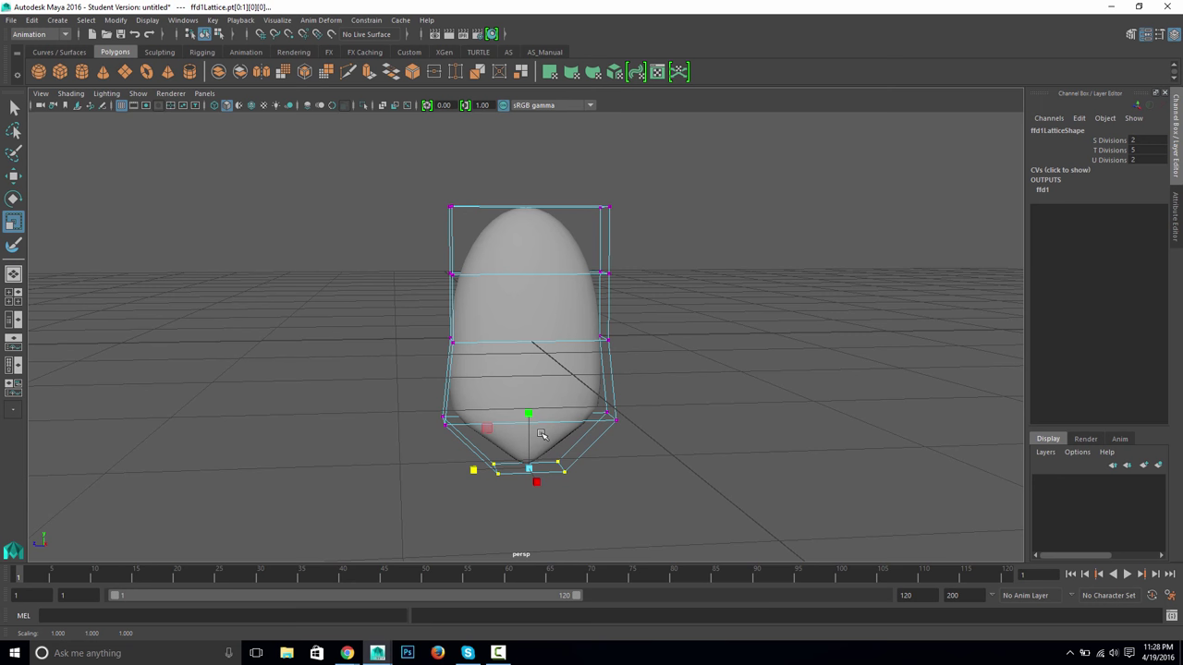
drag(532, 418, 499, 451)
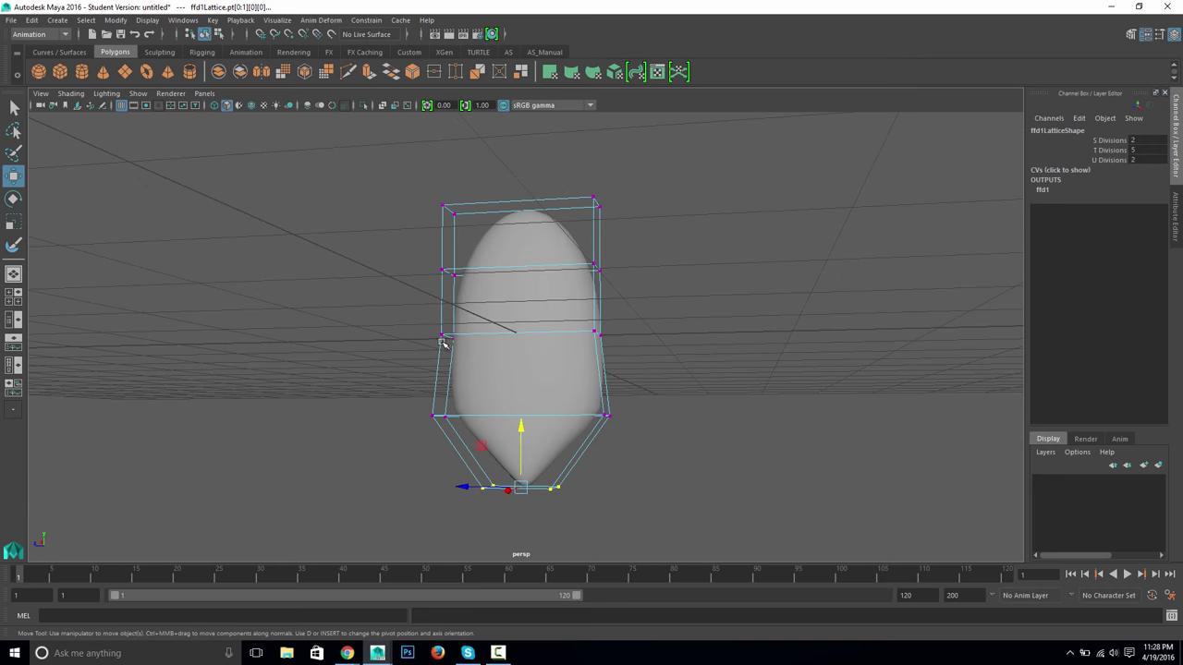
right_drag(445, 325, 476, 315)
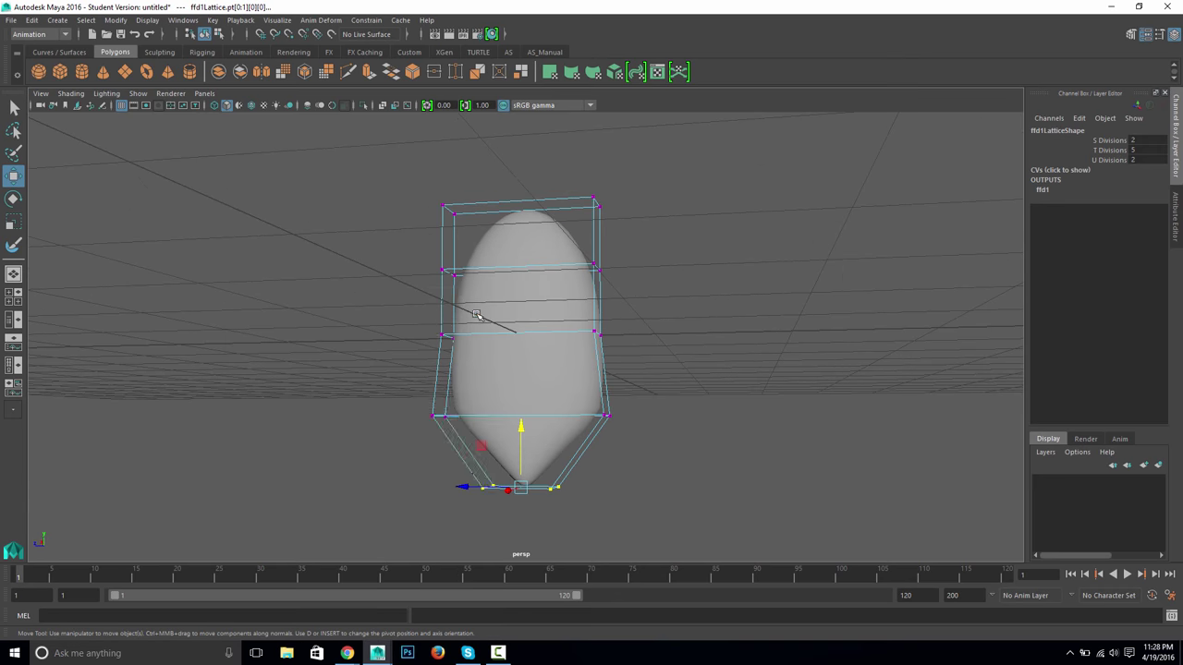
click(444, 253)
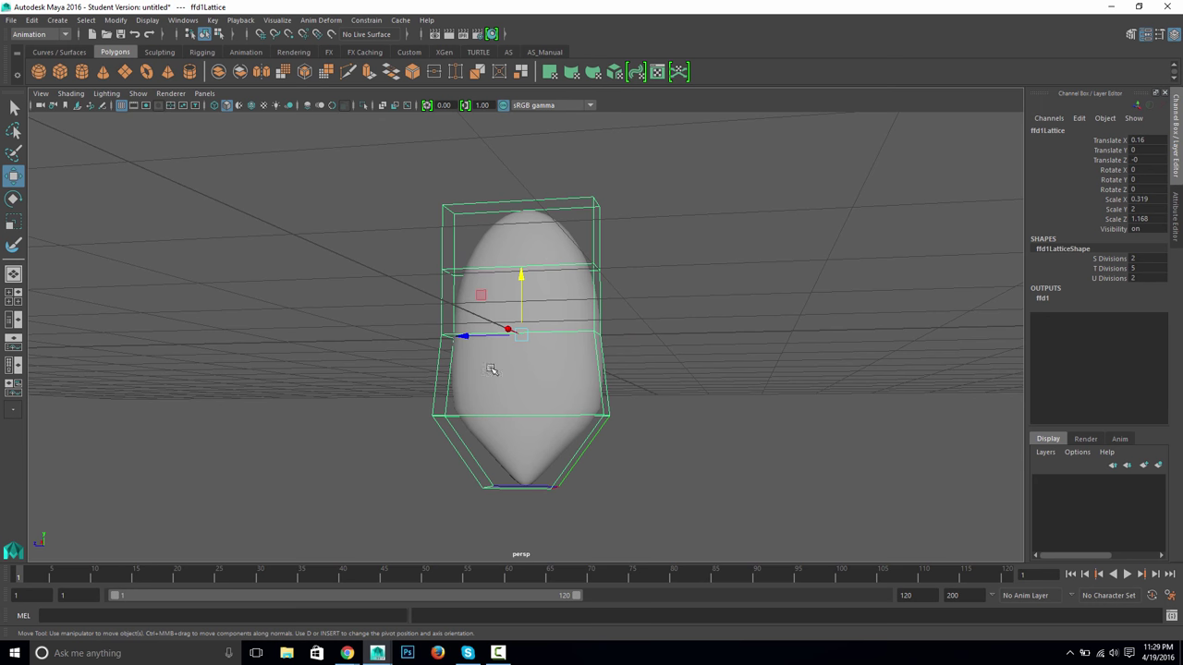
alt+drag(555, 476, 596, 460)
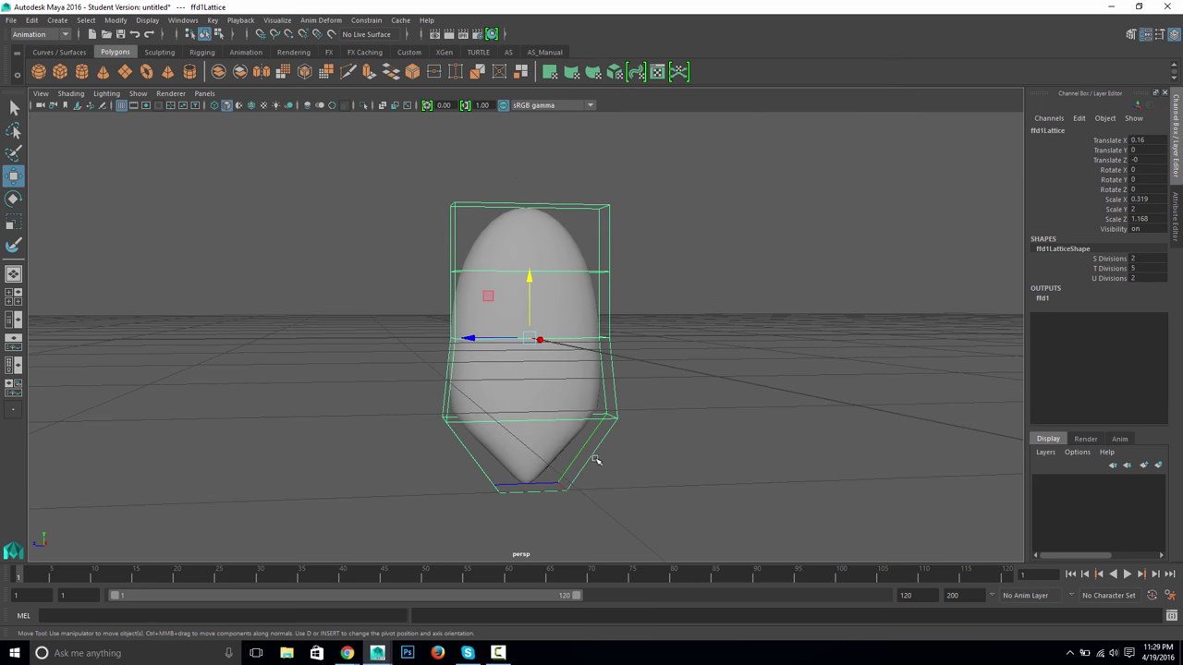
Step: Delete the petal mesh's history to bake in the lattice shape and remove the lattice
click(552, 383)
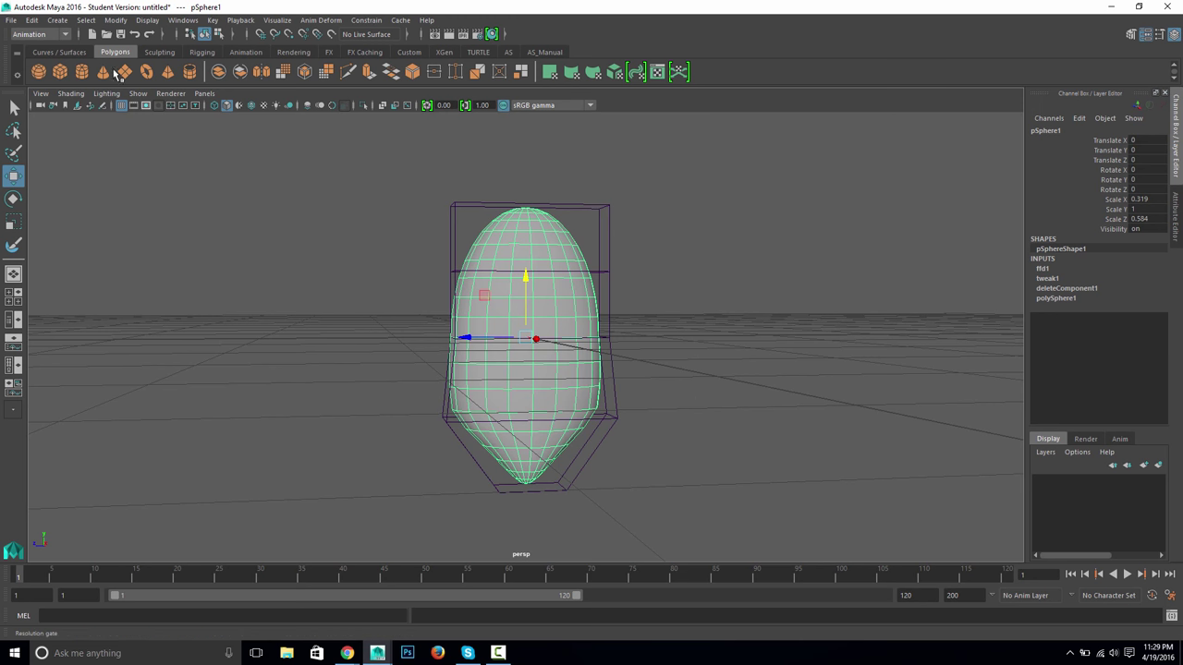
click(32, 21)
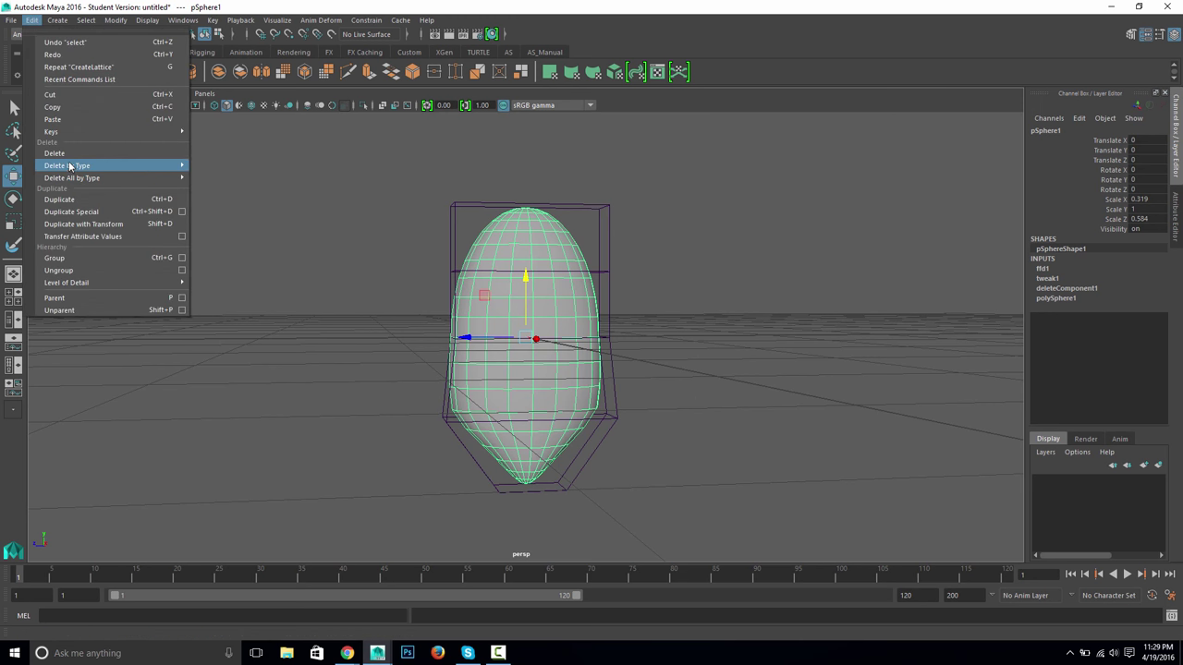
mouse_move(70, 166)
click(217, 179)
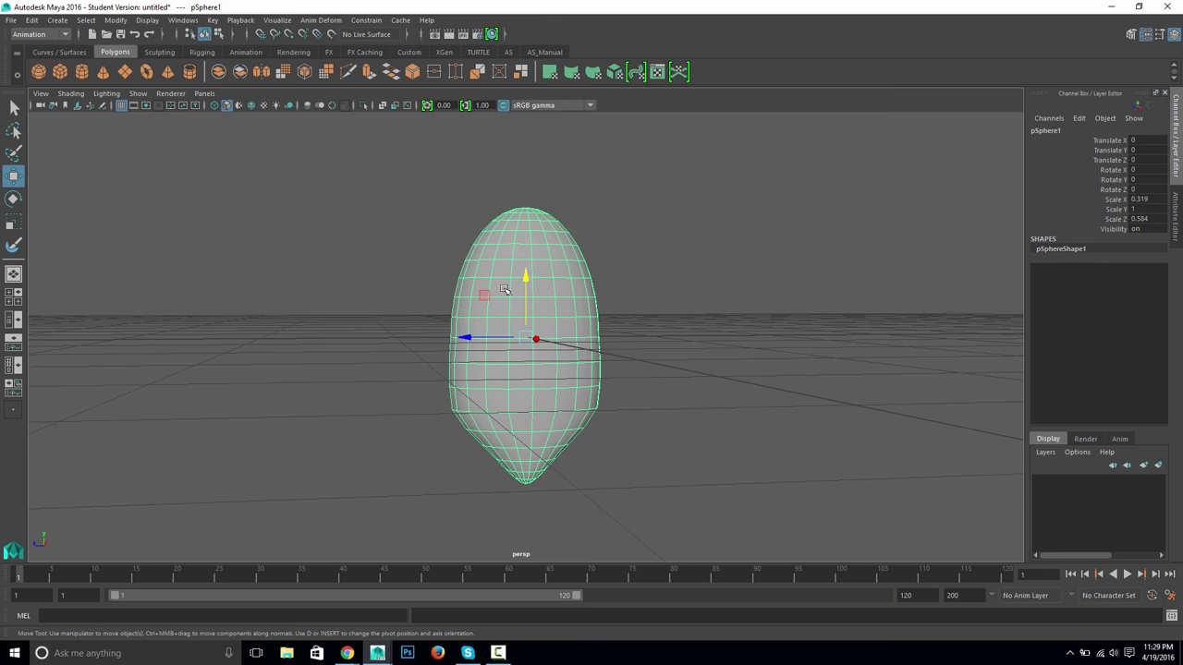
alt+drag(612, 319, 622, 268)
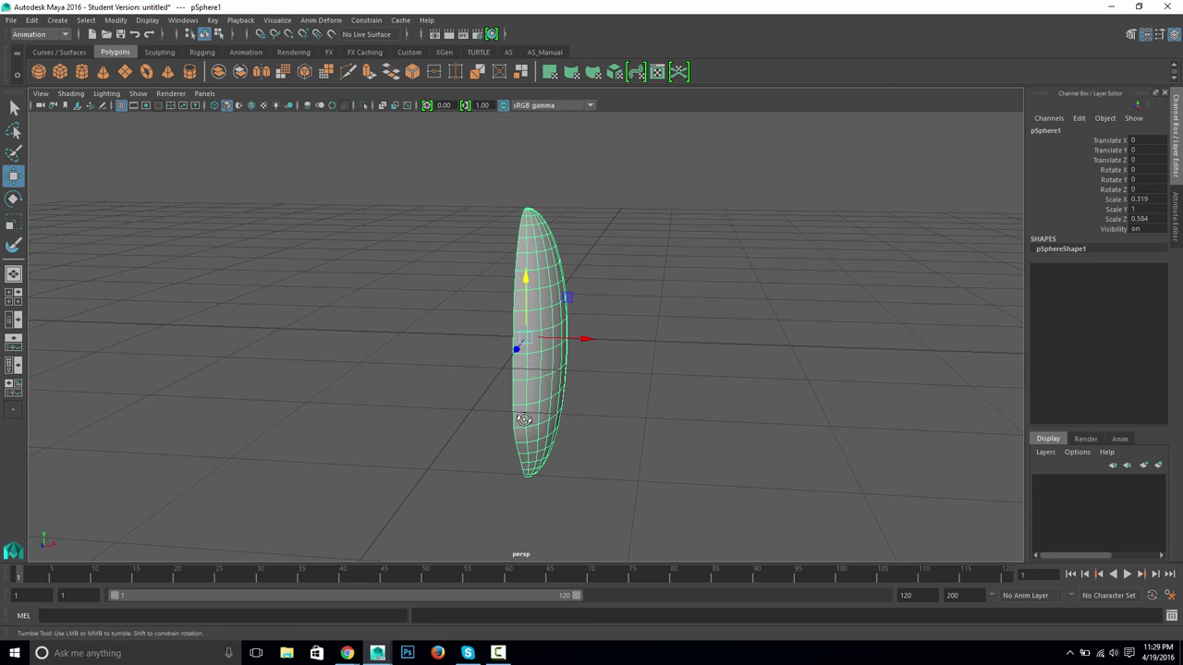
alt+drag(523, 418, 449, 401)
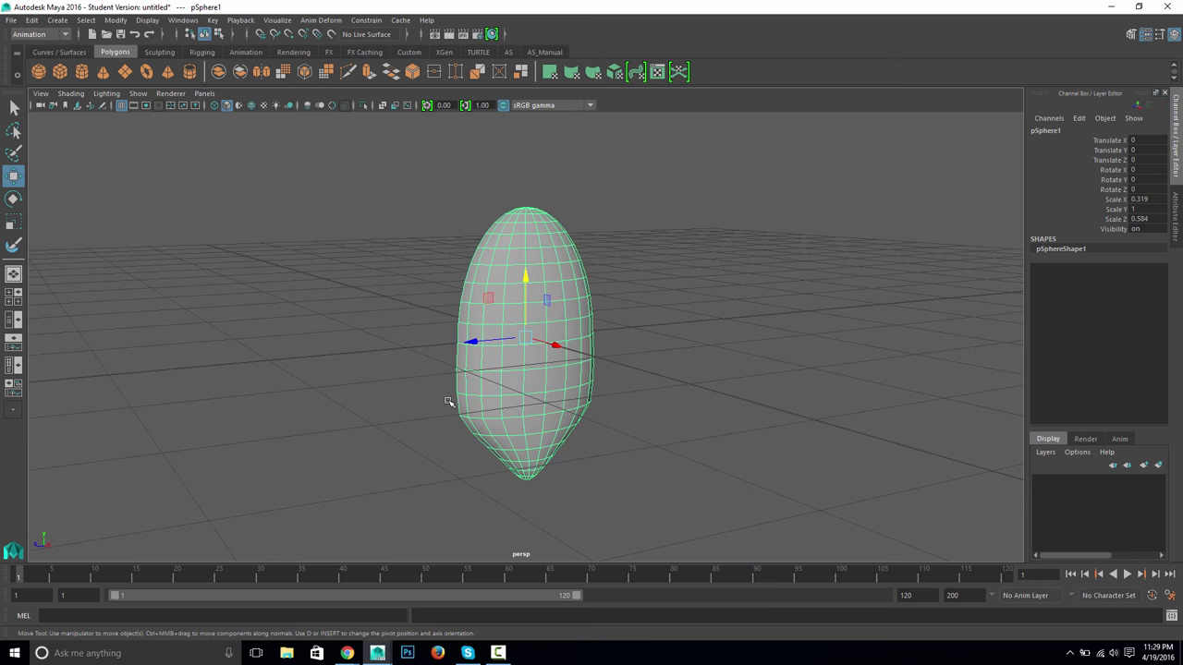
Step: Add a nonlinear bend deformer (bend1Handle) to the petal and check it in the outliner
click(320, 20)
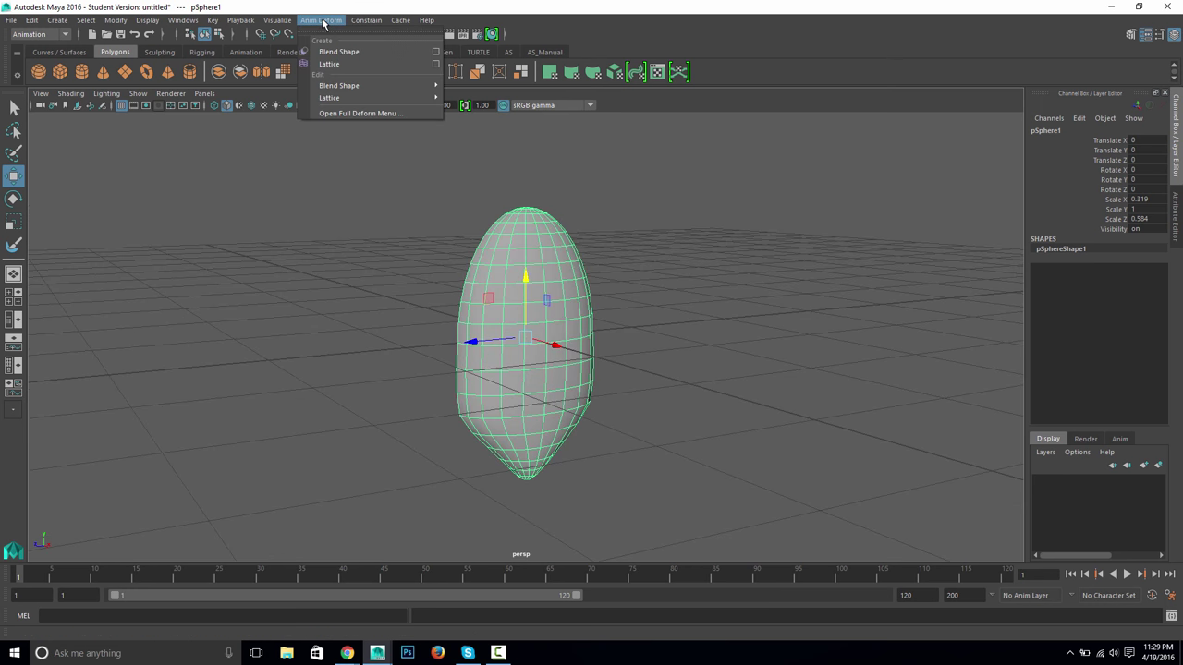
click(350, 113)
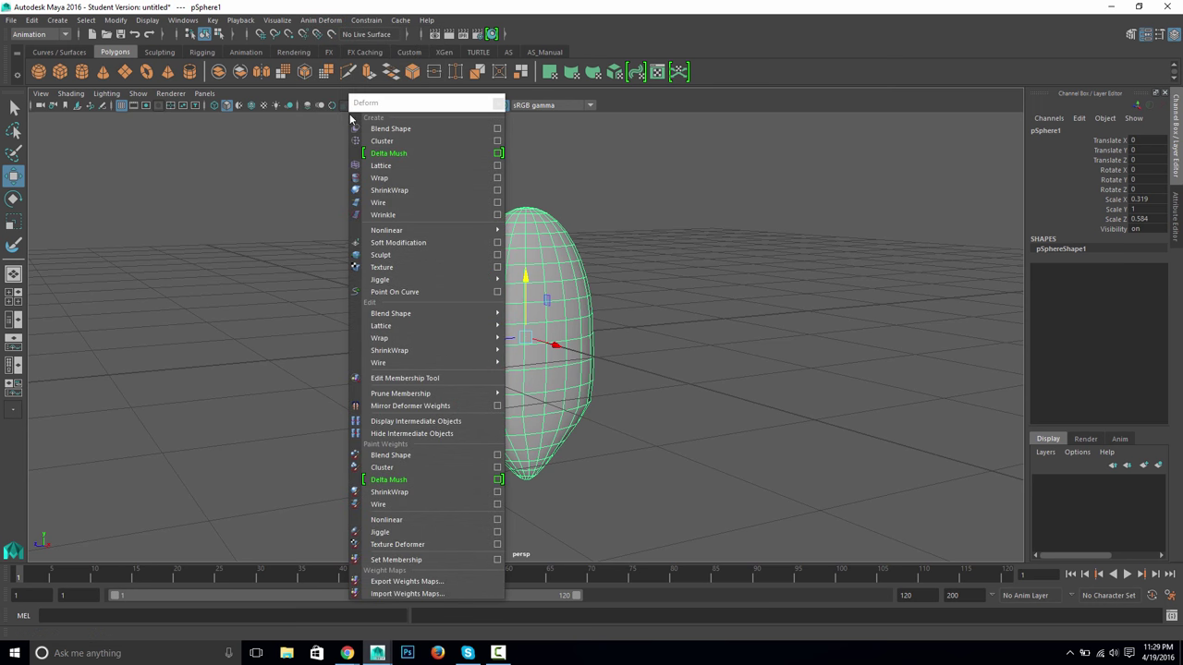
mouse_move(392, 232)
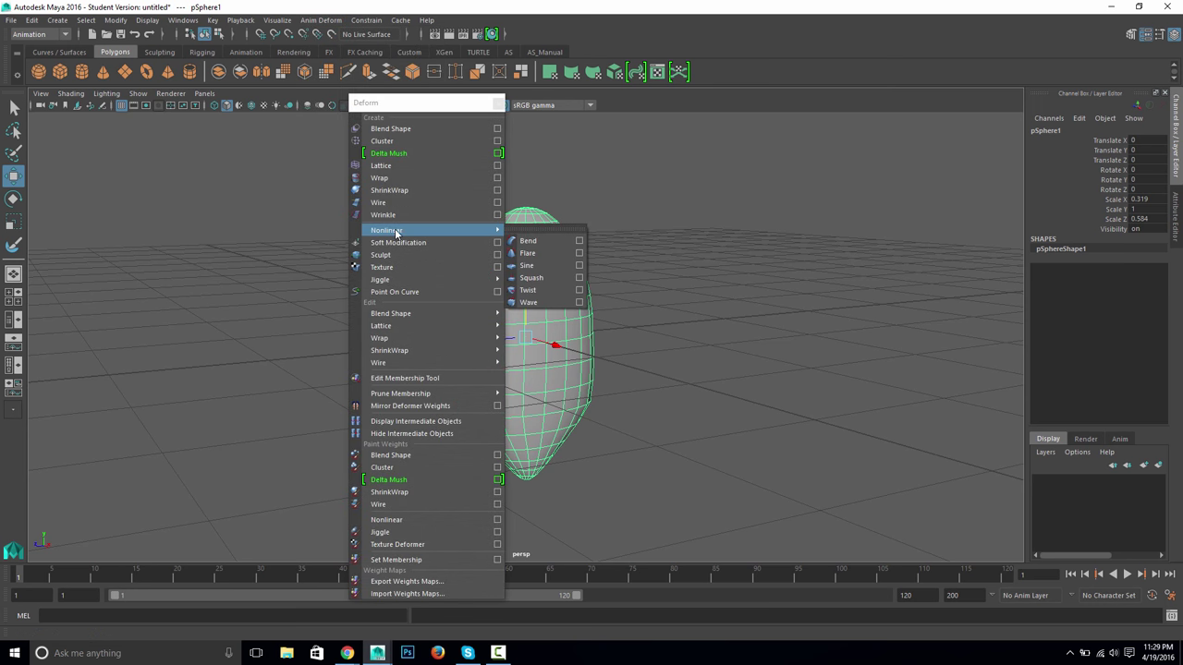
click(528, 240)
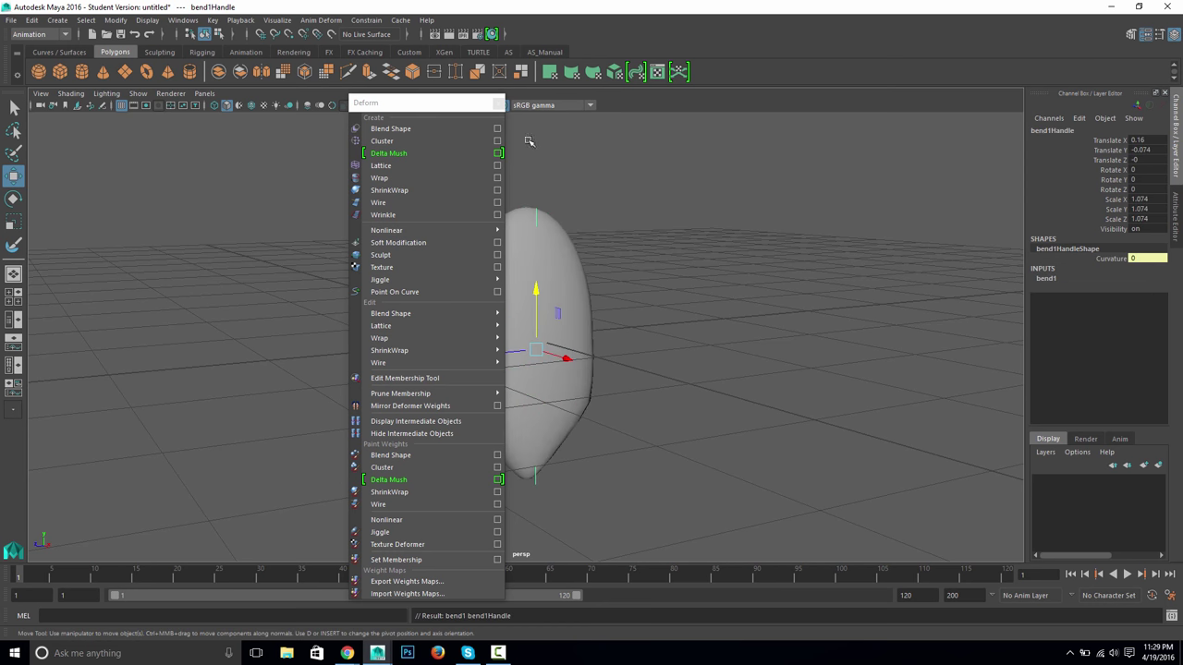
click(510, 119)
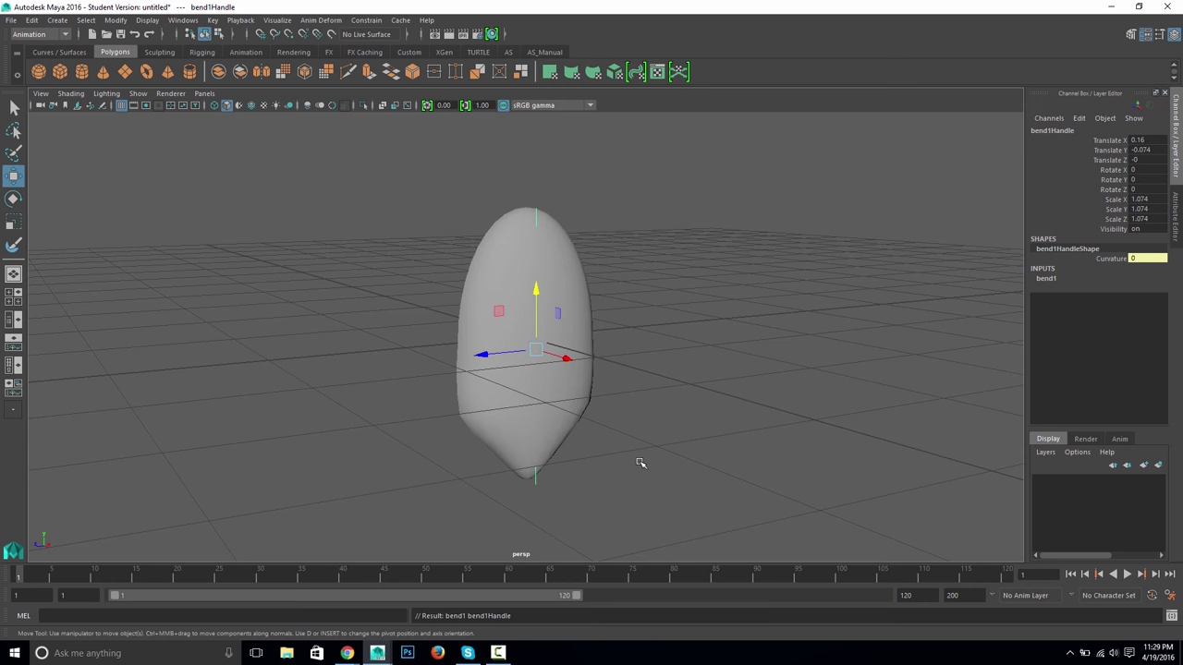
alt+drag(640, 463, 667, 425)
click(581, 472)
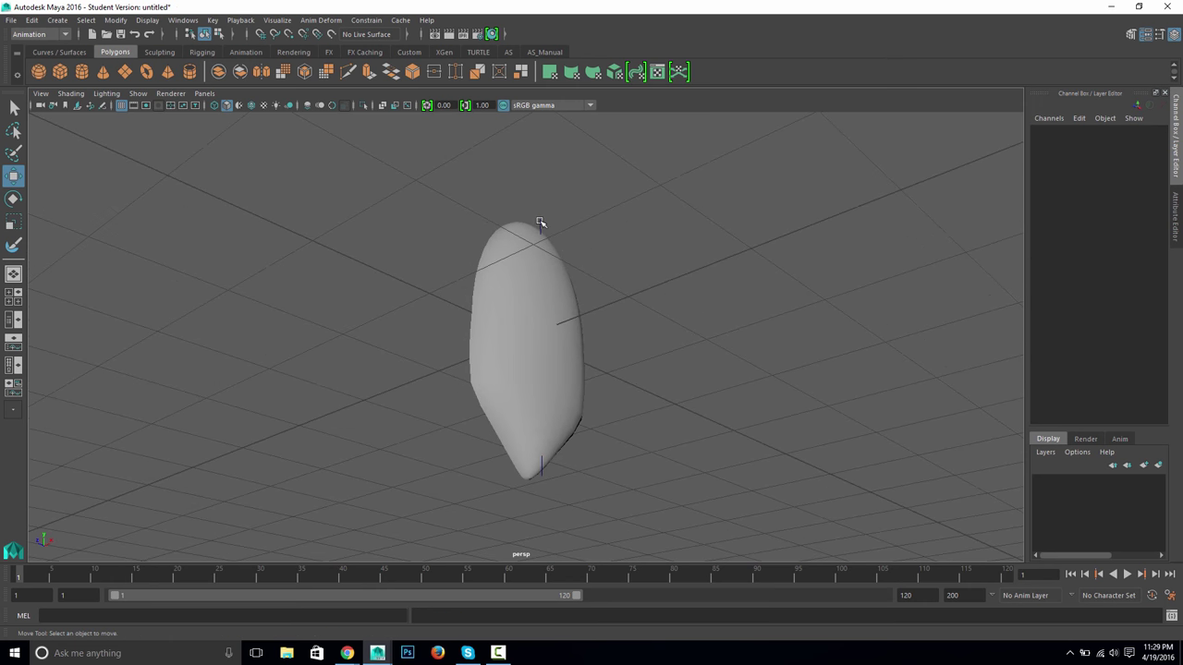
click(540, 223)
alt+drag(540, 222, 637, 264)
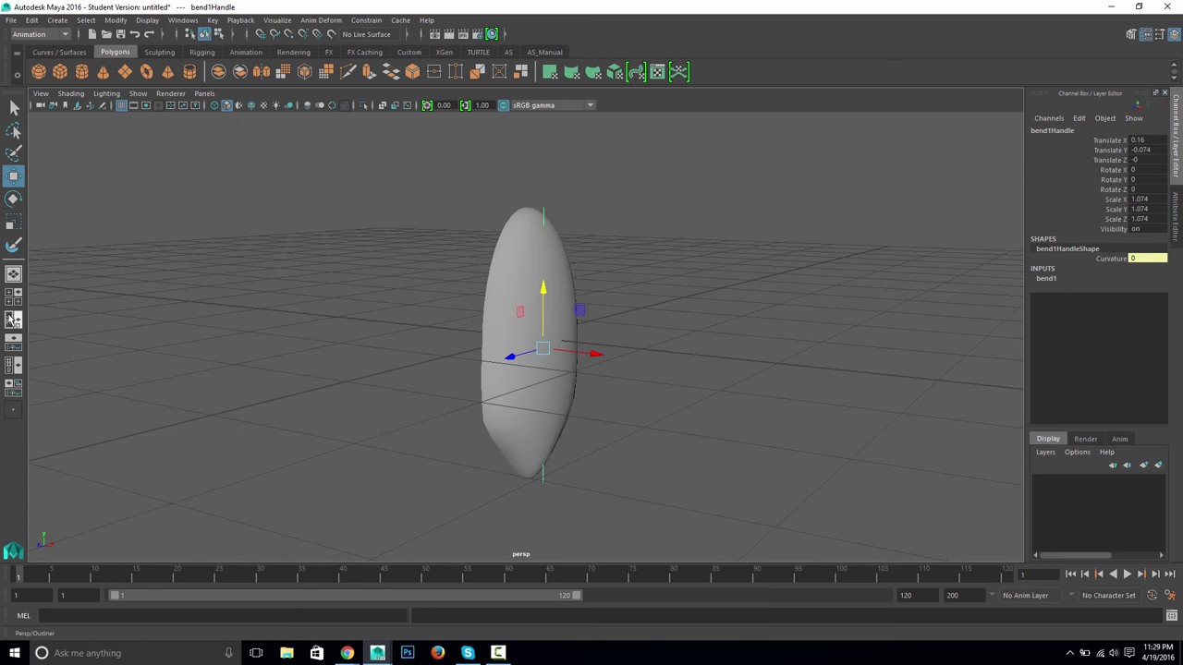
click(13, 318)
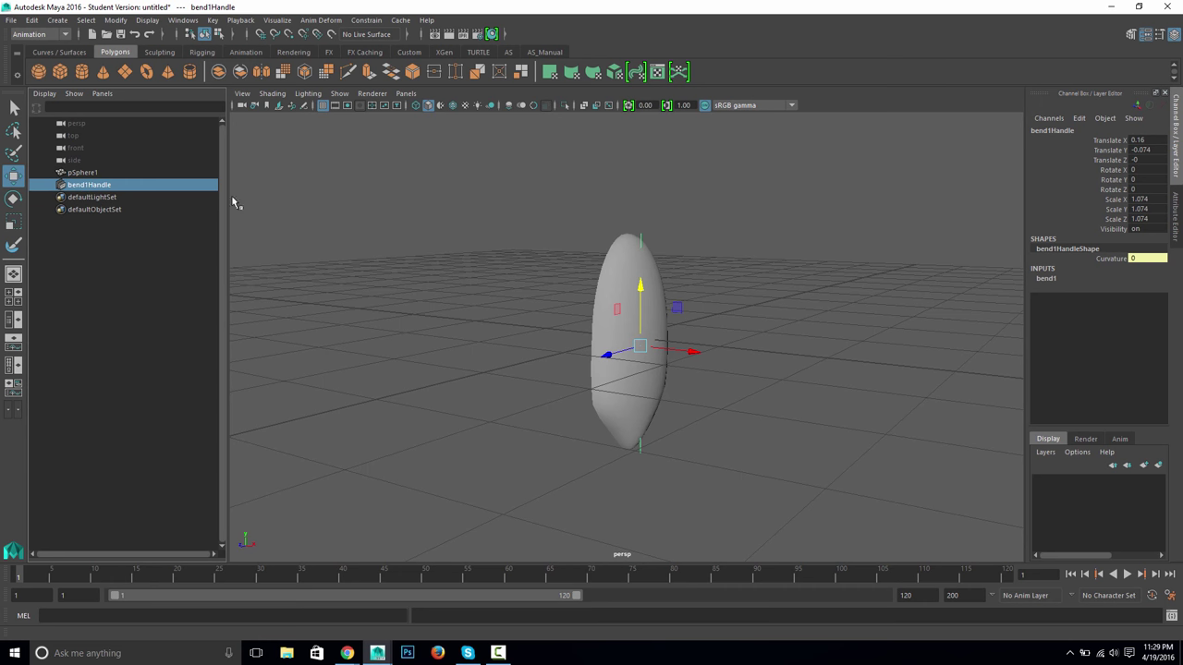
key(space)
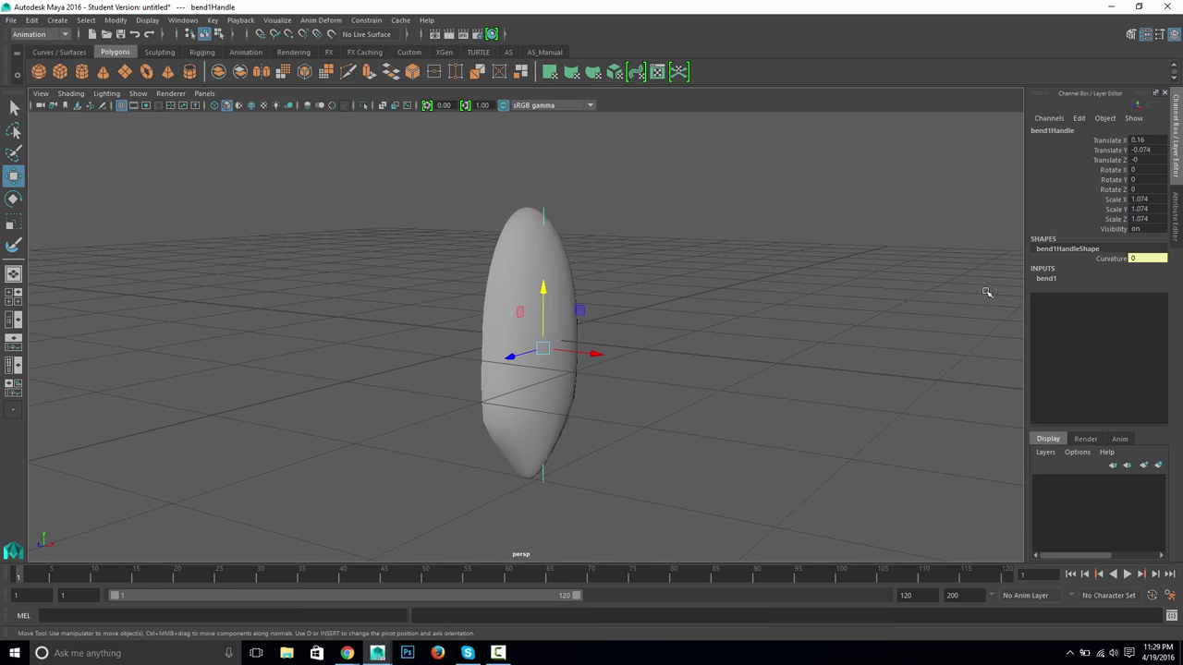
Step: Set bend1's Curvature to -34.377 in the Channel Box, curving the petal into a crescent
click(1044, 279)
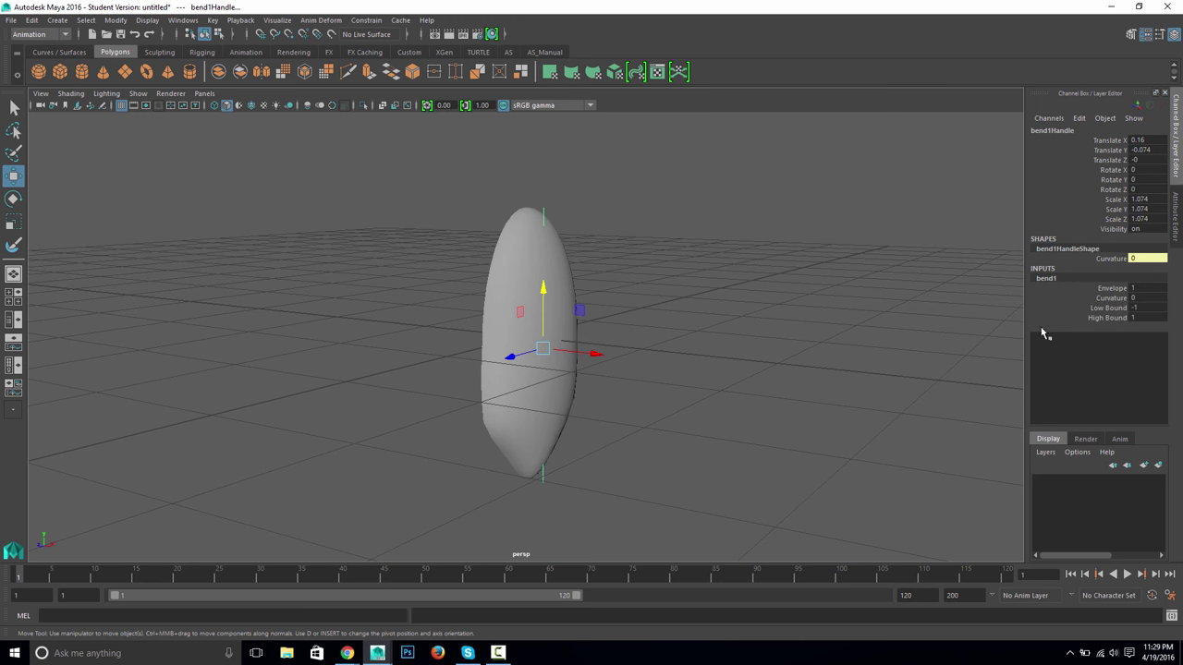
click(1105, 298)
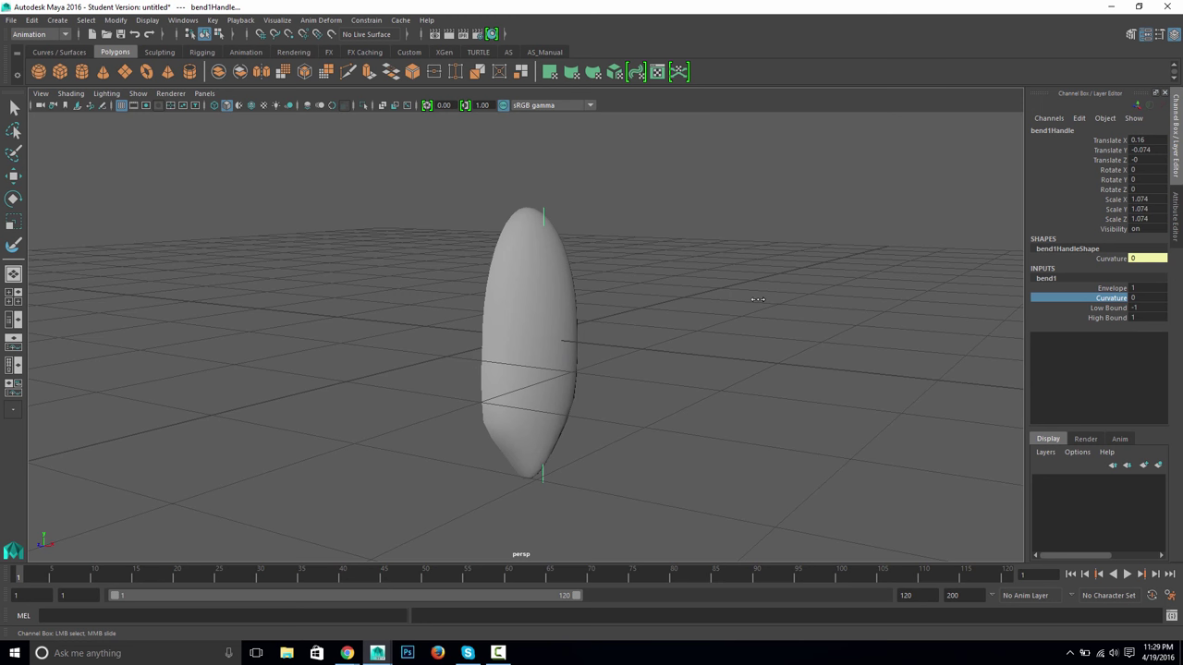
middle_drag(758, 299, 741, 301)
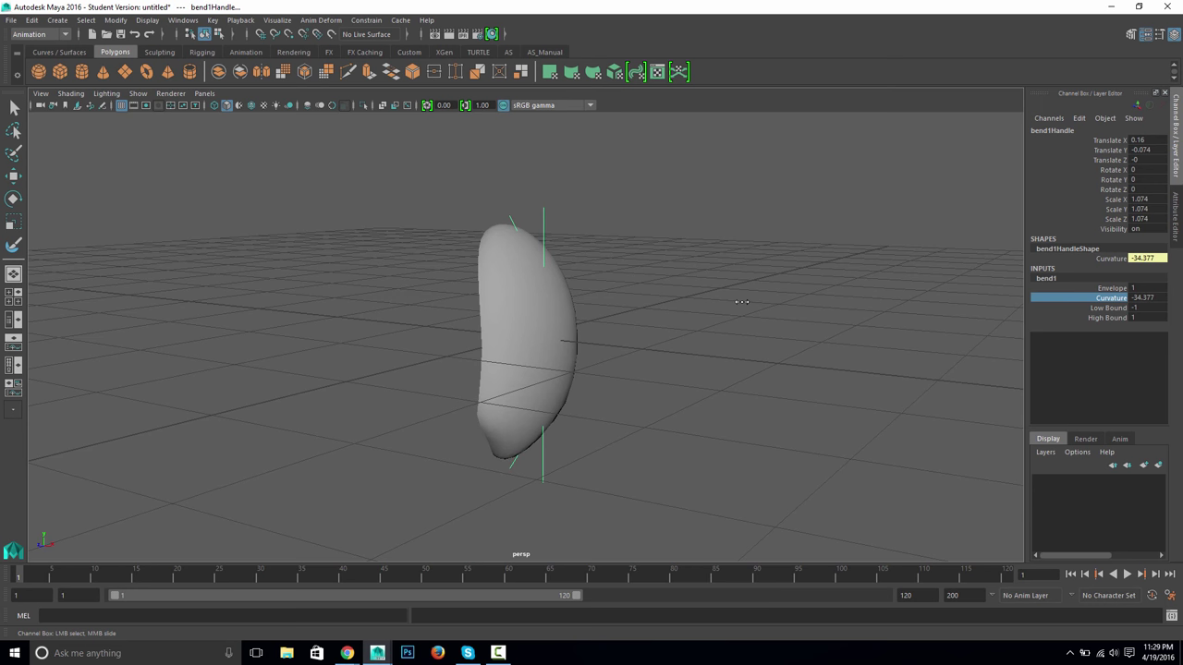
alt+drag(728, 338, 686, 330)
click(519, 354)
key(w)
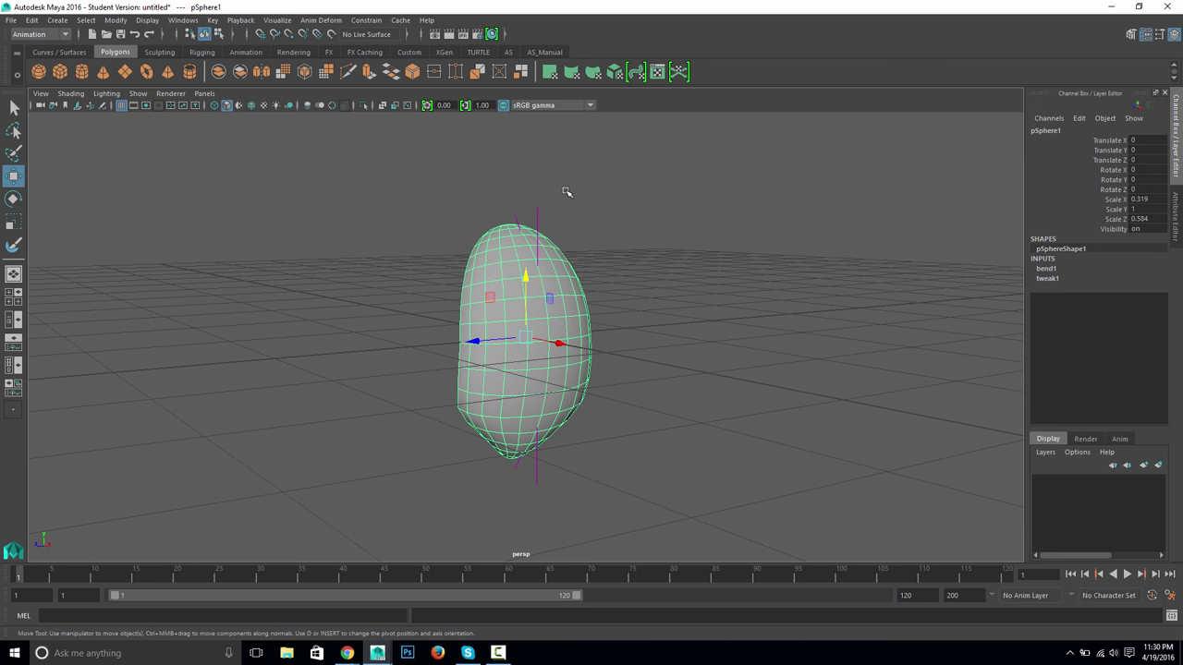
Step: Delete the petal's history to bake in the bend, then inspect its tip up close
click(32, 19)
mouse_move(128, 166)
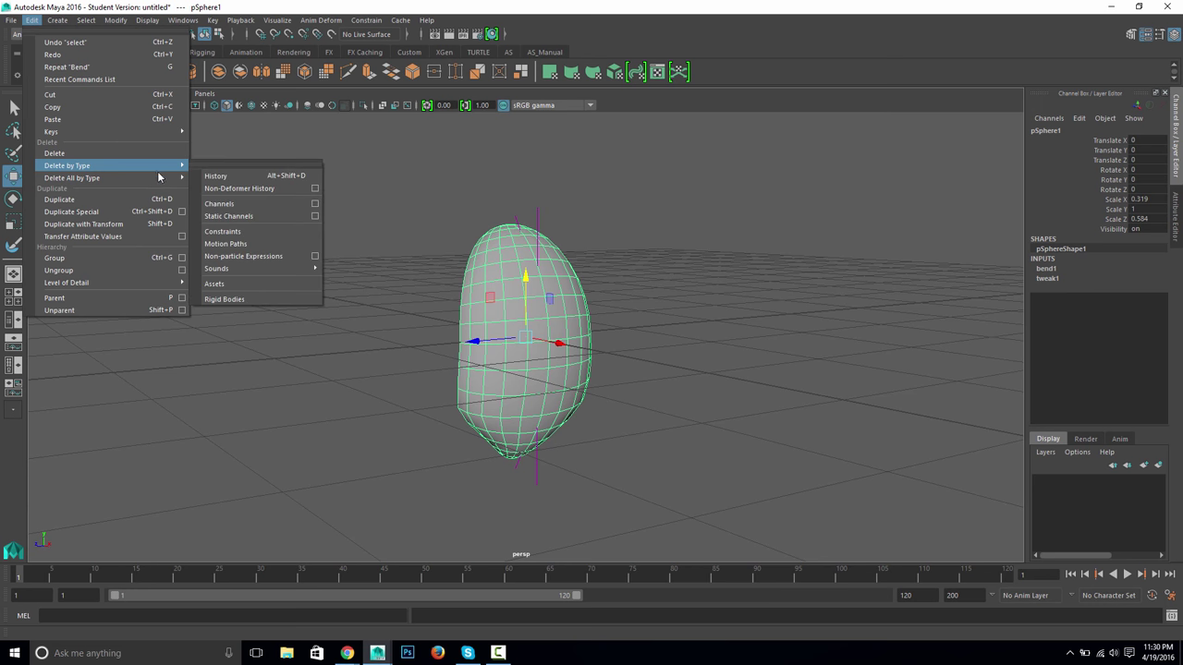
click(229, 178)
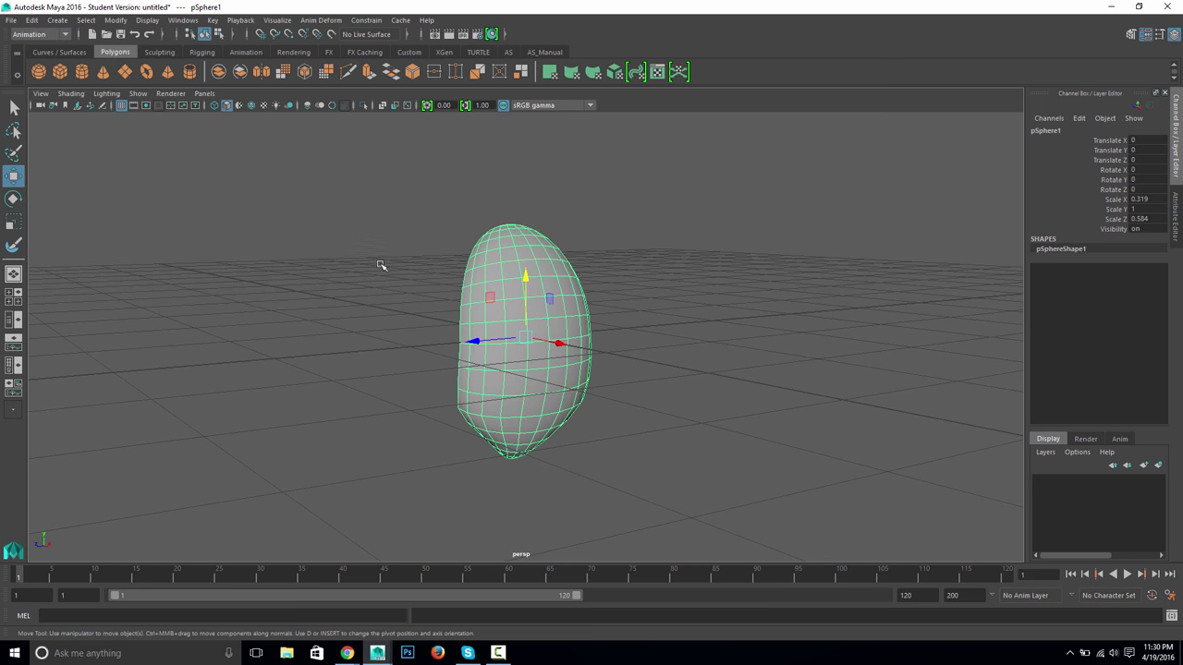
alt+drag(427, 394, 494, 441)
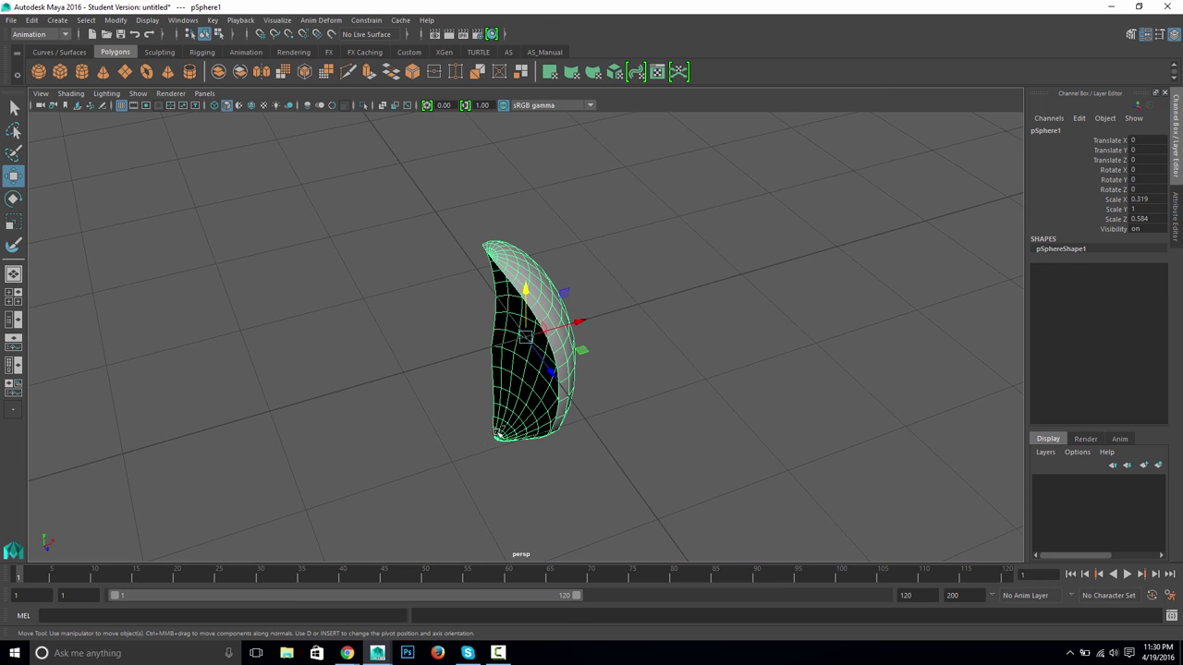
scroll(537, 474, up, 5)
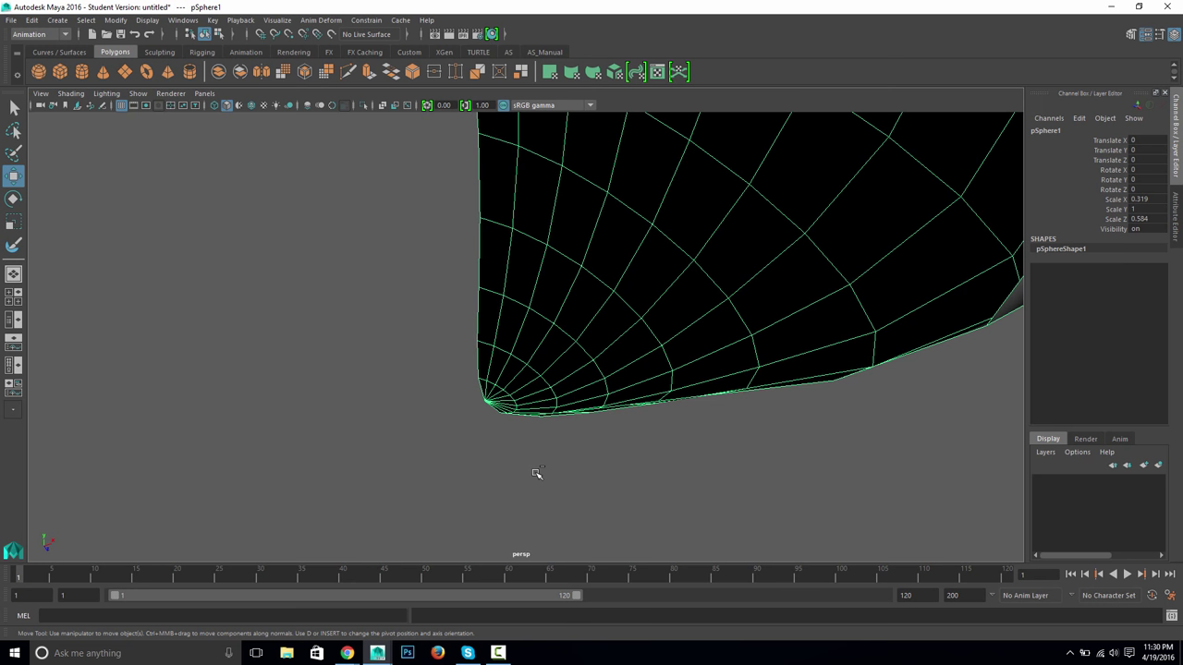
alt+drag(508, 445, 513, 458)
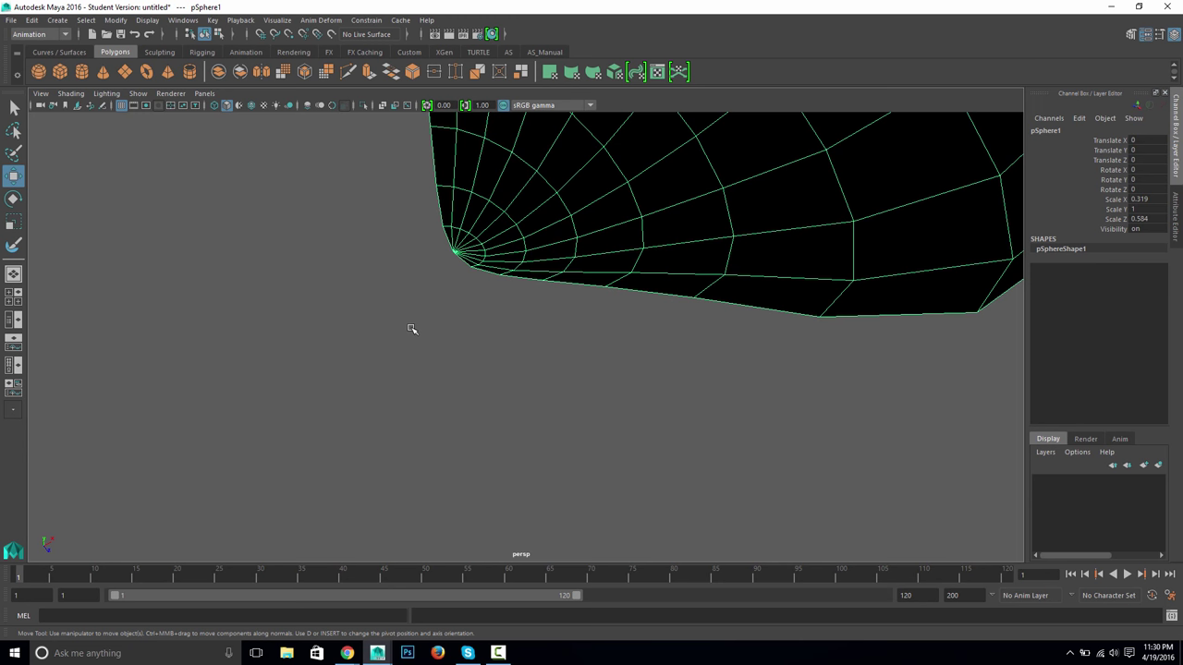
Step: Snap the petal's pivot to its bottom tip vertex and move it to X 0.285, Y 0.996
key(d)
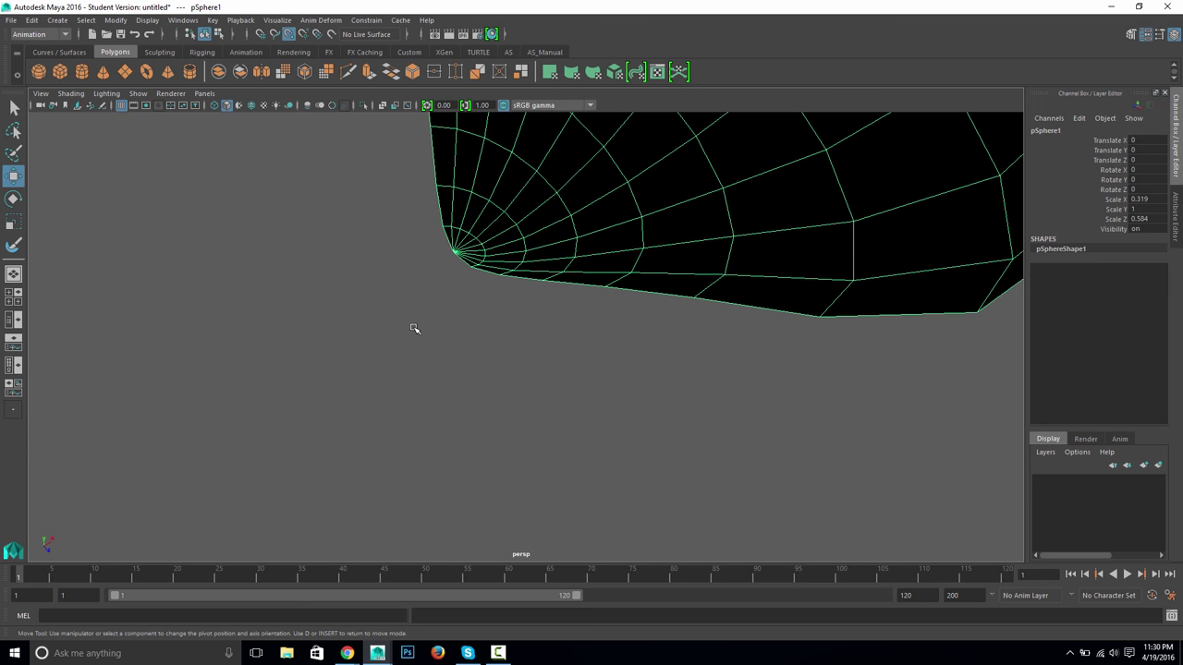
click(455, 289)
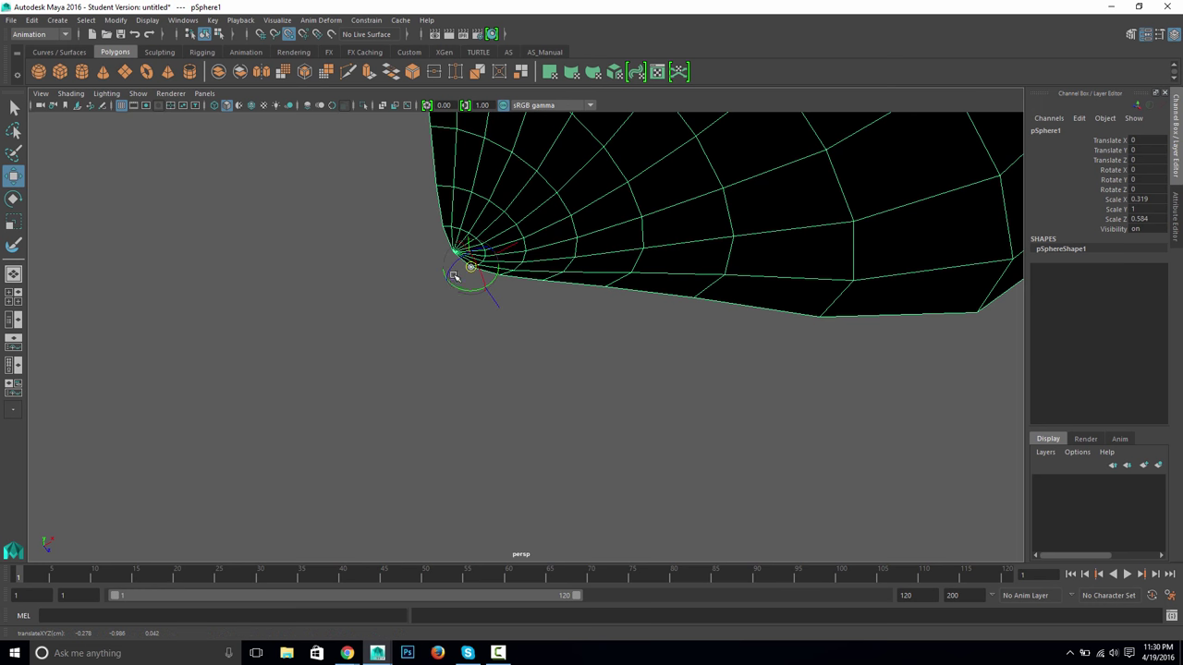
key(d)
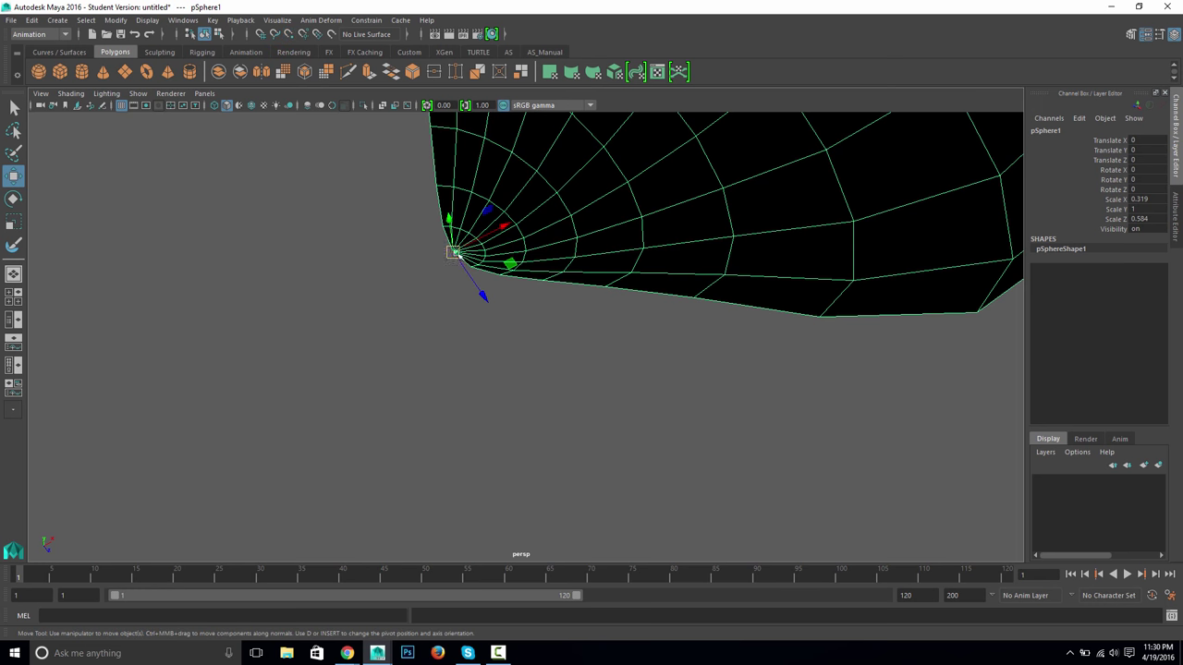
scroll(449, 400, down, 5)
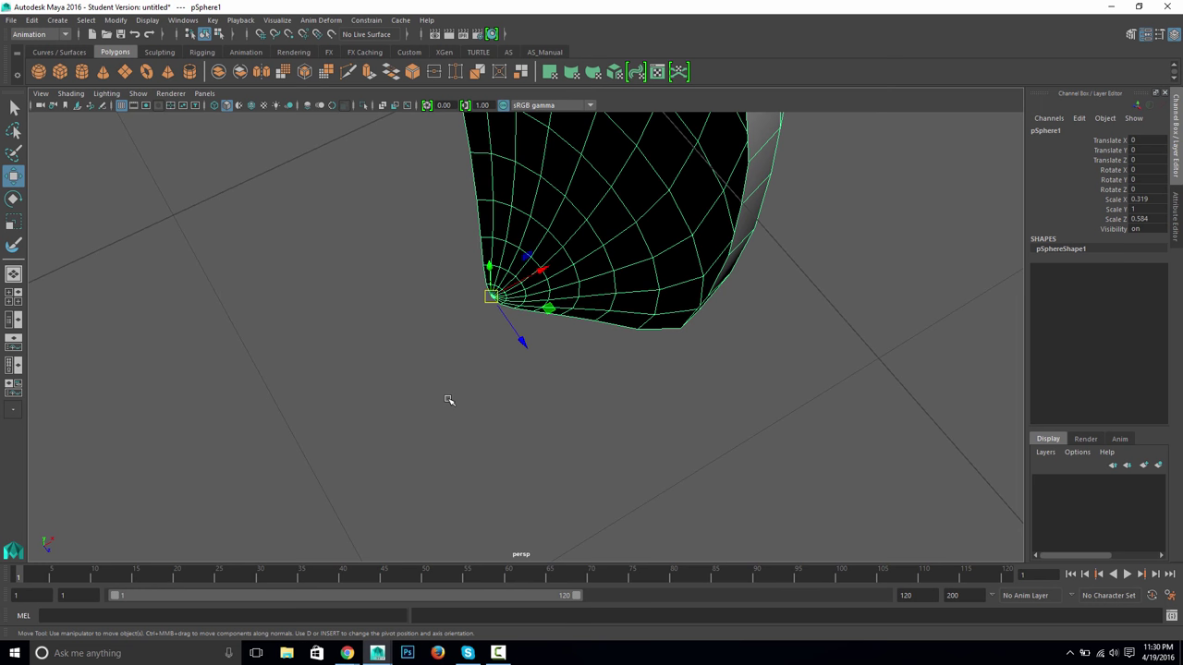
alt+drag(480, 381, 517, 343)
alt+drag(454, 325, 459, 325)
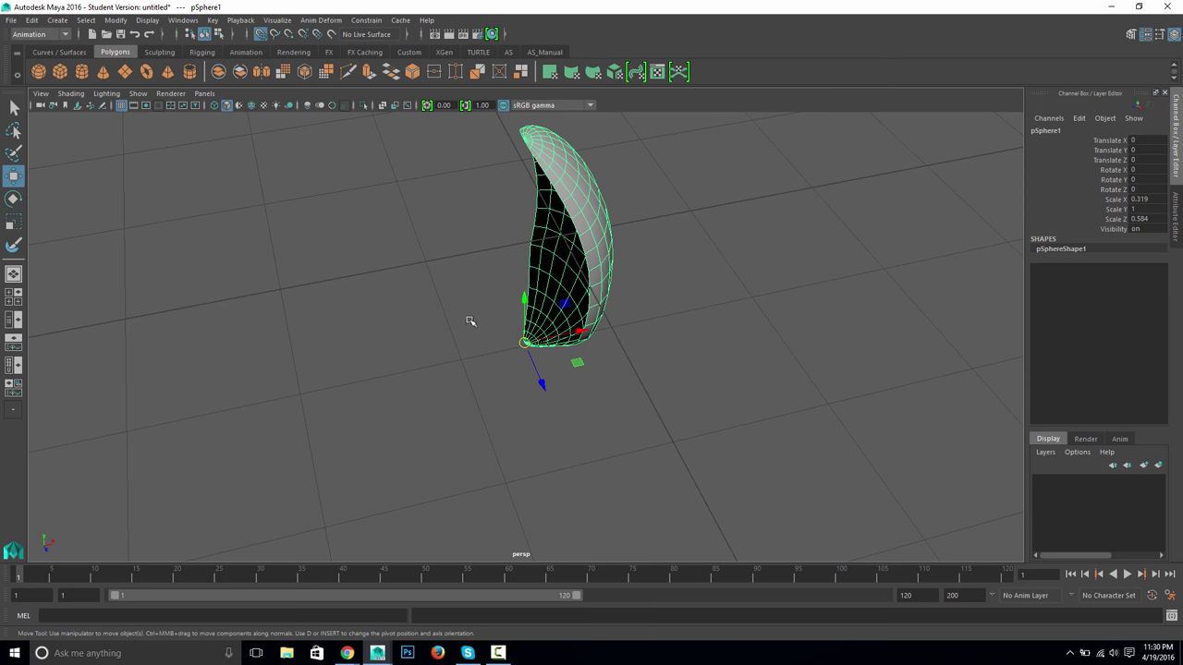
middle_drag(470, 321, 541, 250)
scroll(594, 347, down, 3)
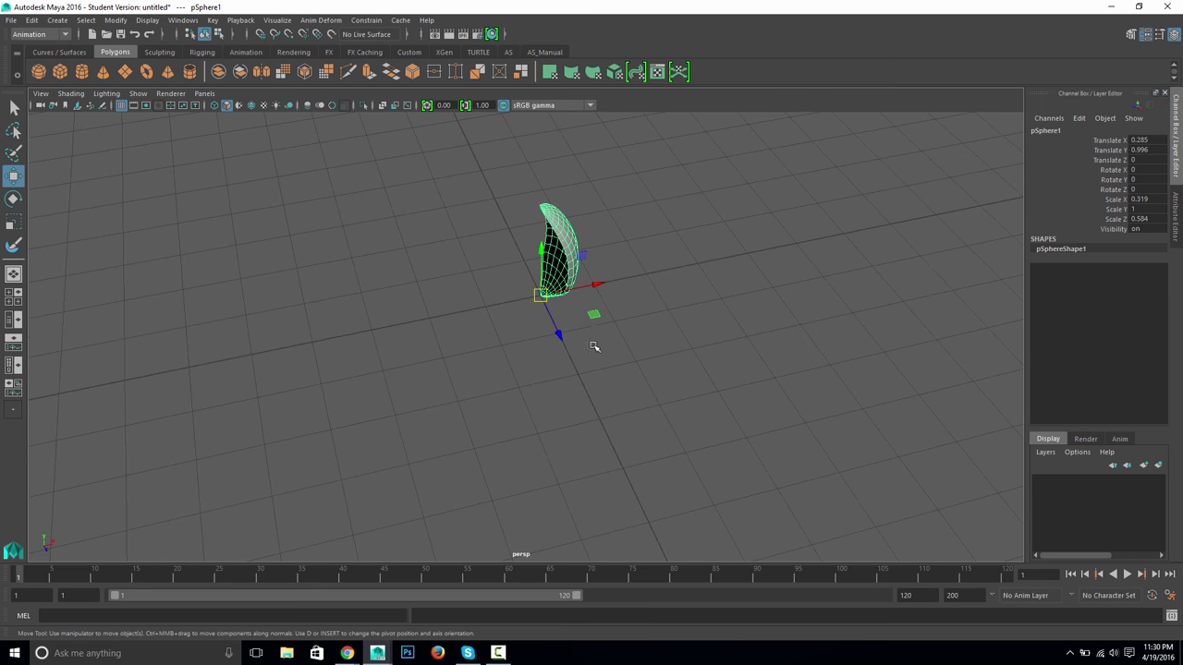
Step: Rotate the petal to Rotate Z -12.131 so it leans outward from its base
alt+drag(594, 346, 574, 323)
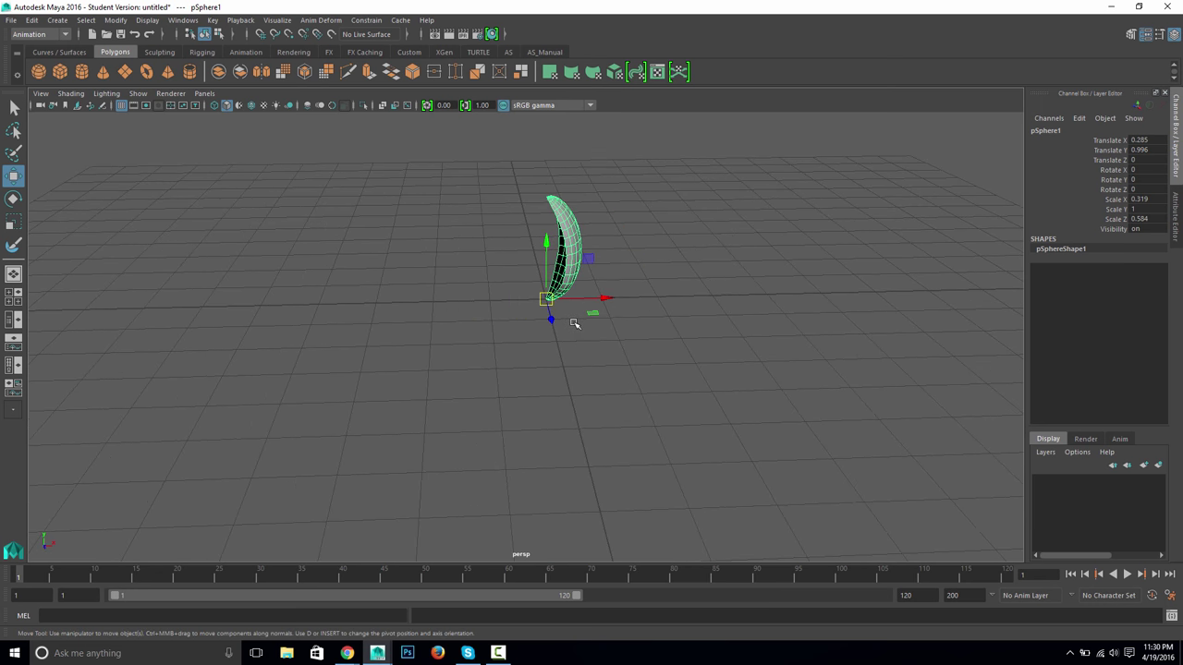
key(e)
drag(585, 265, 585, 262)
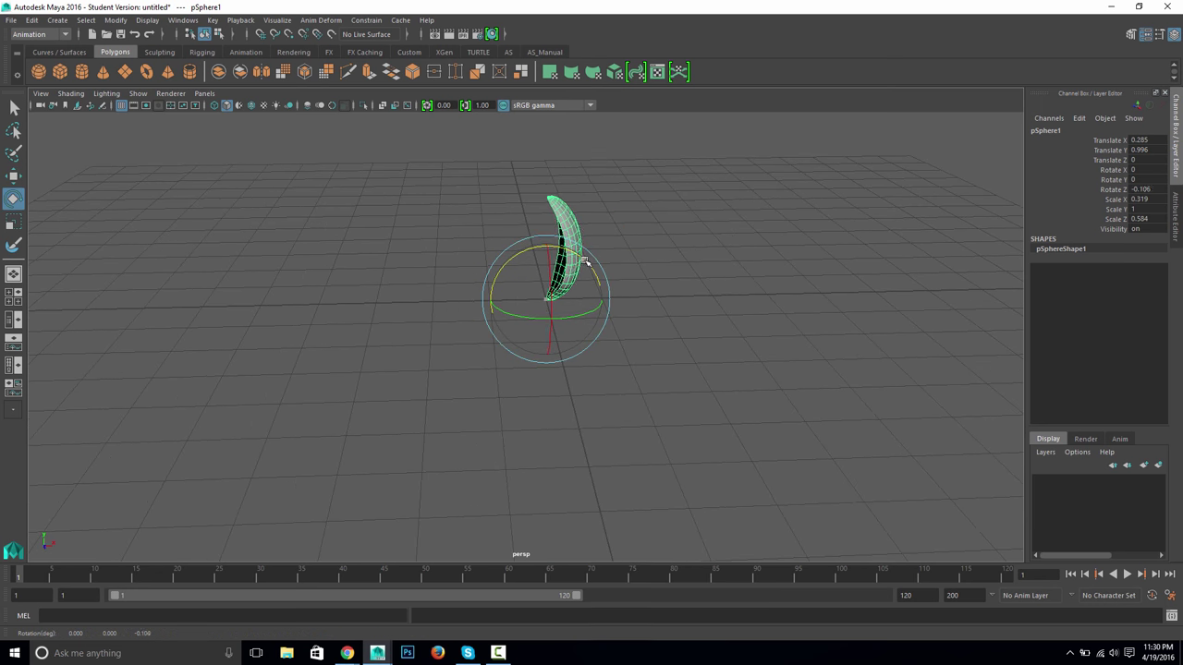
alt+drag(588, 370, 548, 345)
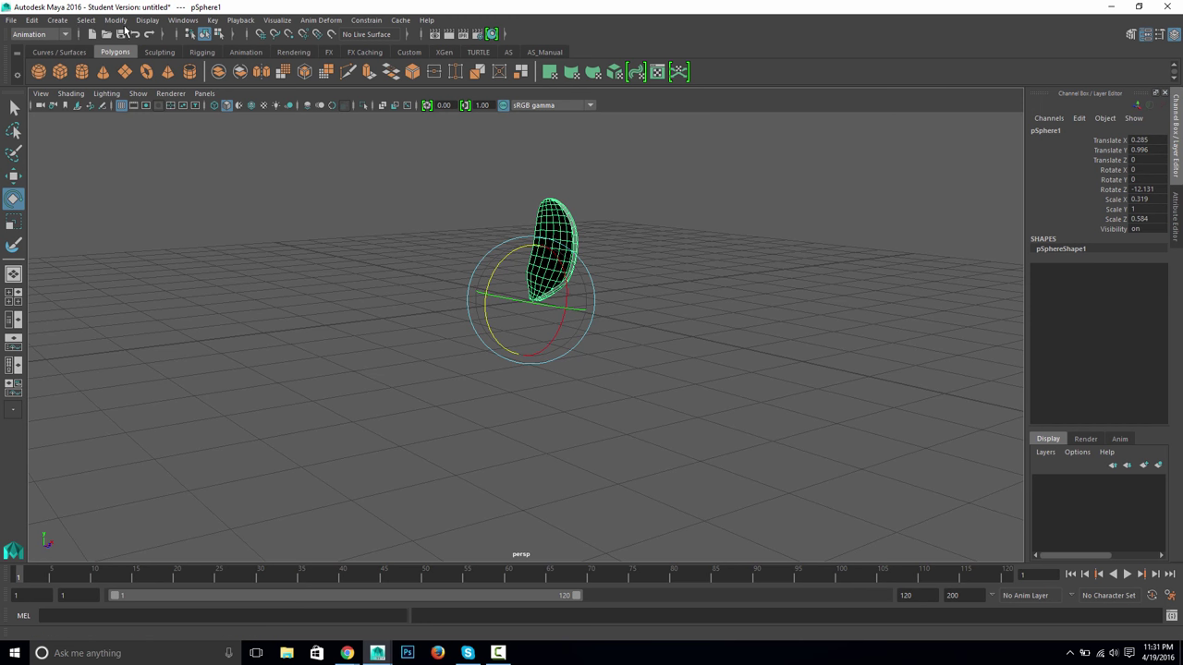
Step: Freeze the petal's transformations to zero values and frame it front-on
click(115, 21)
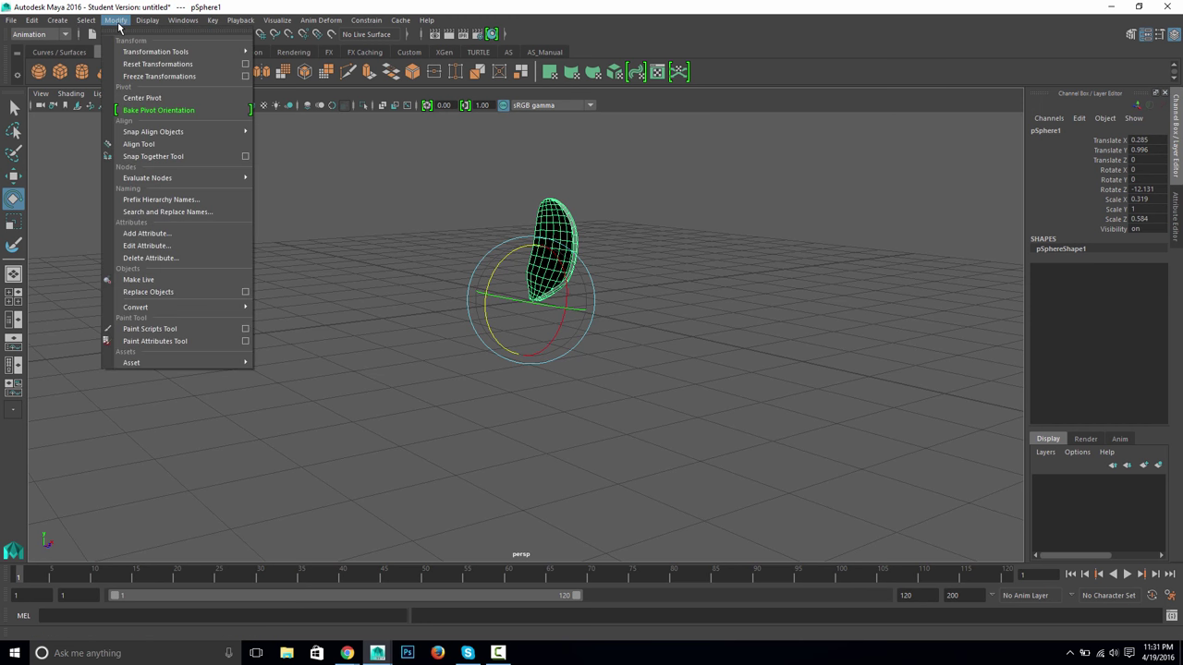
click(148, 76)
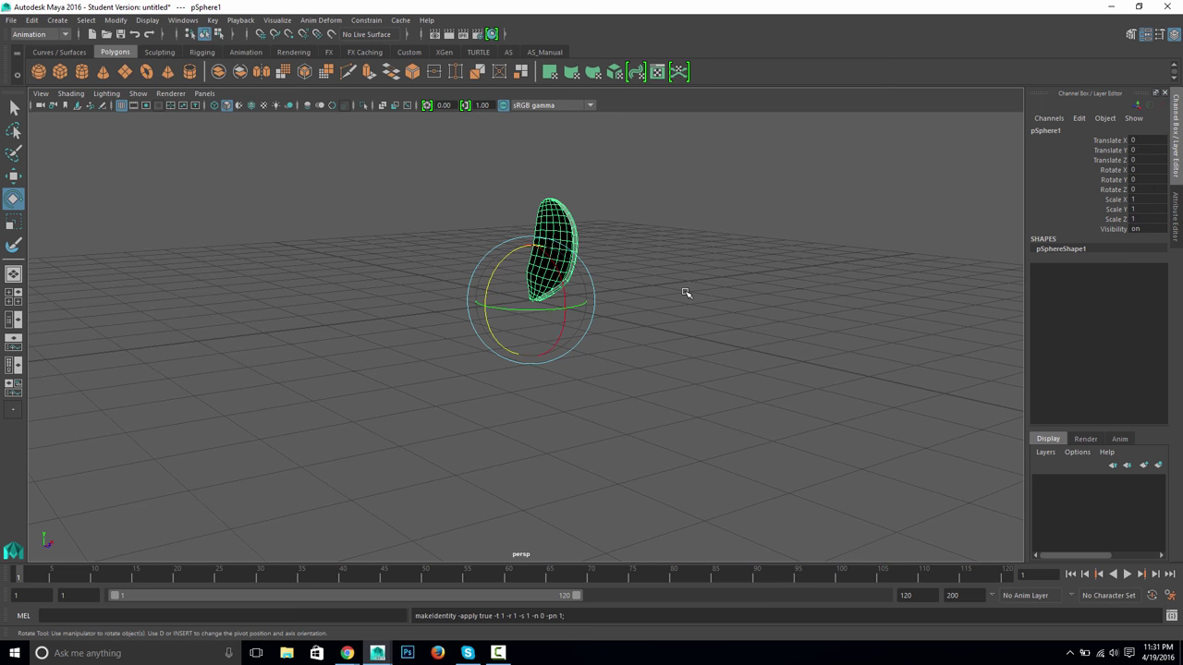
key(f)
alt+drag(739, 330, 493, 388)
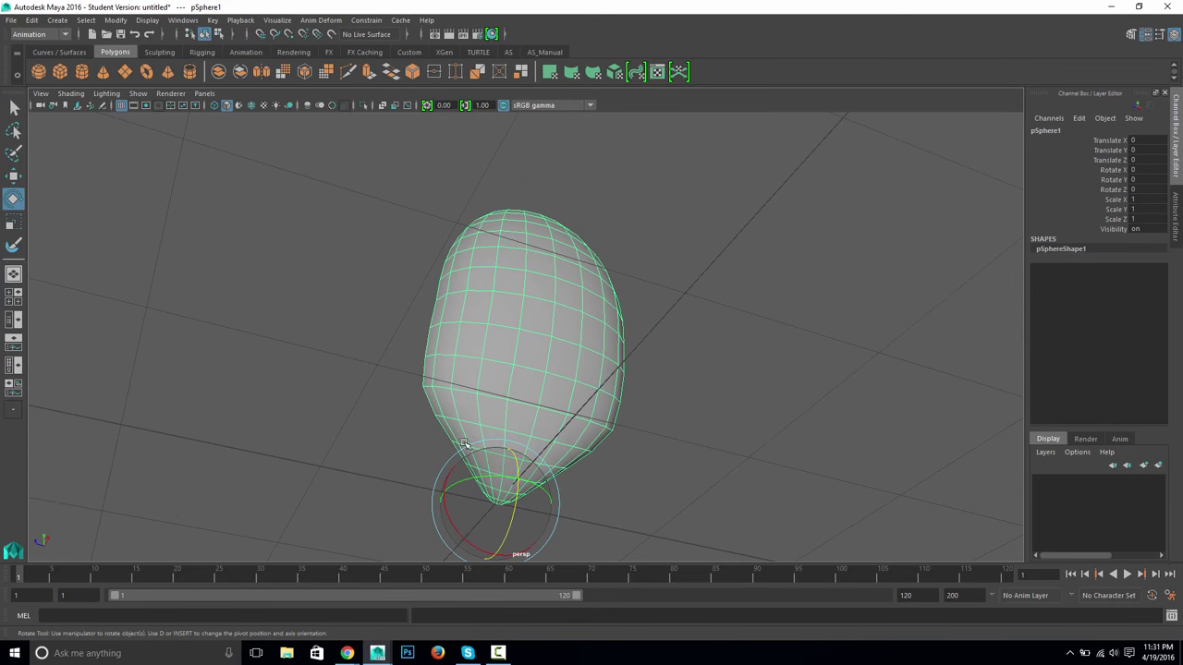
alt+drag(721, 439, 618, 361)
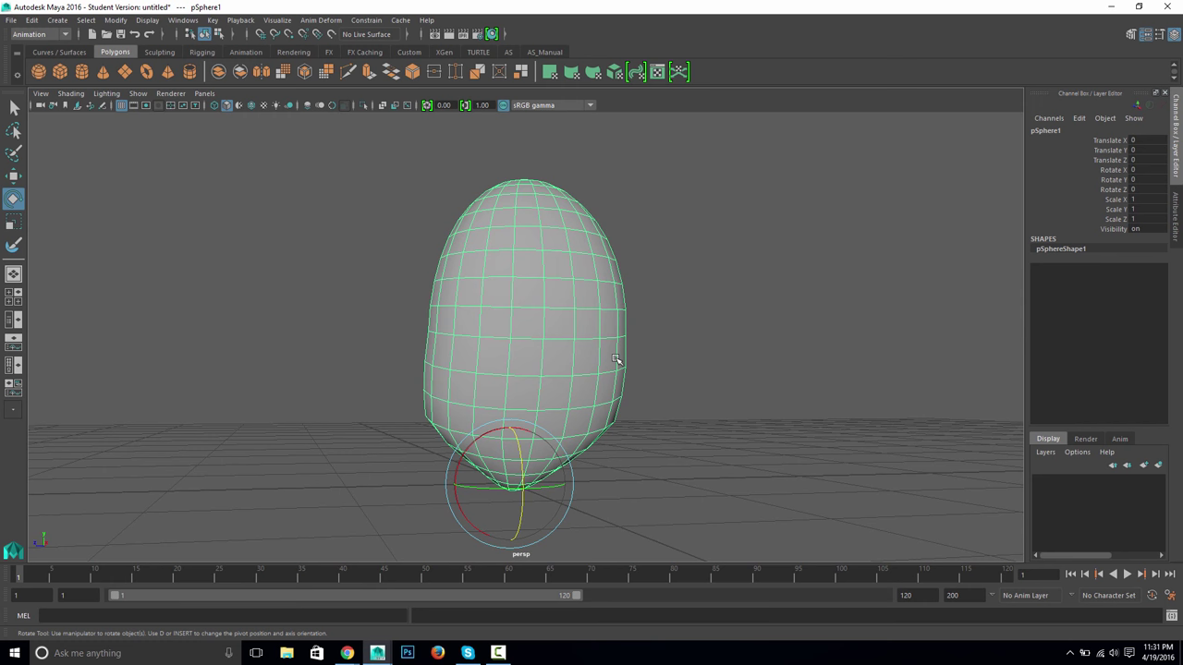
Step: Open the Sculpt Geometry Tool from the petal's right-click Paint menu
right_click(555, 299)
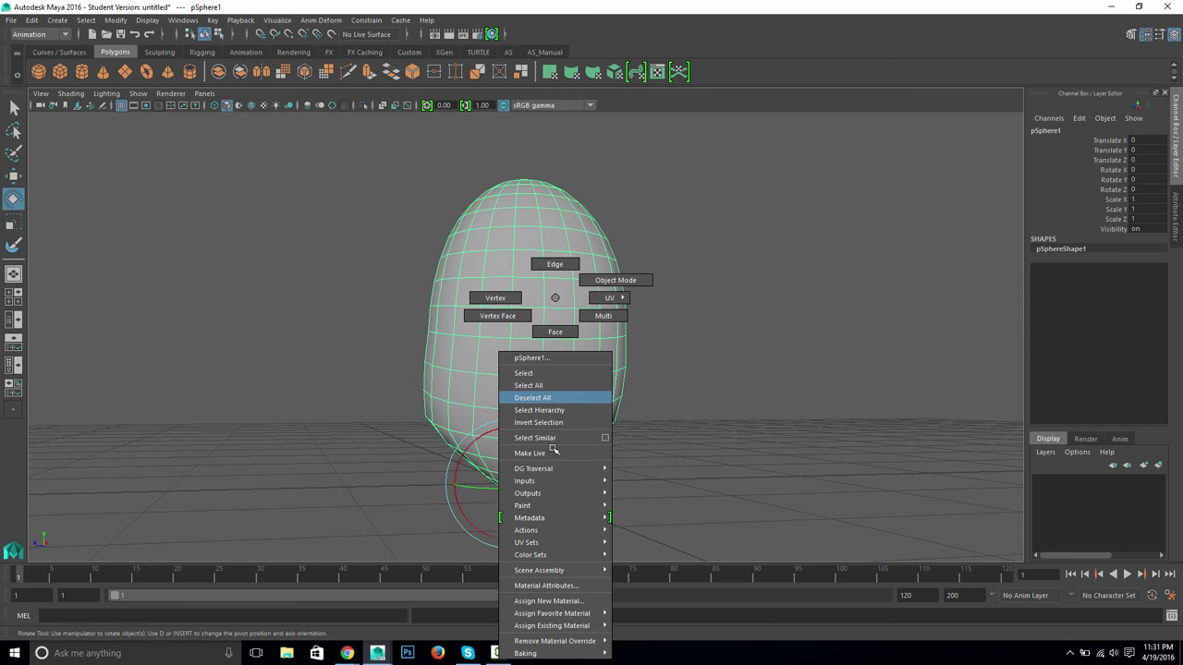
mouse_move(555, 506)
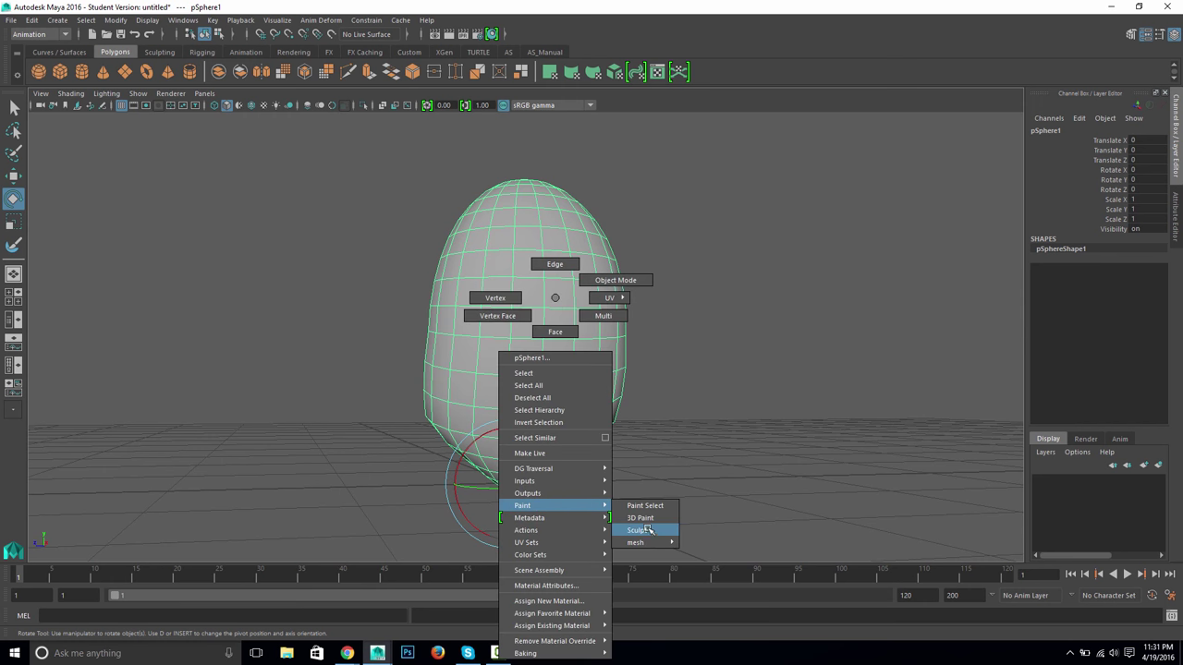
click(637, 530)
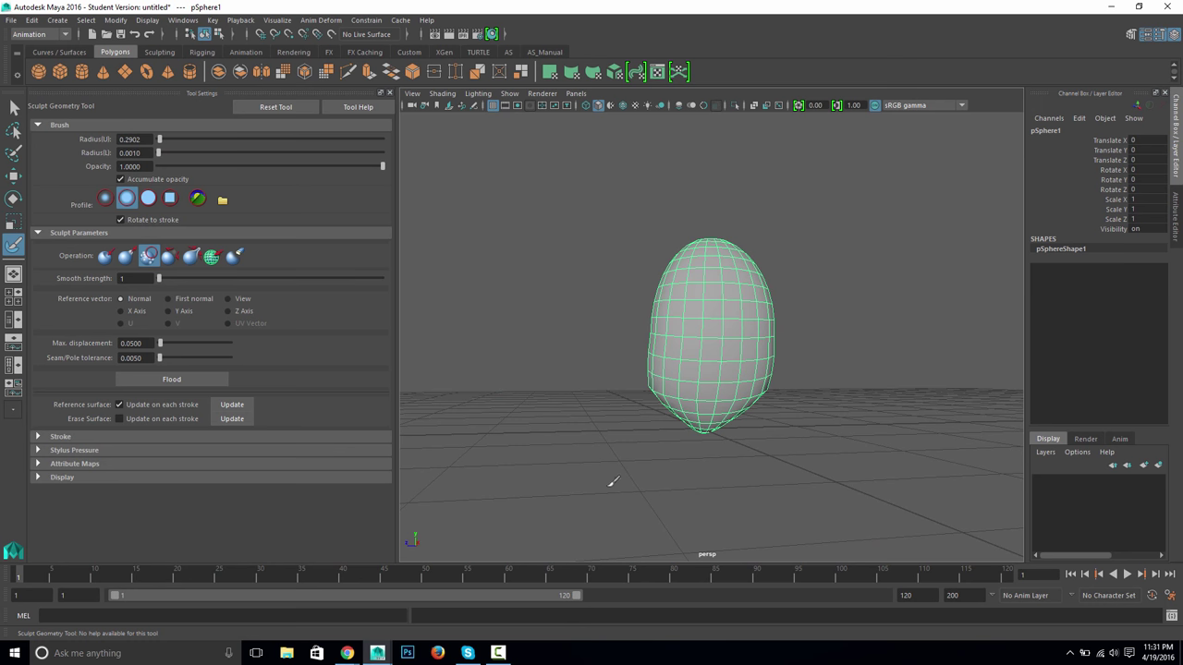
Step: Set the sculpt brush to Push with Max. displacement 0.05, then look around the petal from several angles
click(107, 257)
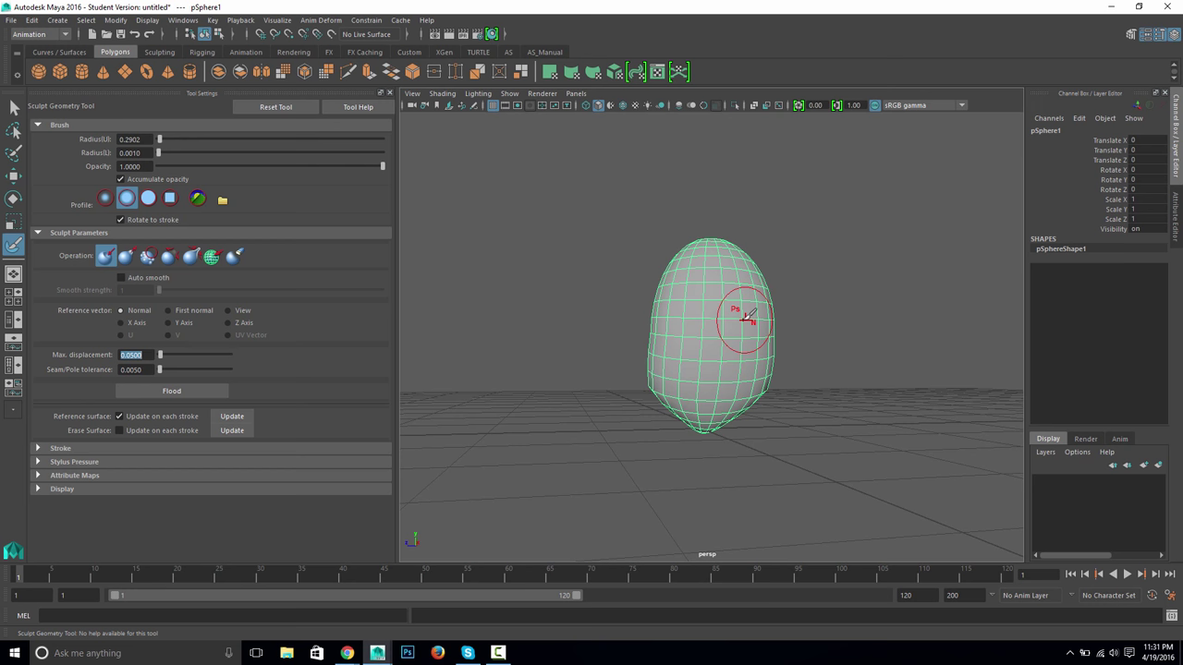
alt+drag(752, 351, 690, 363)
scroll(683, 355, up, 6)
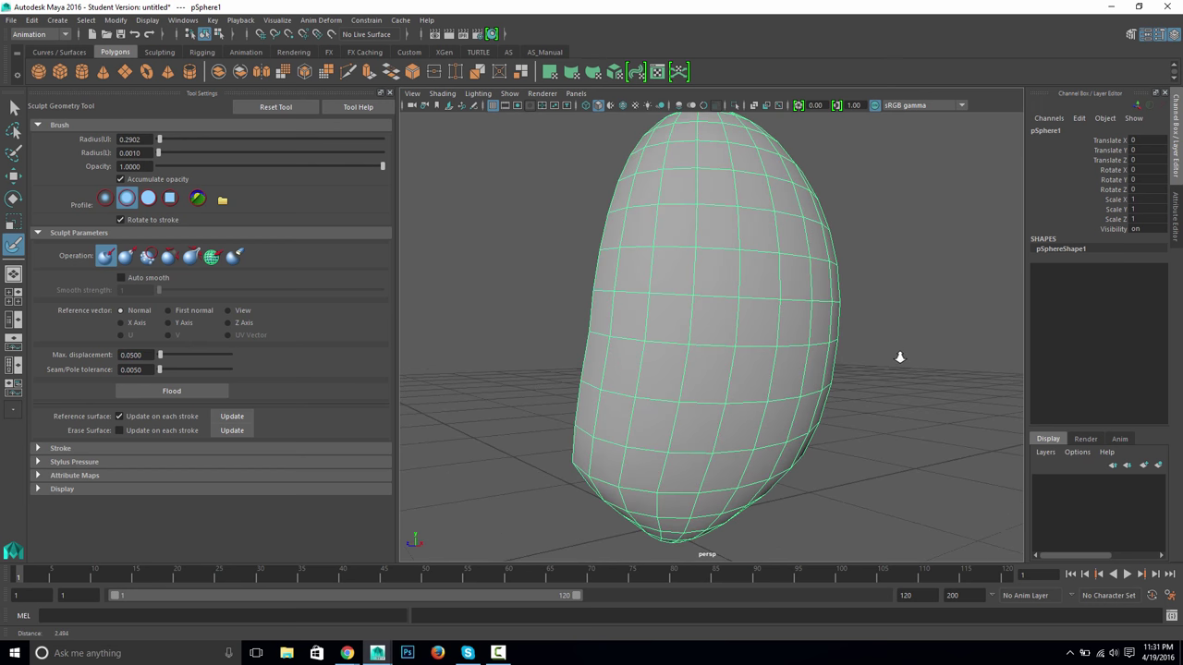
alt+drag(752, 338, 758, 374)
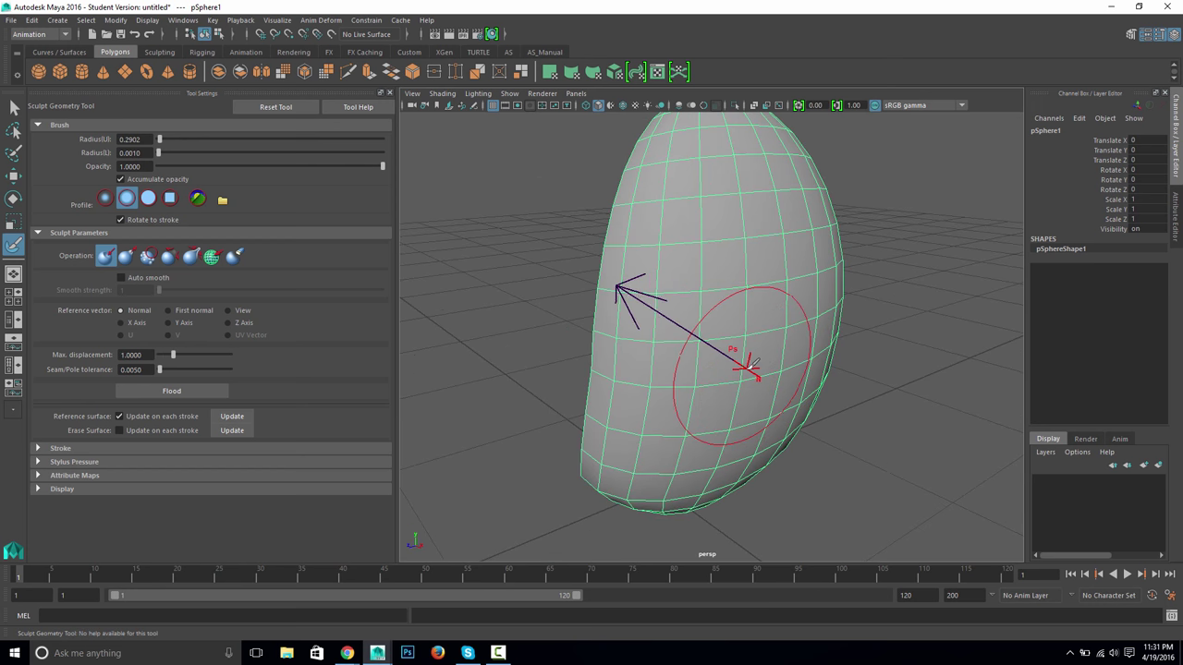
mouse_move(746, 364)
alt+mouse_down()
mouse_move(834, 356)
mouse_move(793, 348)
alt+mouse_up()
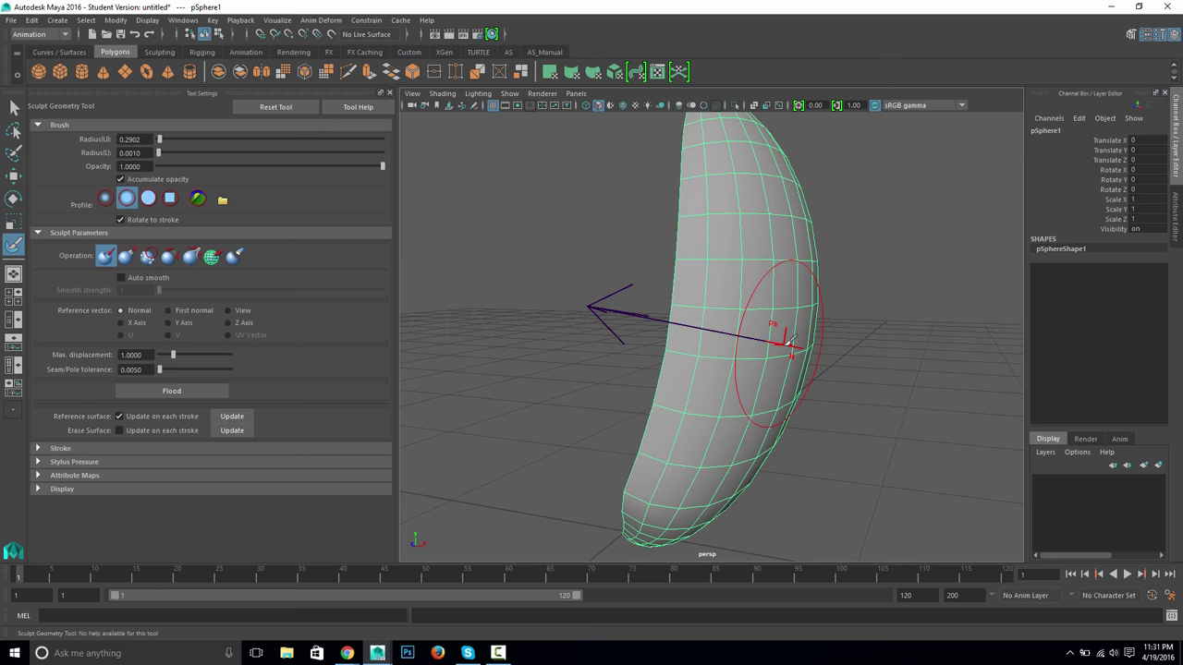
alt+drag(791, 344, 726, 356)
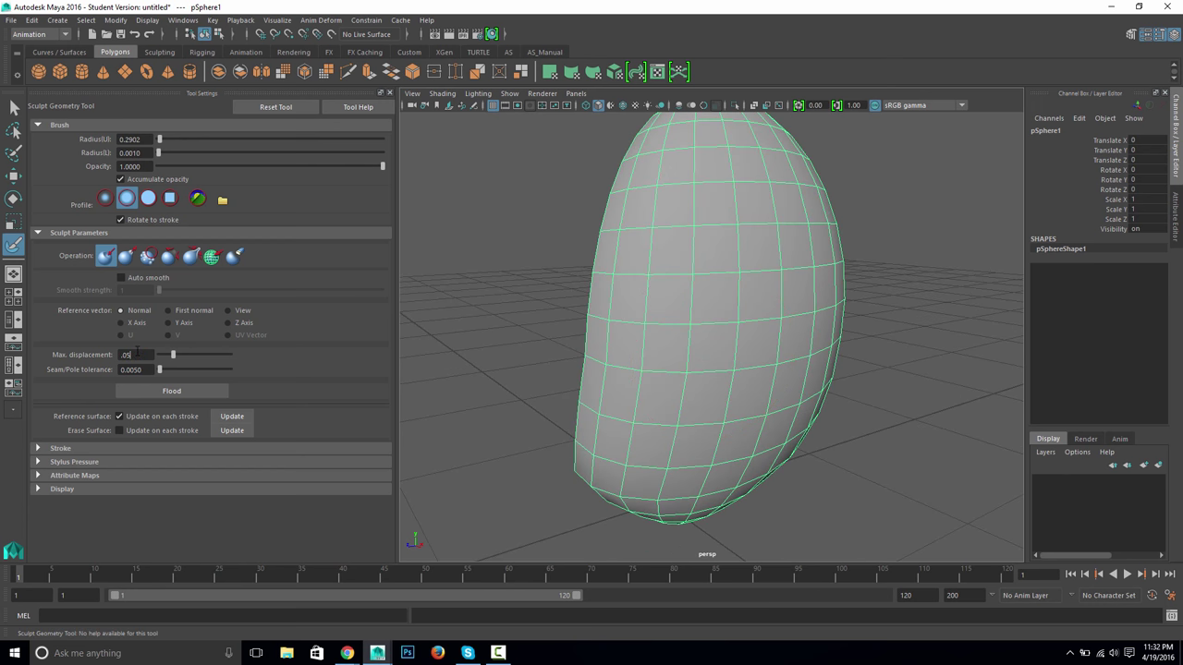
mouse_move(729, 378)
alt+mouse_down()
mouse_move(746, 423)
mouse_move(756, 380)
mouse_move(792, 352)
mouse_move(767, 374)
mouse_move(772, 360)
mouse_move(721, 383)
mouse_move(726, 364)
alt+mouse_up()
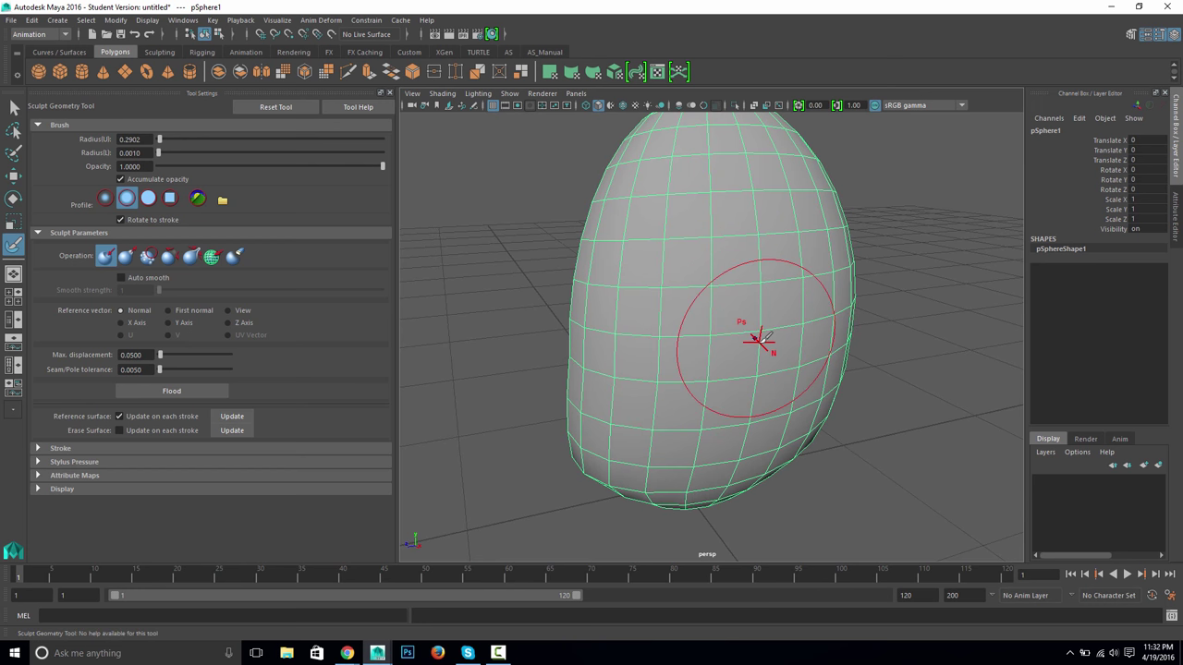
Step: Shrink the sculpt brush to radius 0.1917 and push dents into the petal, undoing one stroke
key(b)
drag(760, 339, 751, 340)
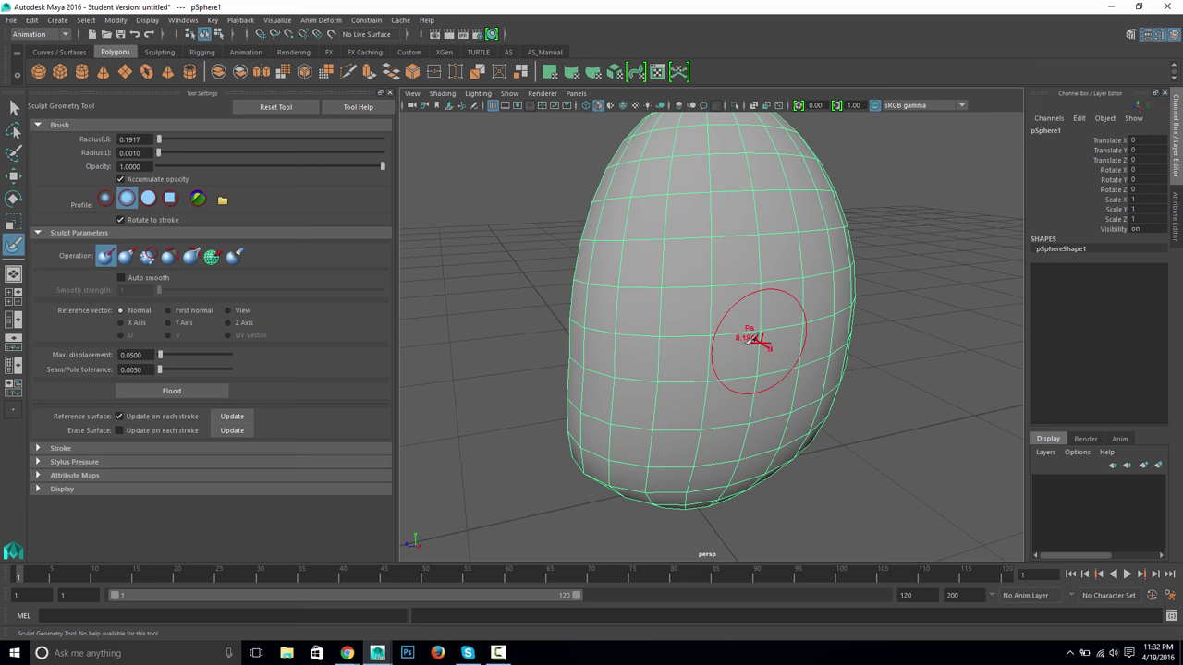
alt+drag(825, 325, 793, 312)
mouse_move(756, 259)
mouse_down()
mouse_move(594, 296)
mouse_move(606, 296)
mouse_move(570, 401)
mouse_move(633, 410)
mouse_move(669, 275)
mouse_up()
key(ctrl+z)
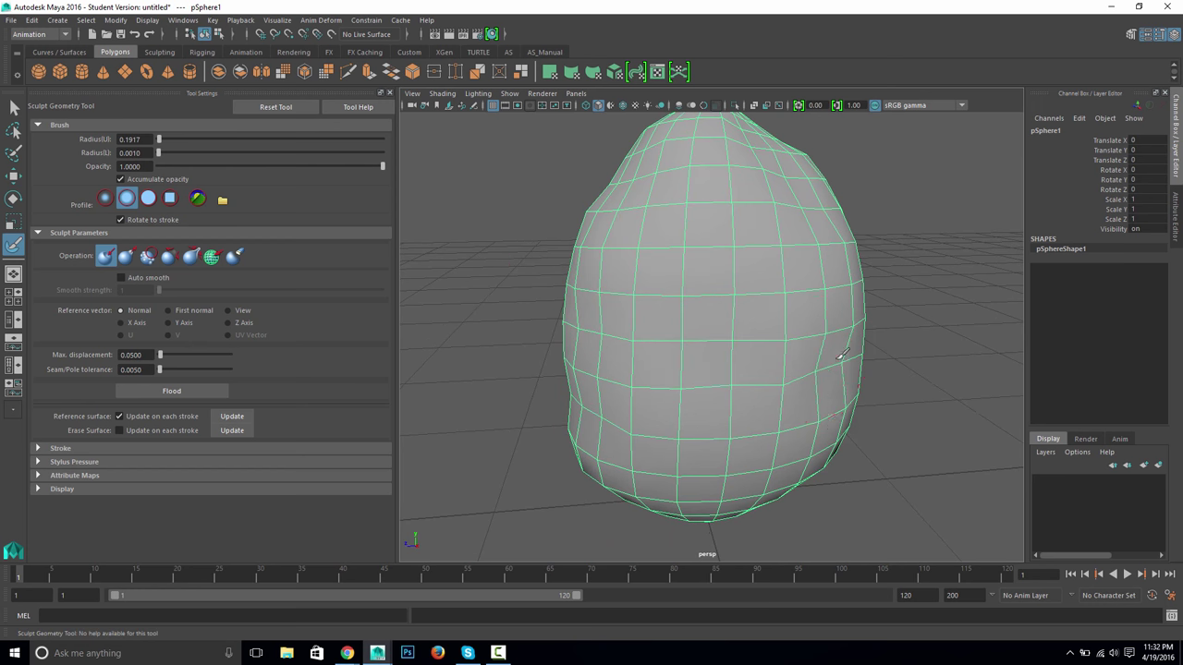
Step: Switch the sculpt brush to Pull and compare the petal against the tulip reference photo
mouse_move(859, 365)
alt+mouse_down()
mouse_move(839, 409)
mouse_move(790, 425)
mouse_move(712, 278)
alt+mouse_up()
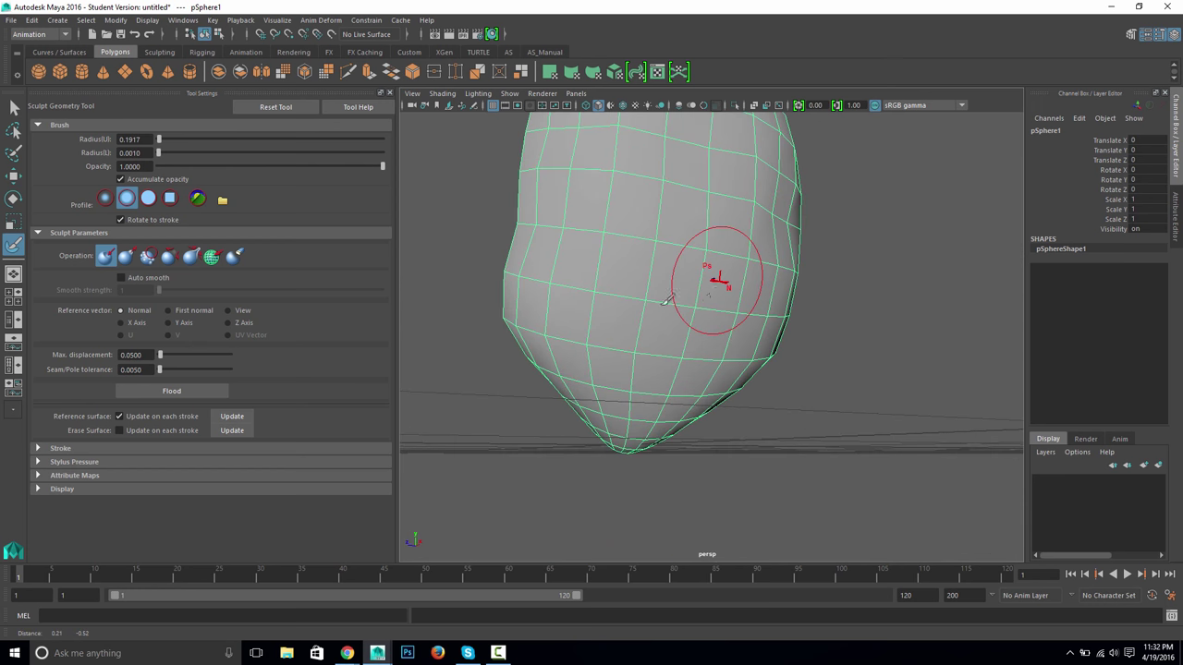
click(127, 255)
mouse_move(592, 365)
alt+mouse_down()
mouse_move(562, 377)
mouse_move(586, 370)
mouse_move(693, 444)
mouse_move(755, 416)
alt+mouse_up()
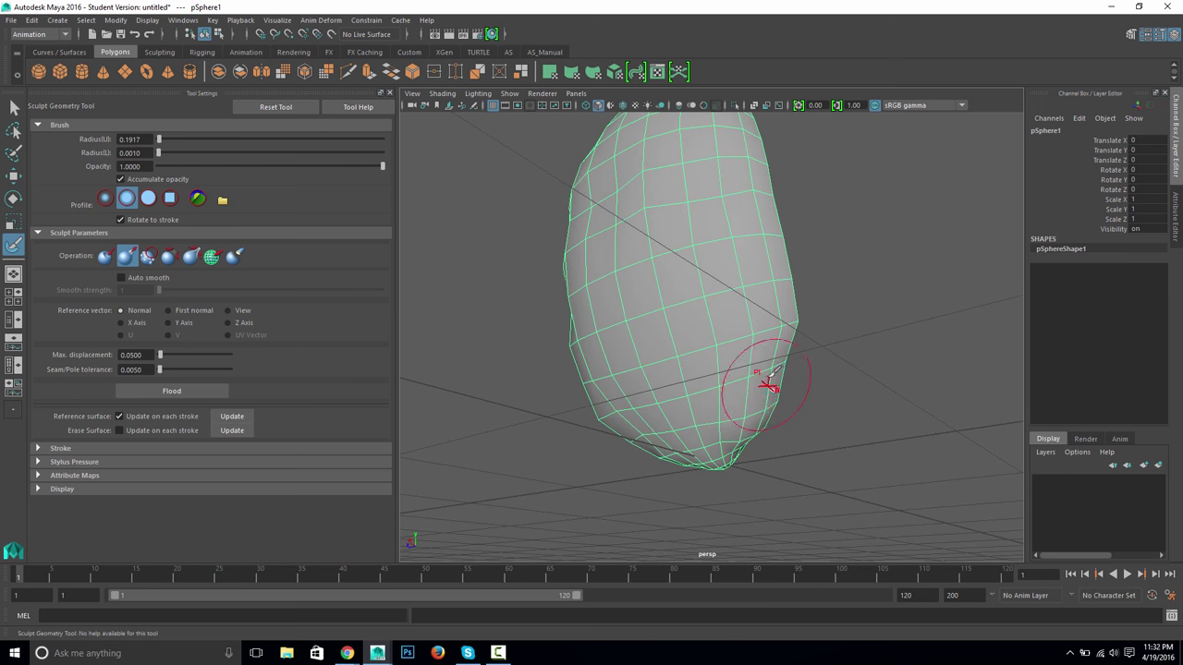
mouse_move(765, 335)
alt+mouse_down()
mouse_move(766, 370)
mouse_move(742, 314)
alt+mouse_up()
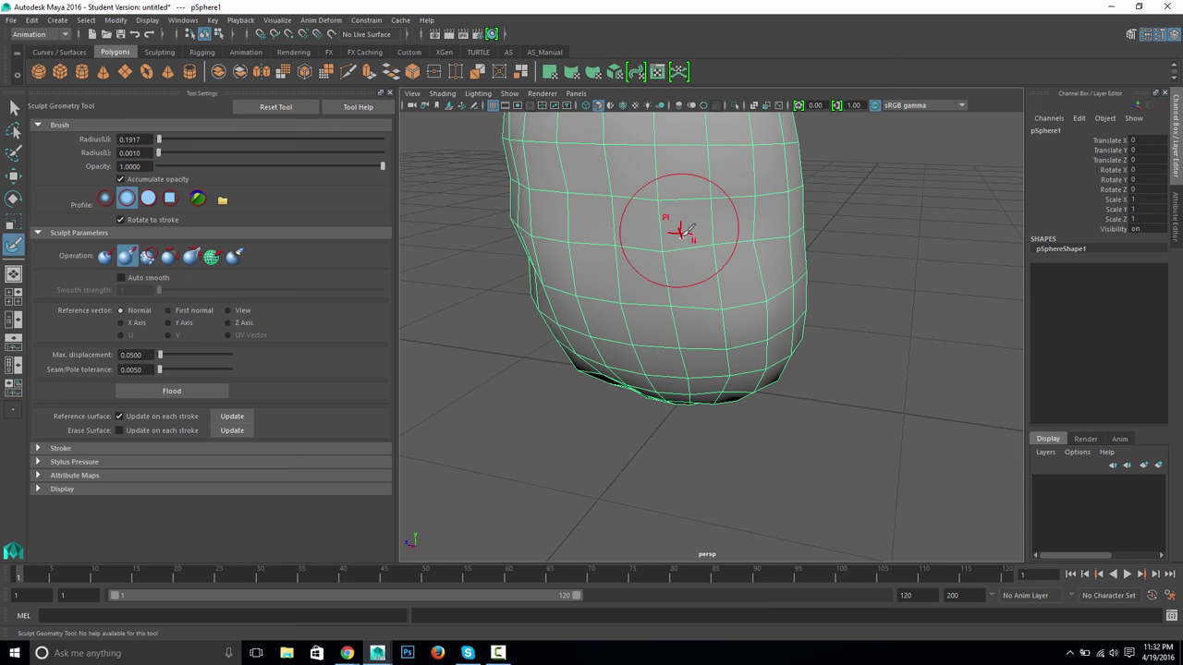
mouse_move(674, 232)
alt+mouse_down()
mouse_move(694, 397)
mouse_move(705, 351)
mouse_move(775, 350)
mouse_move(681, 228)
alt+mouse_up()
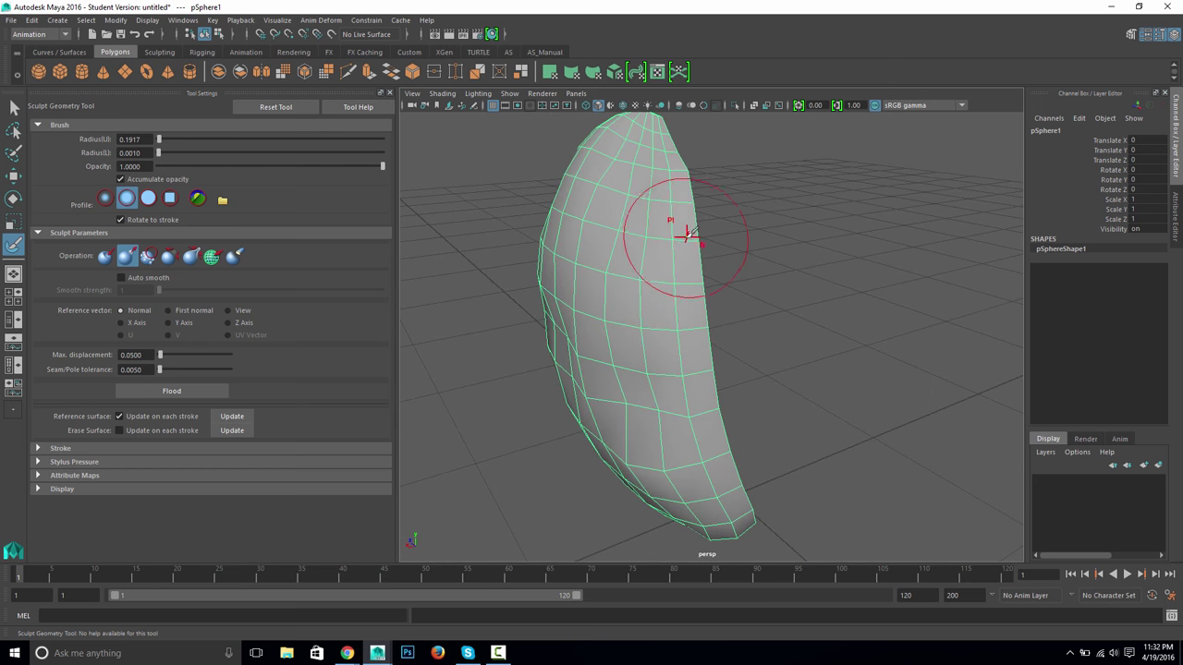
key(alt+Tab)
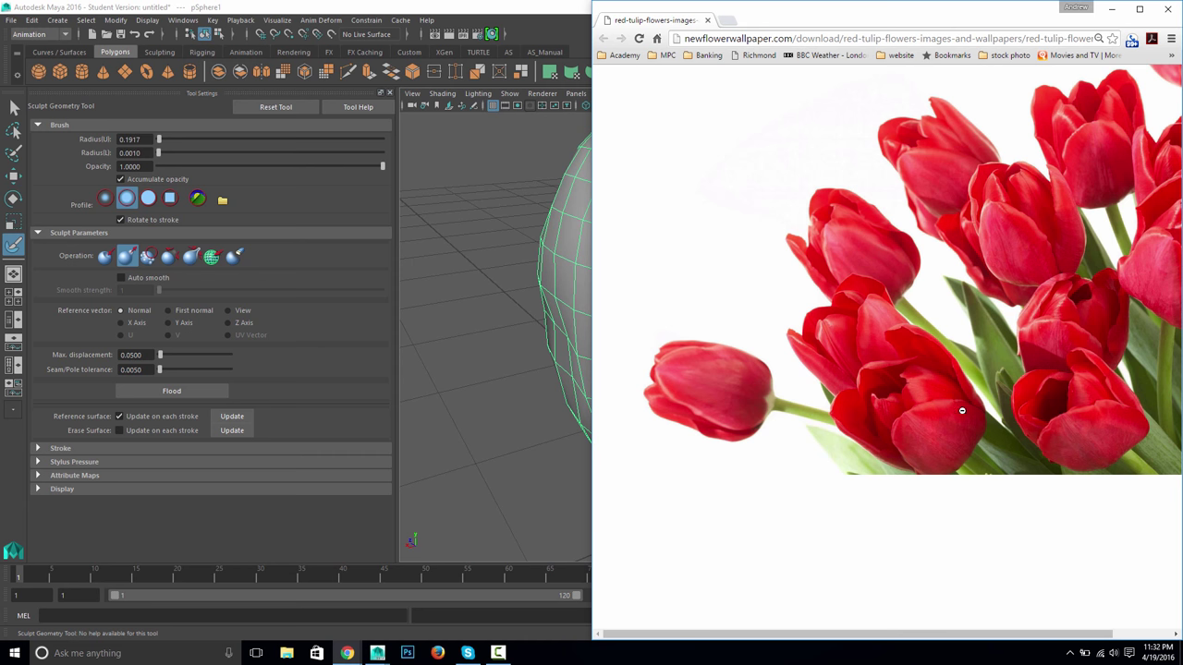
key(alt+Tab)
alt+drag(741, 325, 841, 339)
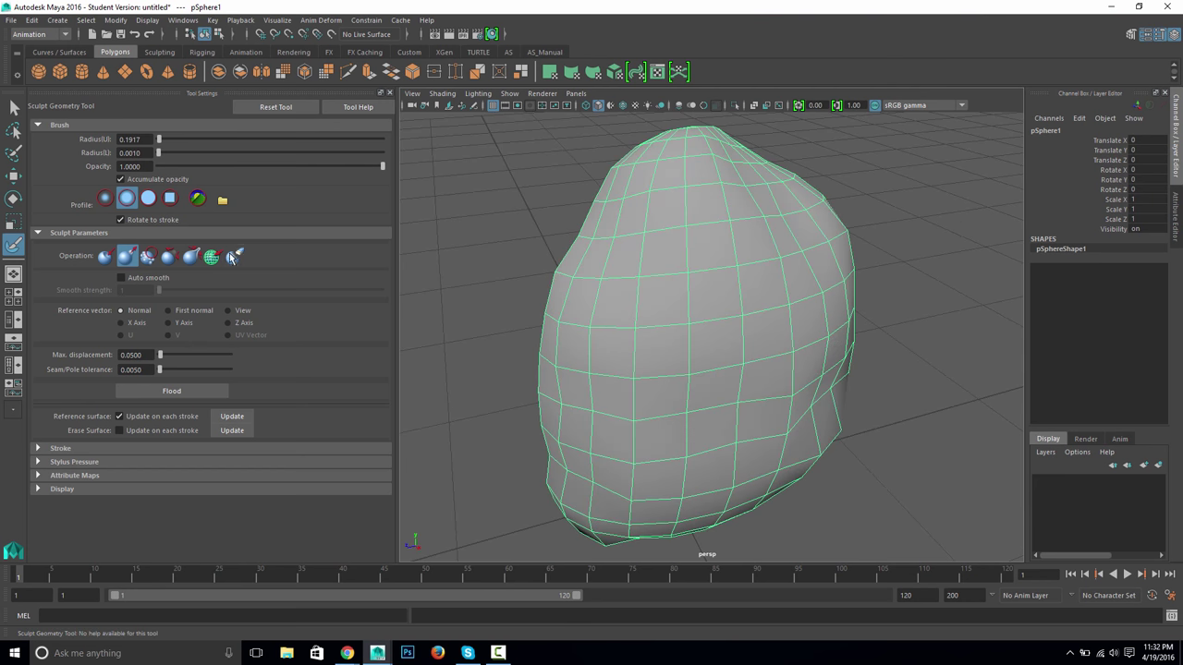
Step: Smooth the bulges on the petal's lower-left and right sides, then return to the Move Tool
click(148, 255)
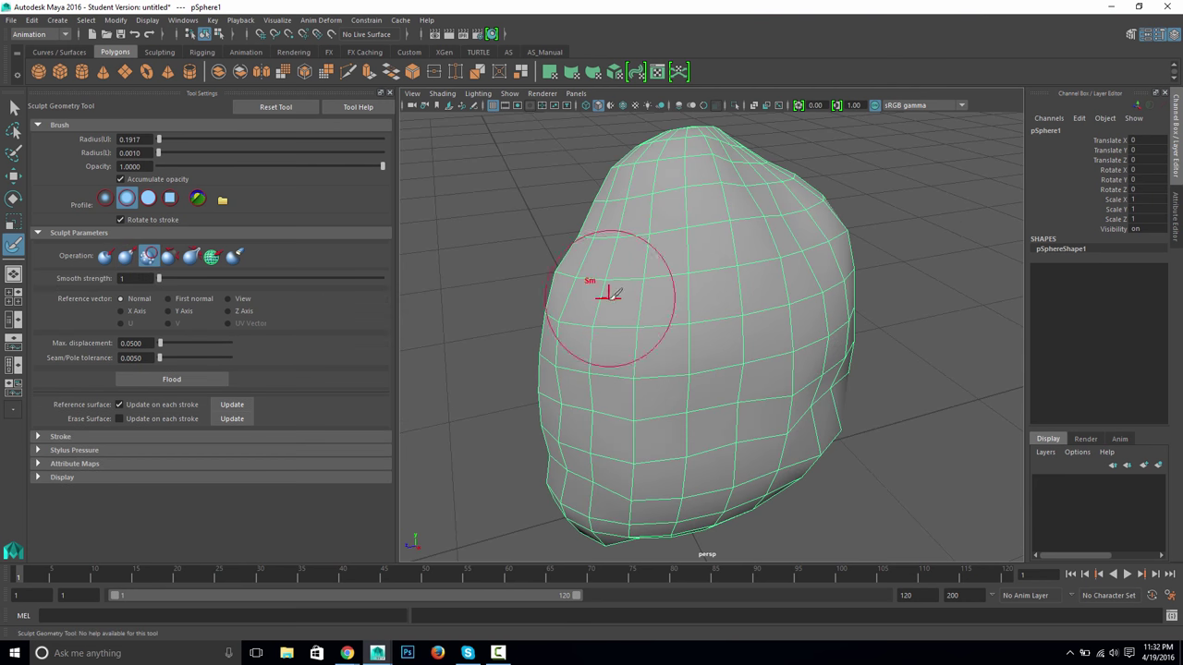
mouse_move(584, 349)
mouse_down()
mouse_move(566, 471)
mouse_move(590, 440)
mouse_move(597, 522)
mouse_move(729, 503)
mouse_move(718, 469)
mouse_move(554, 480)
mouse_up()
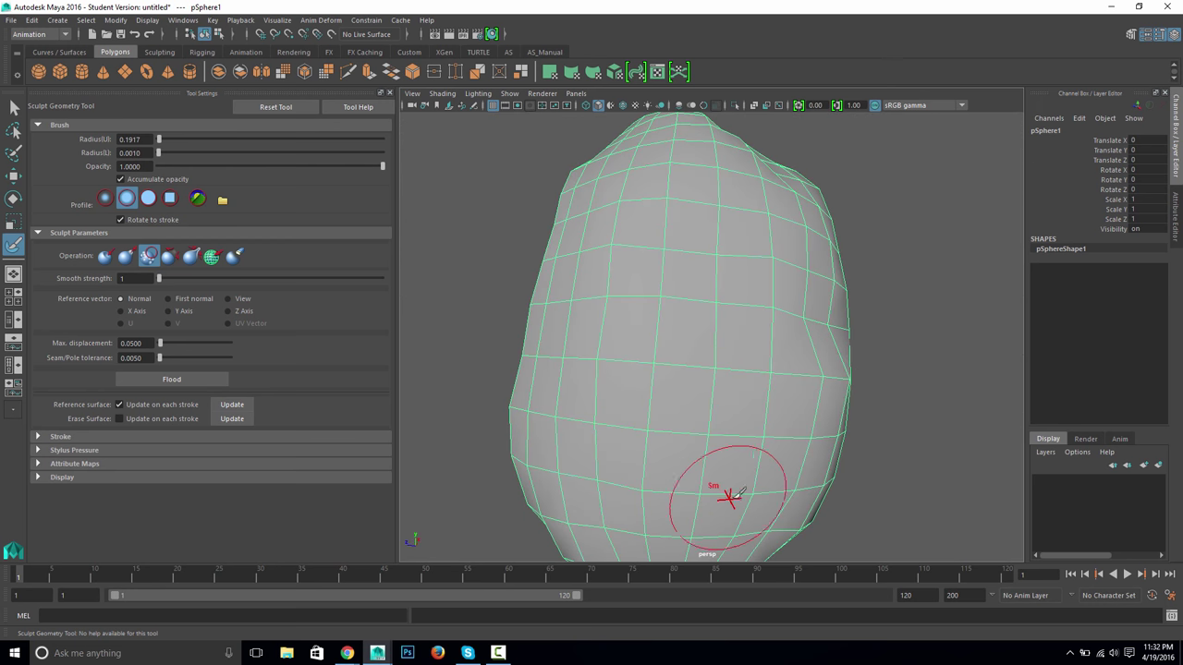
mouse_move(853, 271)
alt+mouse_down()
mouse_move(800, 312)
mouse_move(779, 357)
mouse_move(906, 320)
mouse_move(567, 370)
alt+mouse_up()
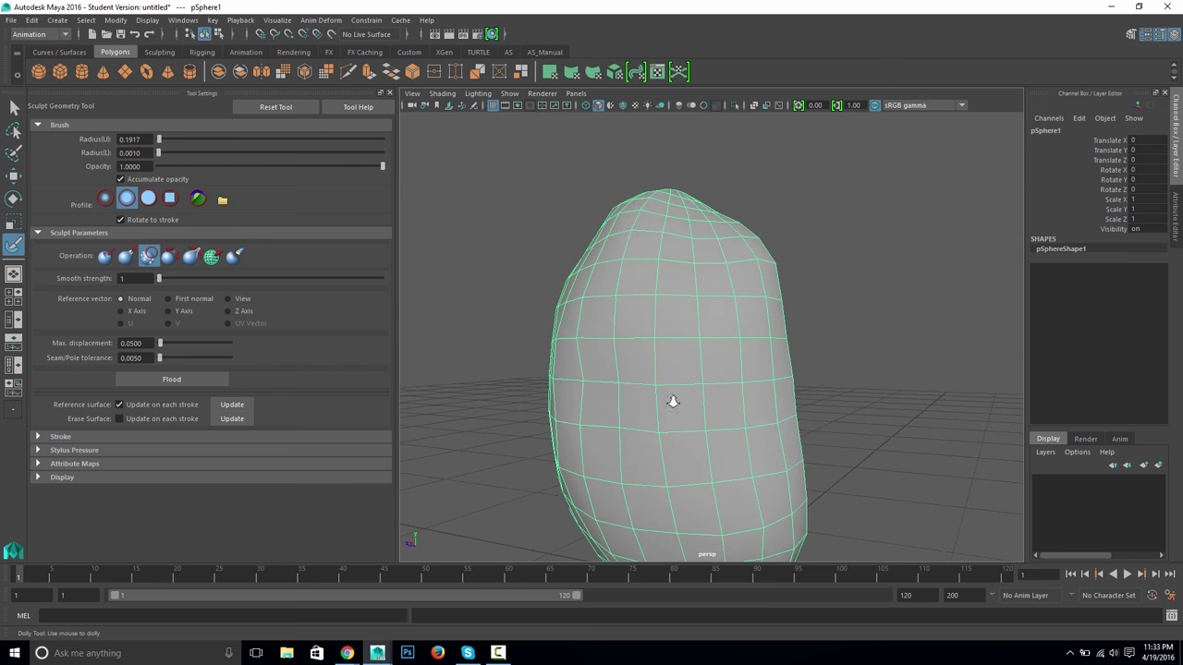
scroll(732, 435, down, 5)
mouse_move(854, 414)
alt+mouse_down()
mouse_move(752, 409)
mouse_move(612, 431)
mouse_move(859, 444)
mouse_move(774, 407)
mouse_move(776, 433)
mouse_move(745, 425)
mouse_move(897, 454)
mouse_move(895, 438)
mouse_move(810, 424)
mouse_move(736, 432)
alt+mouse_up()
key(w)
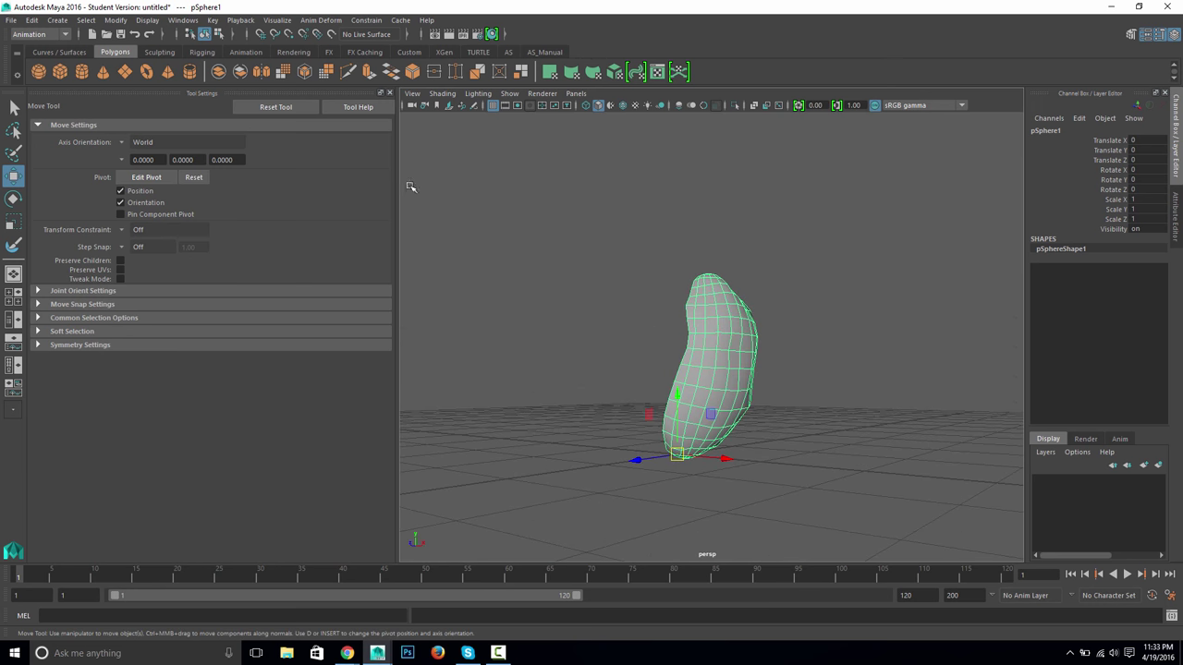
Step: Hide the Tool Settings panel and duplicate the sculpted petal as pSphere2
click(389, 94)
alt+drag(515, 237, 607, 264)
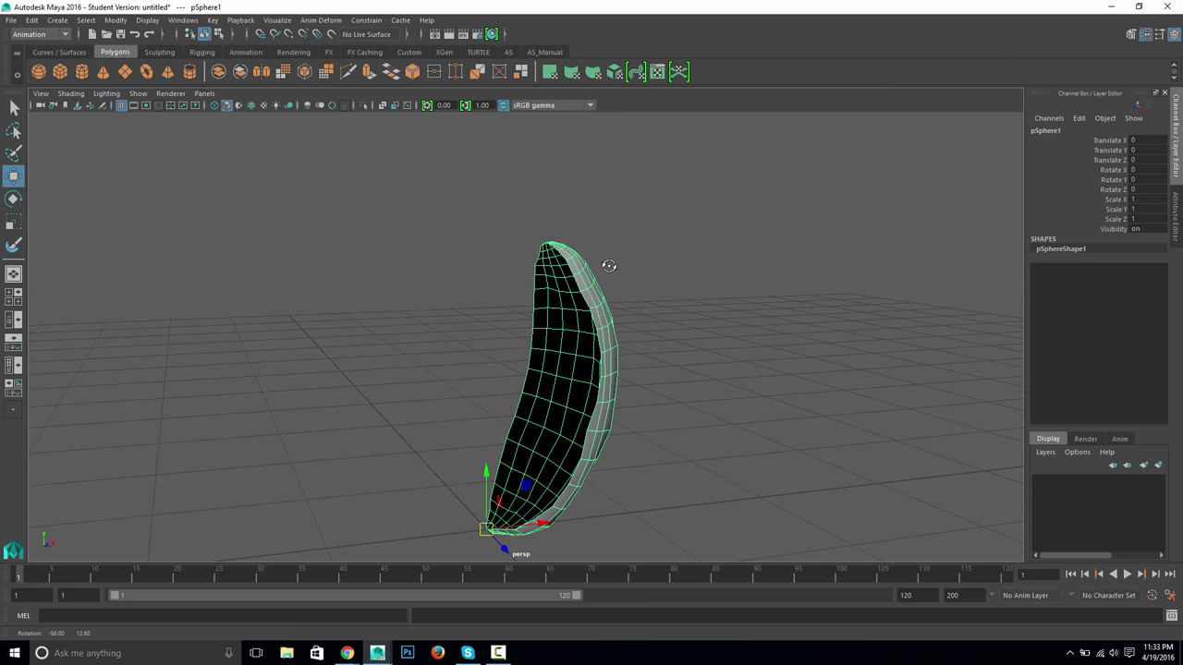
alt+drag(679, 358, 612, 383)
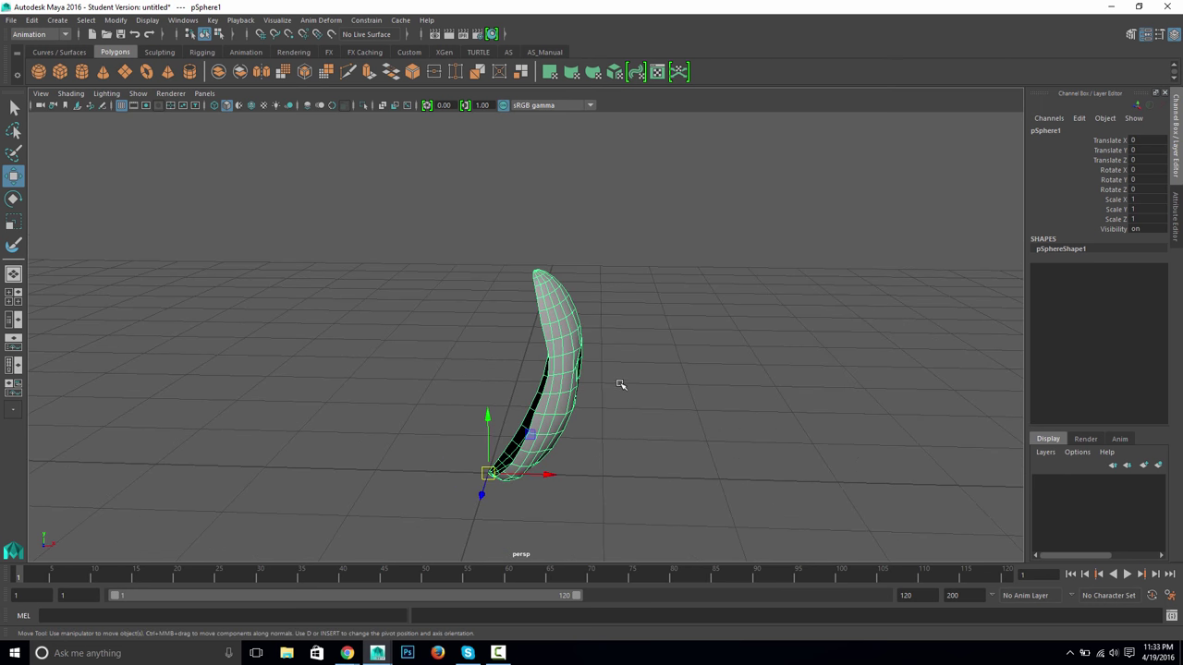
key(ctrl+d)
Step: Set the copied petal to Rotate Y 120, then duplicate it into a third petal at Rotate Y -120
double_click(1160, 179)
text(120)
key(Return)
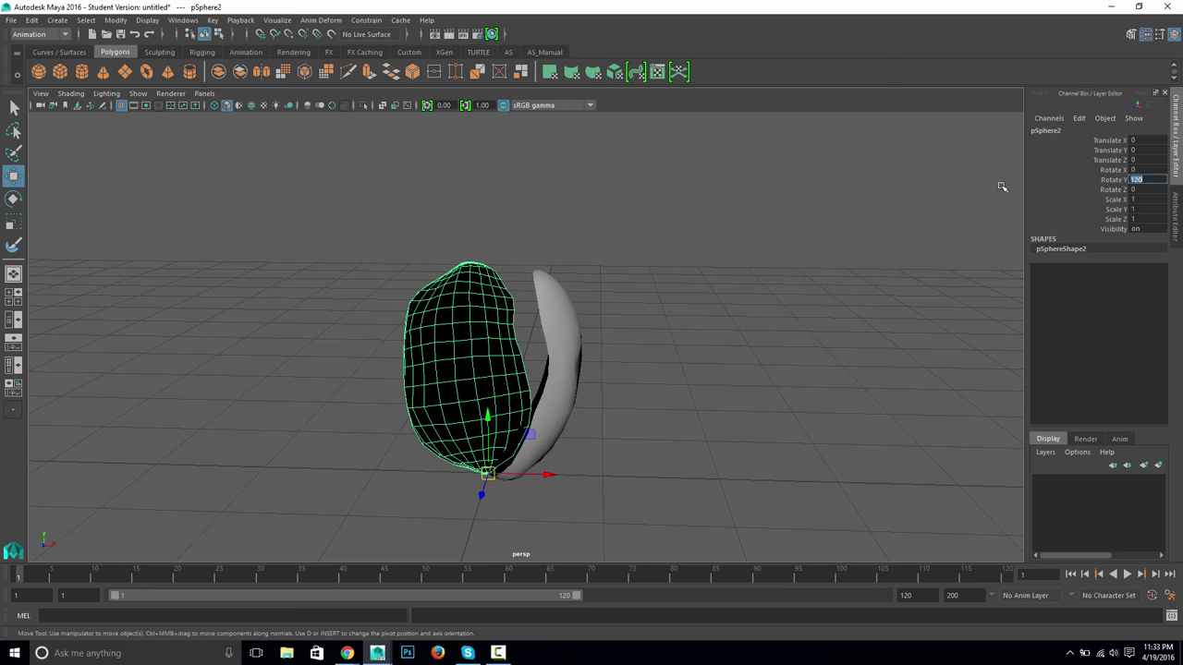
alt+drag(655, 371, 708, 386)
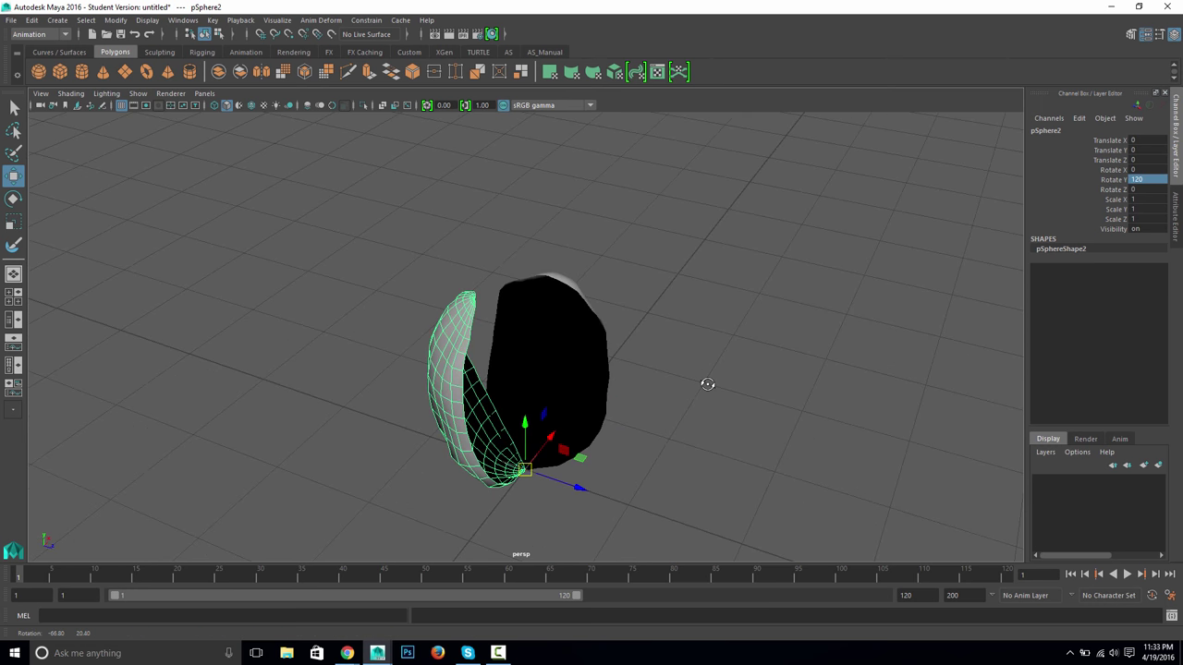
key(ctrl+d)
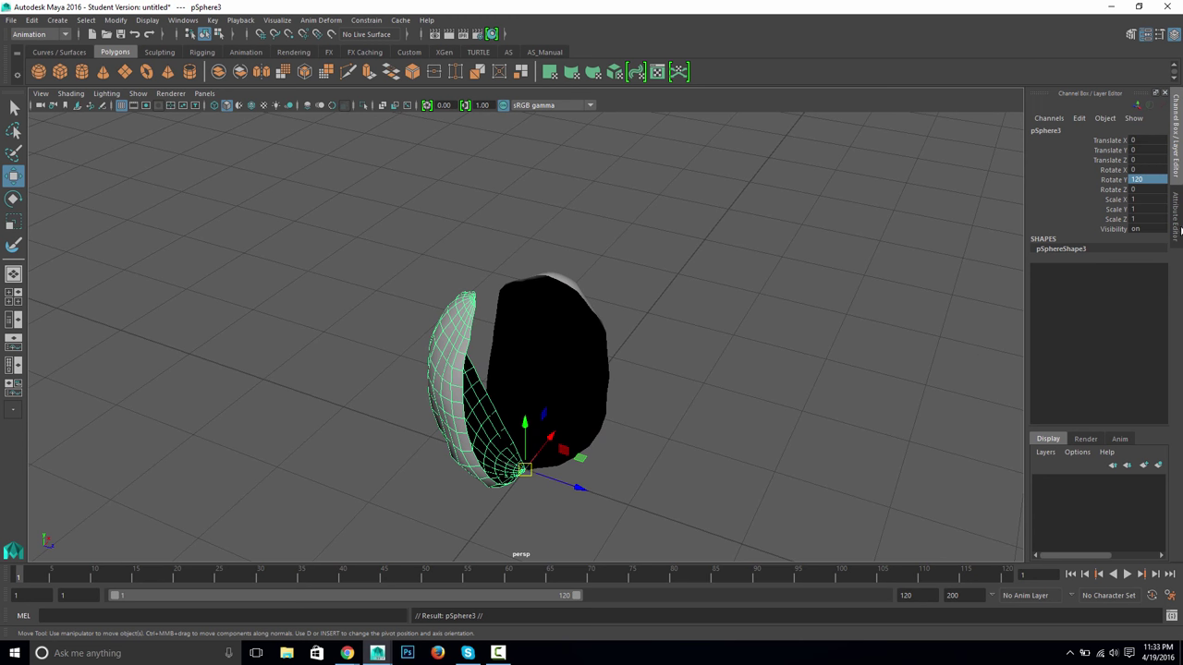
click(1147, 181)
text(-120)
key(Return)
Step: Tilt the outer petals outward with the Rotate tool to open the bud
click(771, 393)
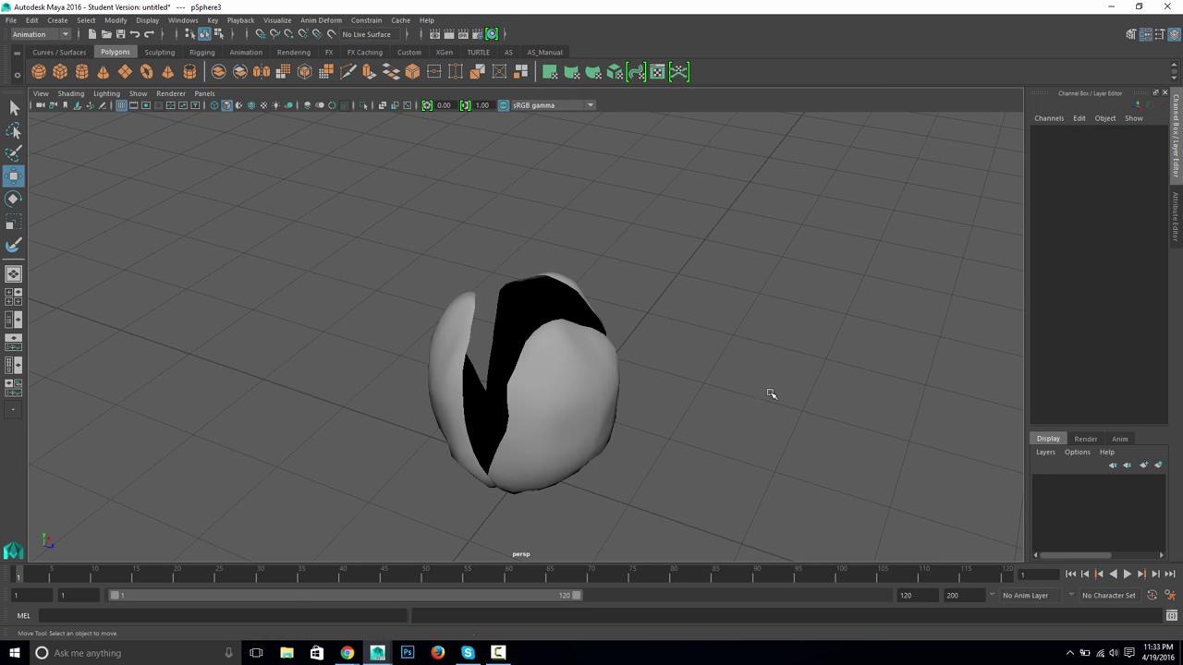
alt+drag(771, 393, 822, 407)
click(566, 409)
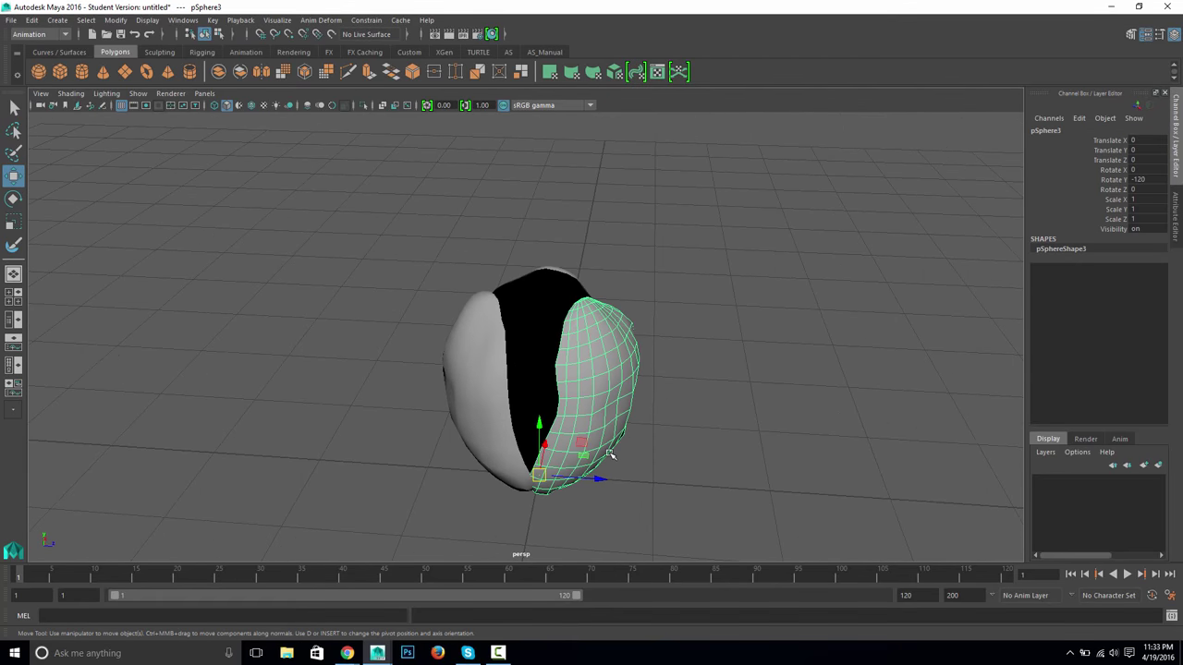
key(e)
drag(545, 435, 504, 440)
click(511, 406)
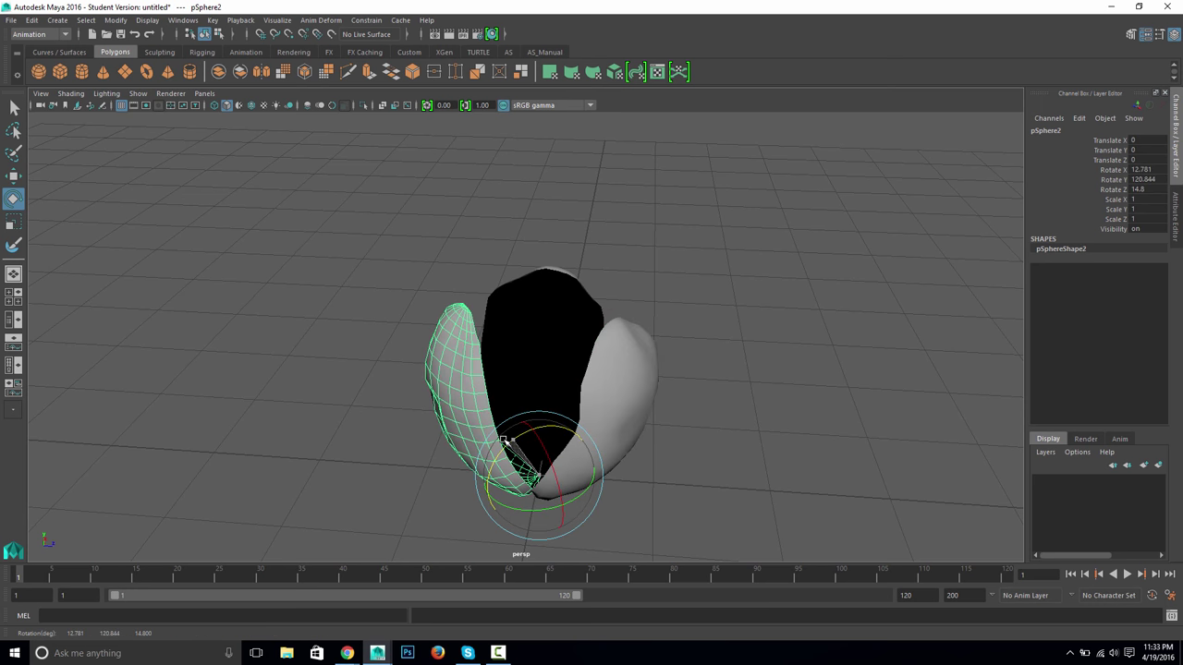
key(ctrl+z)
click(557, 320)
alt+drag(557, 319, 594, 376)
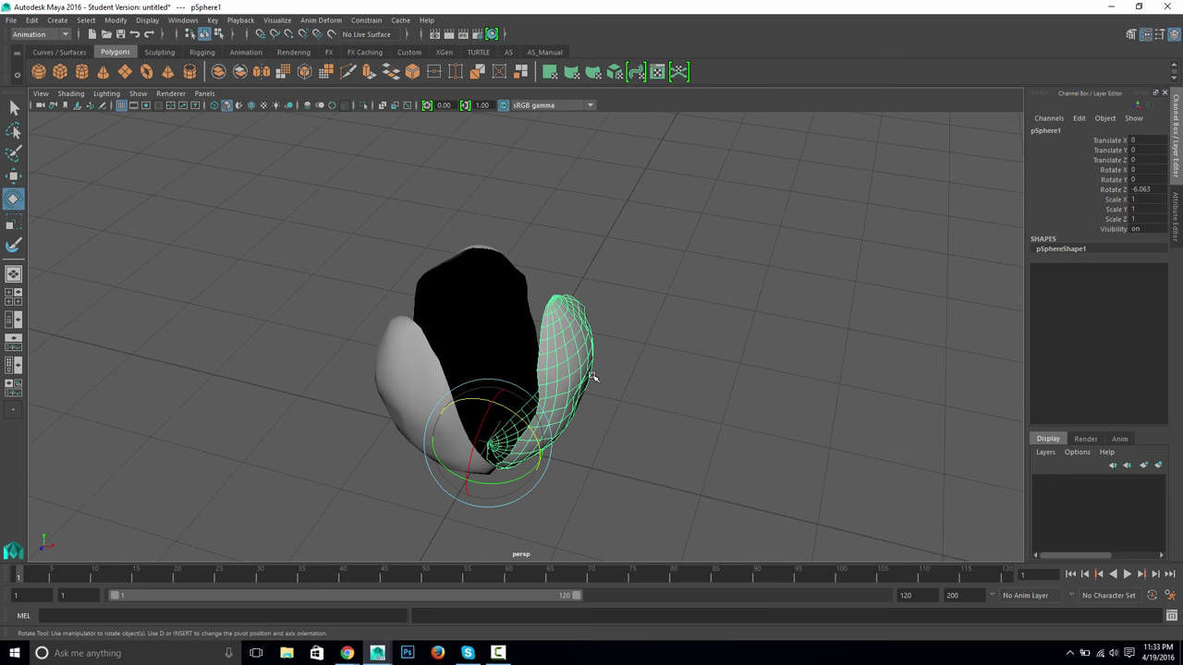
Step: Duplicate the first petal, scale the copy down to 0.707 and tip it inward
key(ctrl+d)
key(r)
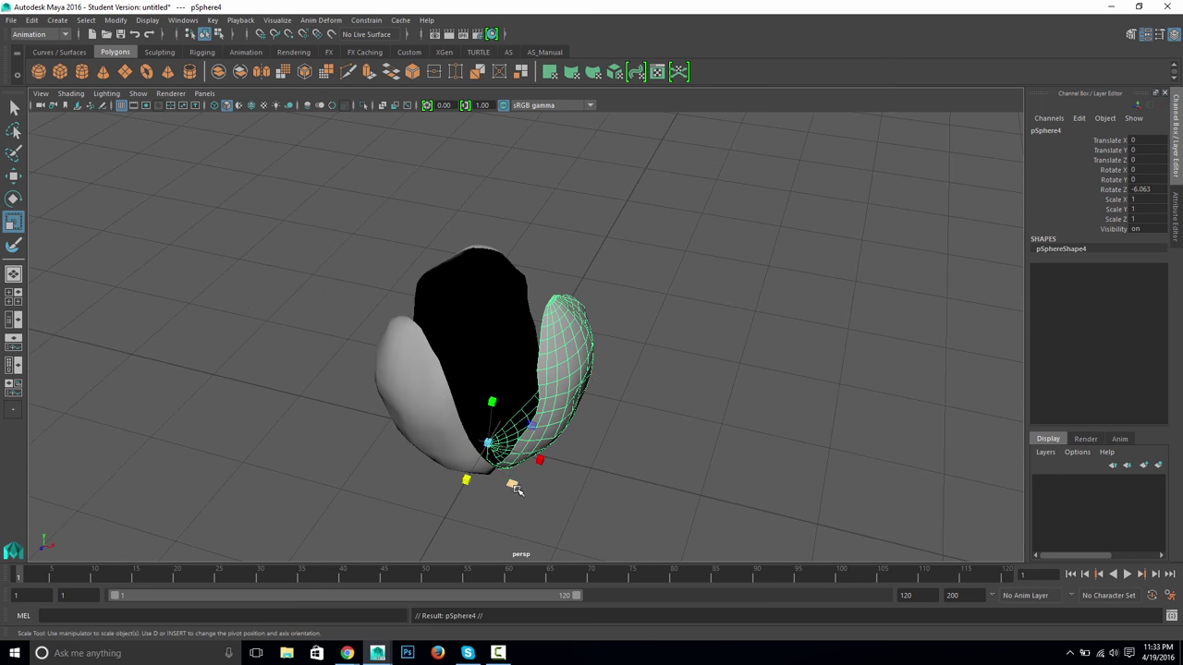
drag(488, 442, 420, 441)
key(e)
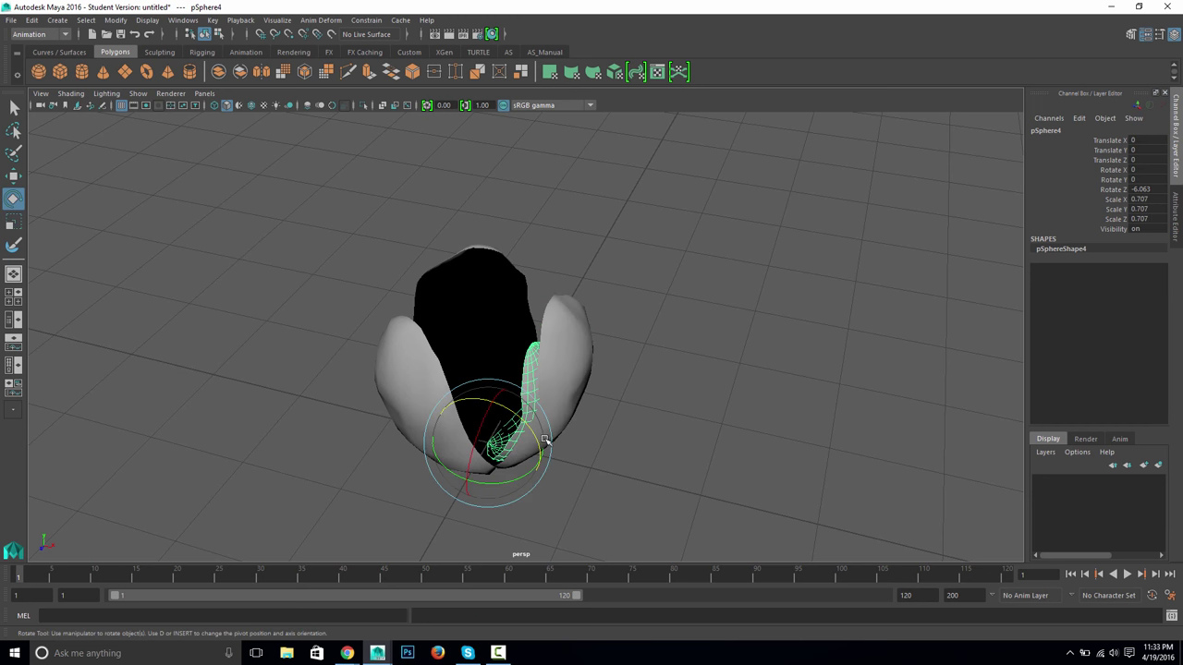
drag(523, 426, 514, 417)
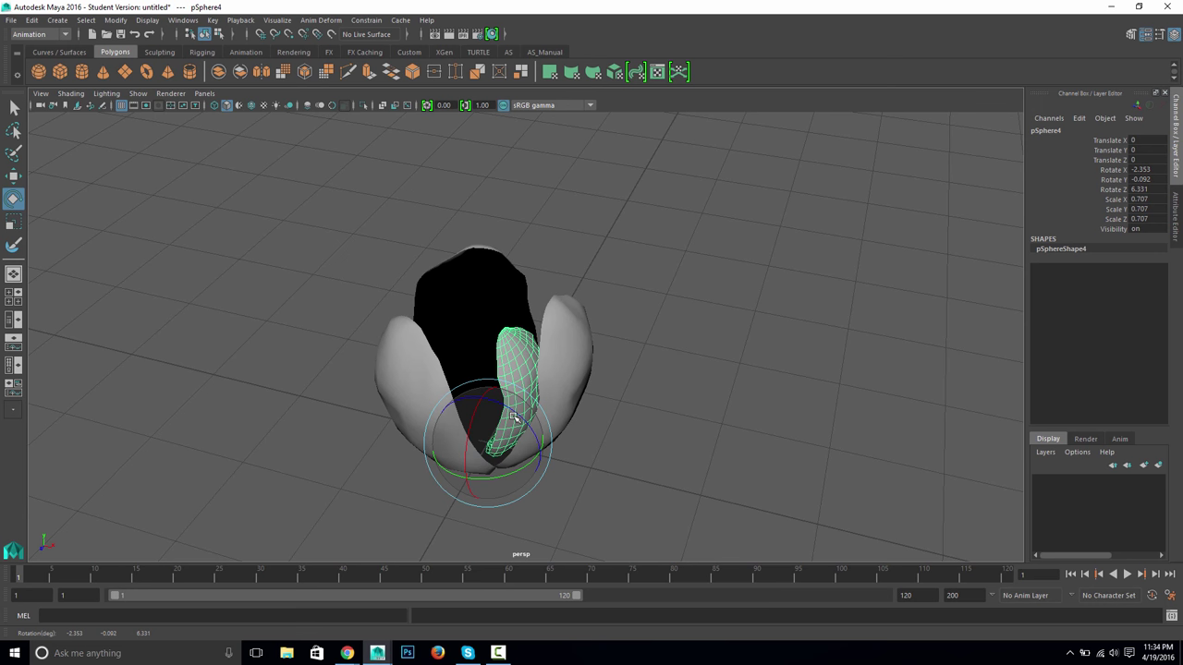
key(super)
click(686, 250)
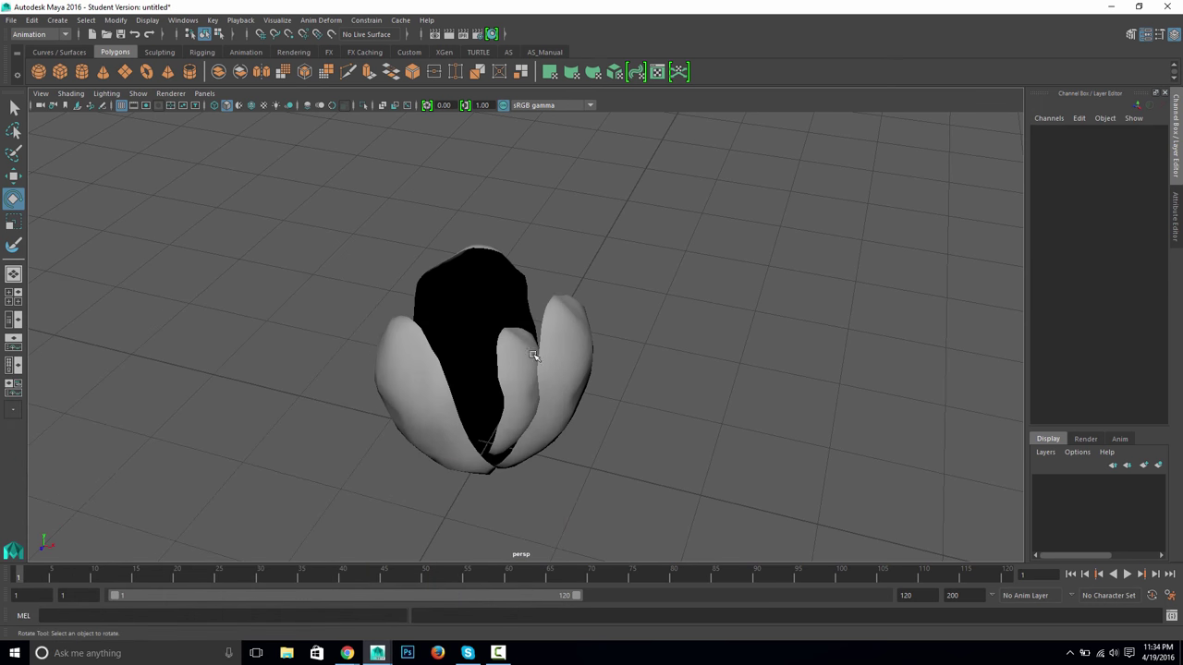
click(533, 355)
drag(523, 421, 665, 517)
Step: Narrow the inner petal to scale 0.649/0.818/0.682 and check the red tulip reference photo
key(r)
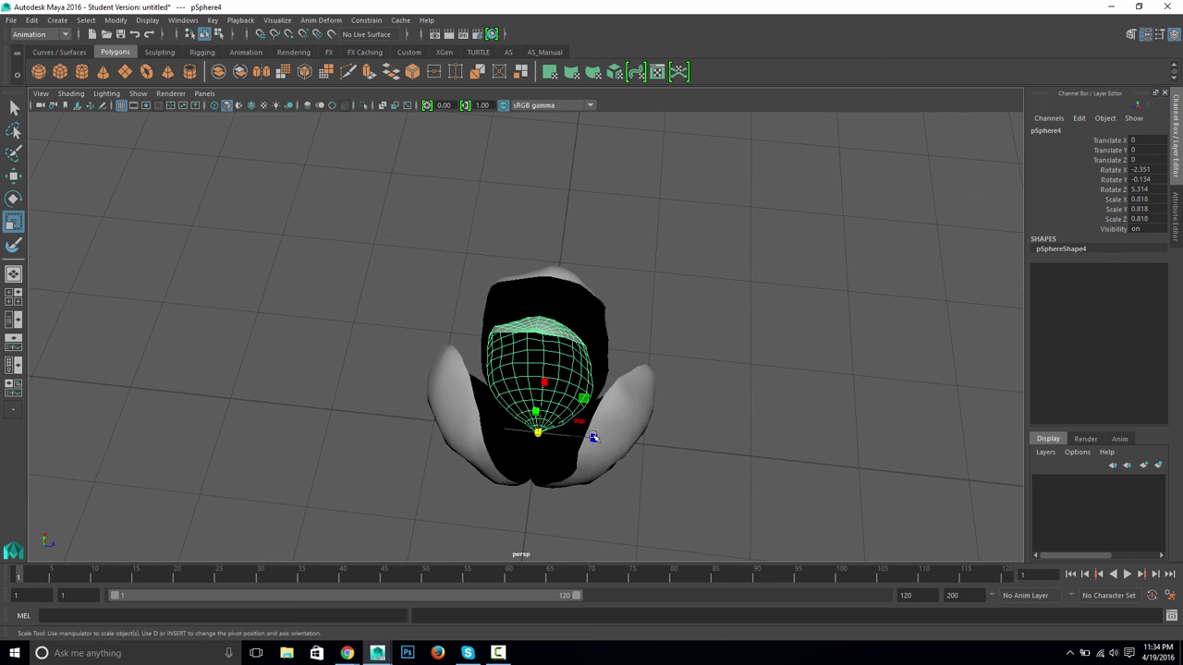
drag(593, 437, 528, 465)
key(e)
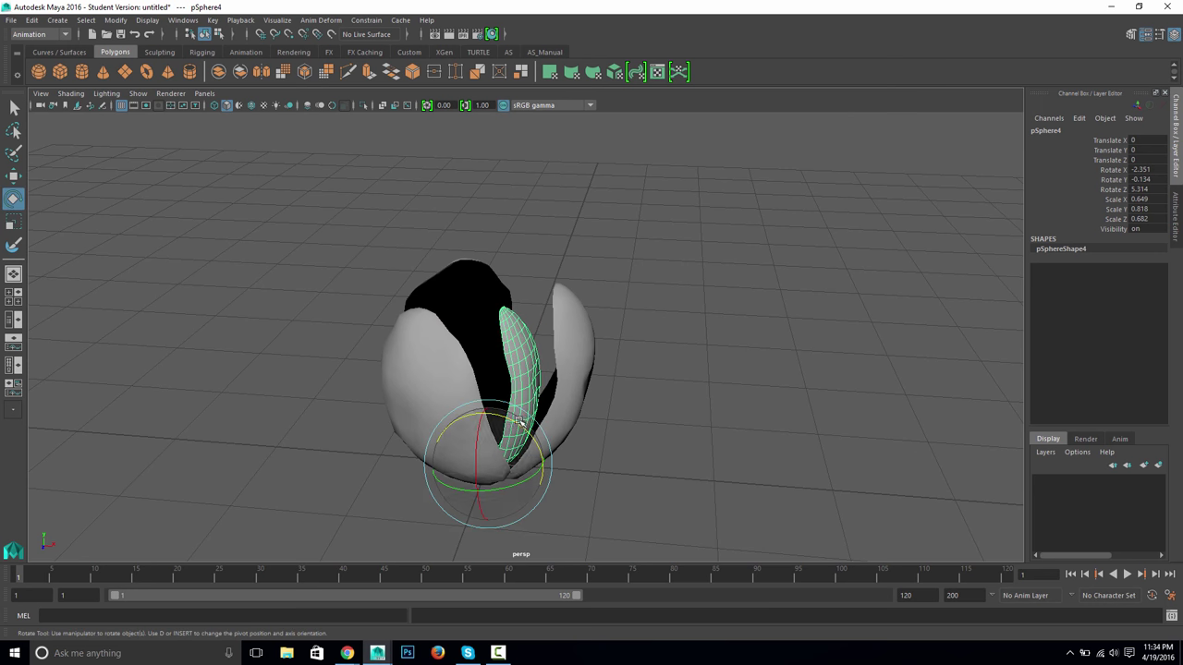
drag(519, 421, 520, 424)
alt+drag(619, 434, 646, 404)
key(alt+Tab)
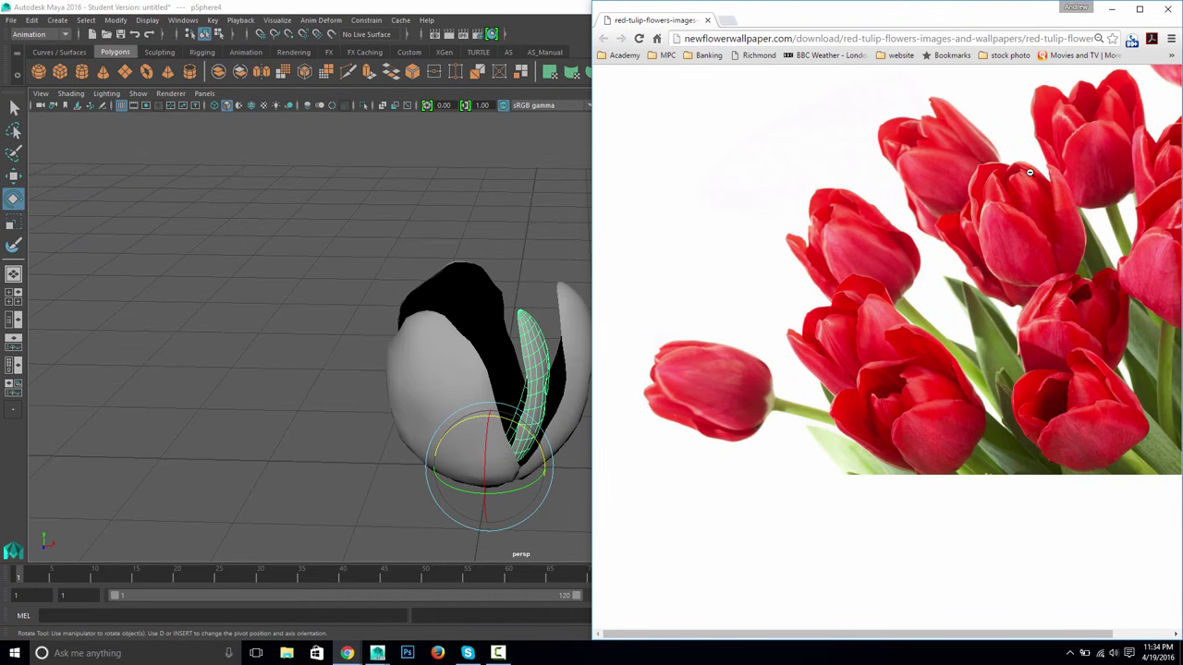
Step: Leave the reference photo and stretch inner petal pSphere4 to Scale Y 0.915
key(alt+Tab)
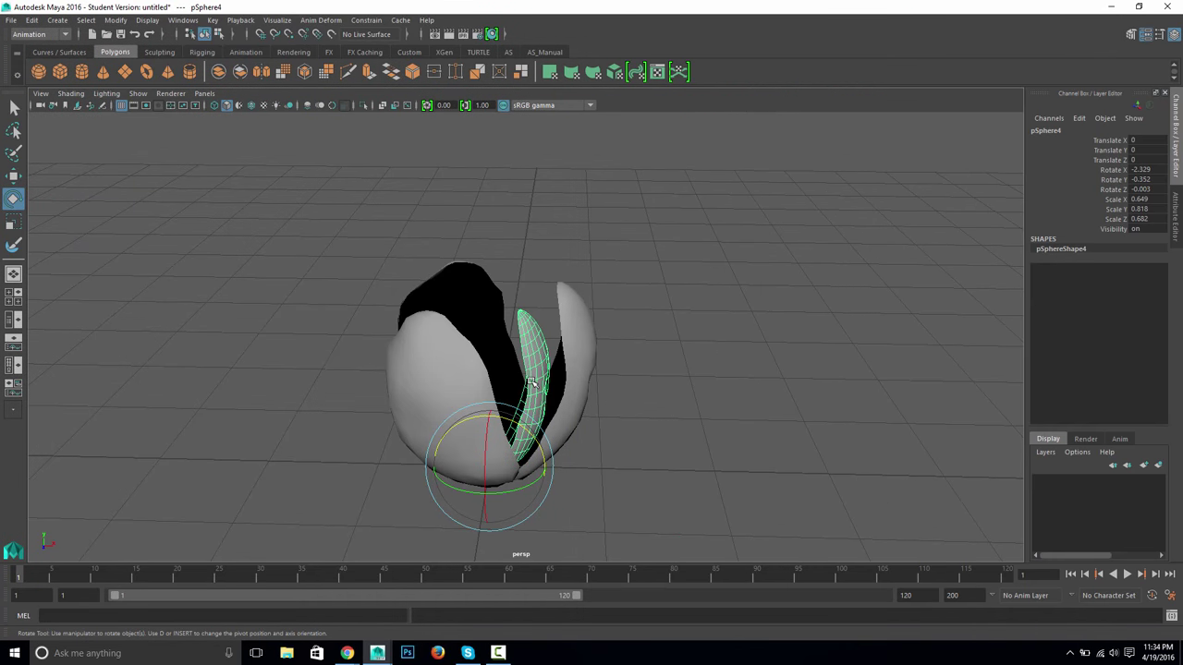
key(r)
drag(487, 414, 486, 409)
alt+drag(602, 404, 699, 475)
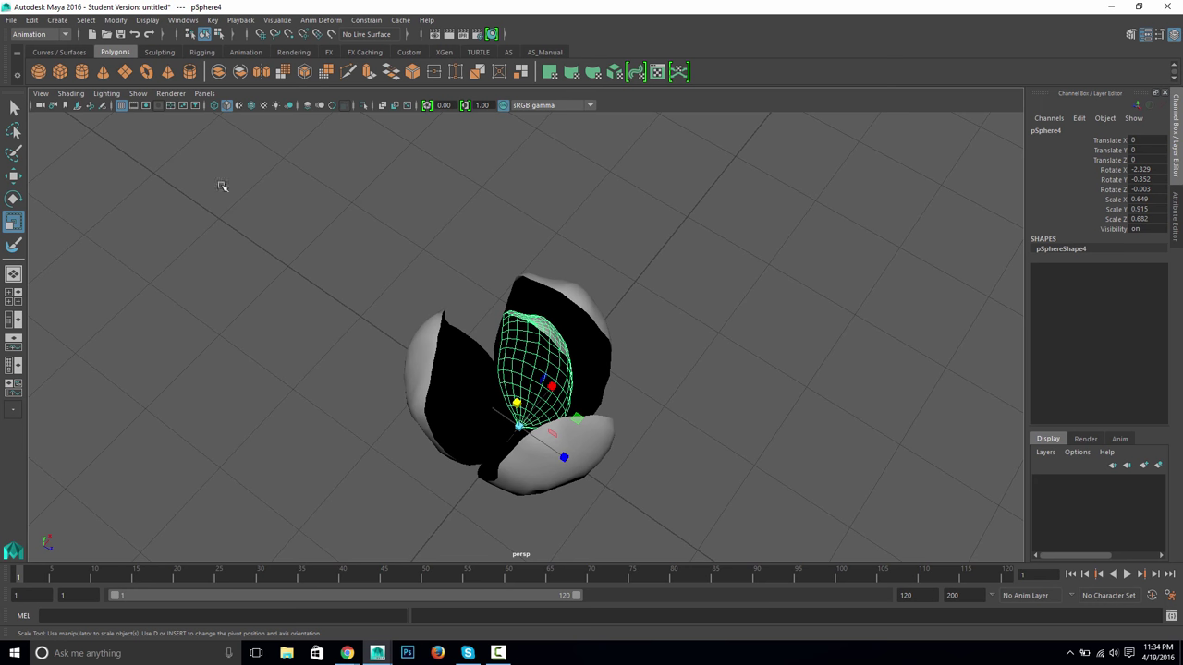
Step: Freeze Transformations on the inner petal to reset its rotation and scale
click(115, 19)
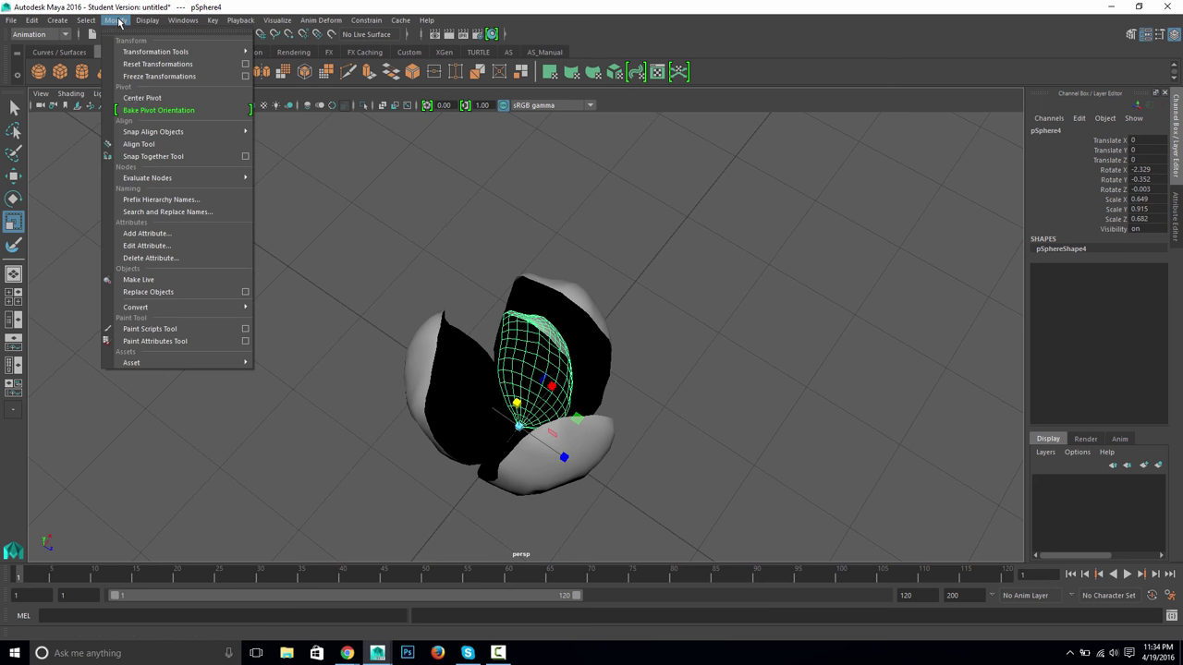
click(149, 77)
alt+drag(805, 338, 699, 327)
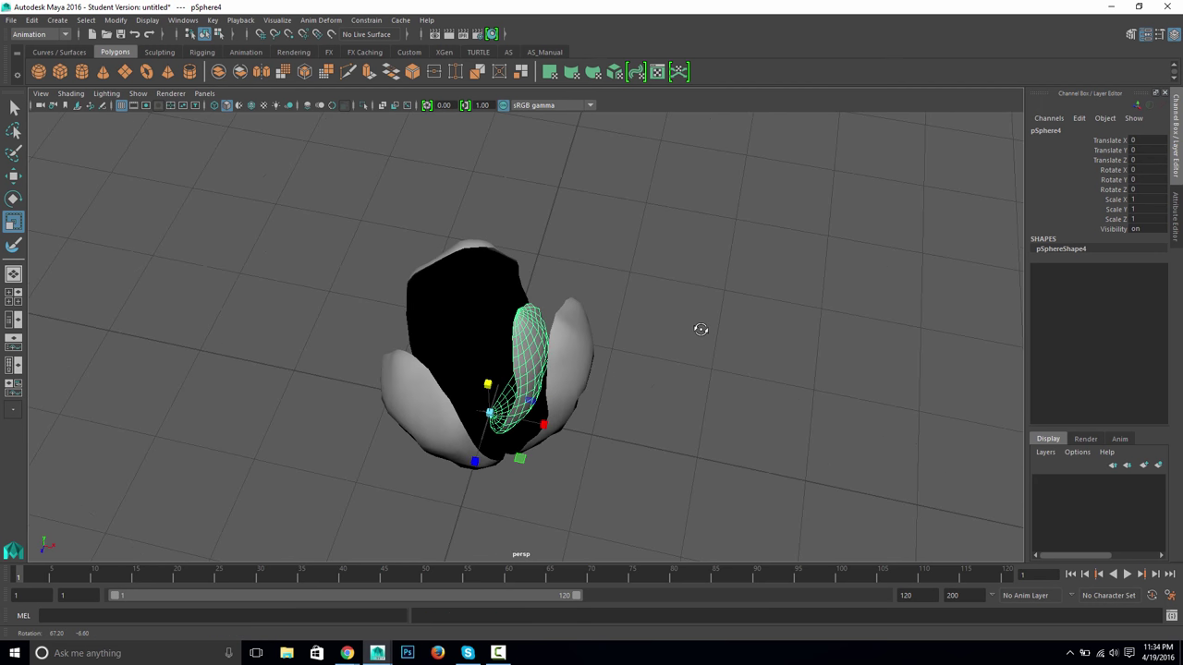
Step: Duplicate the inner petal and turn the copy to Rotate Y 120
key(ctrl+d)
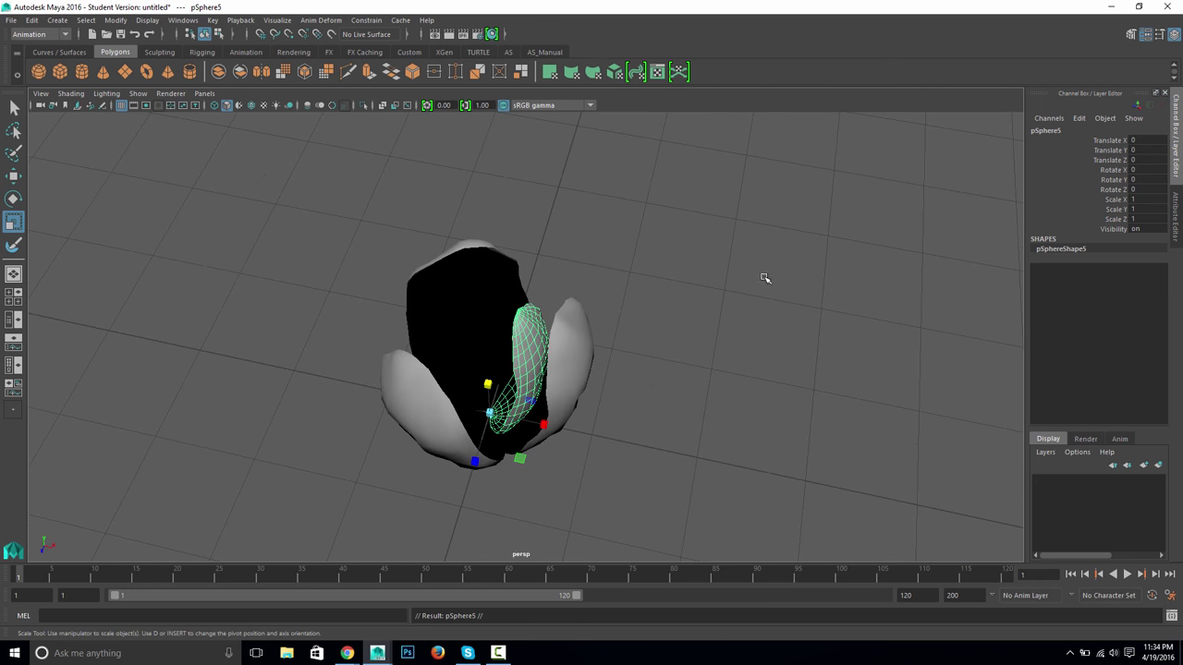
double_click(1143, 181)
key(Return)
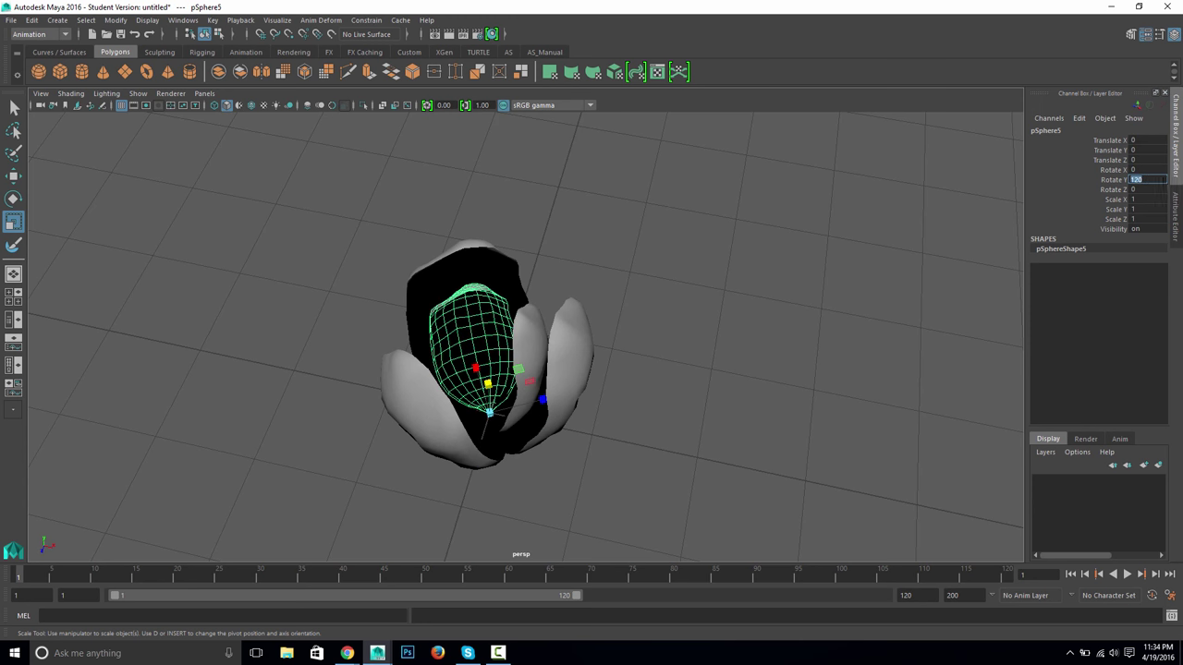
click(1107, 183)
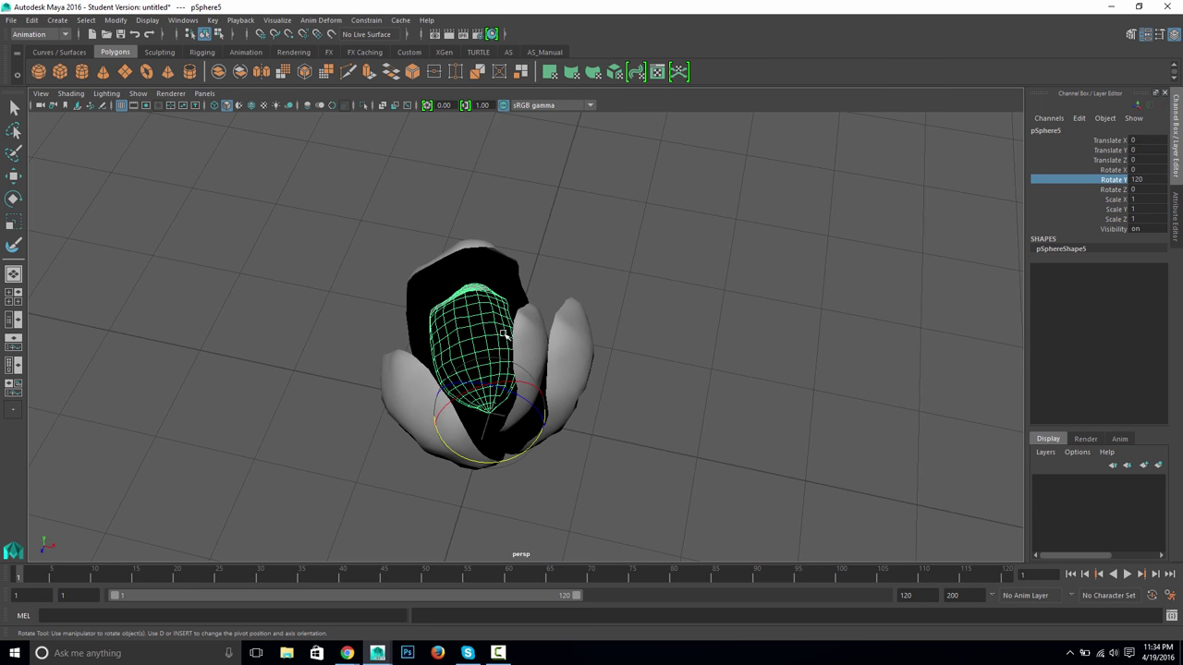
drag(502, 452, 545, 455)
key(ctrl+z)
Step: Duplicate the inner petal again as pSphere6, set to Rotate Y -120
key(ctrl+d)
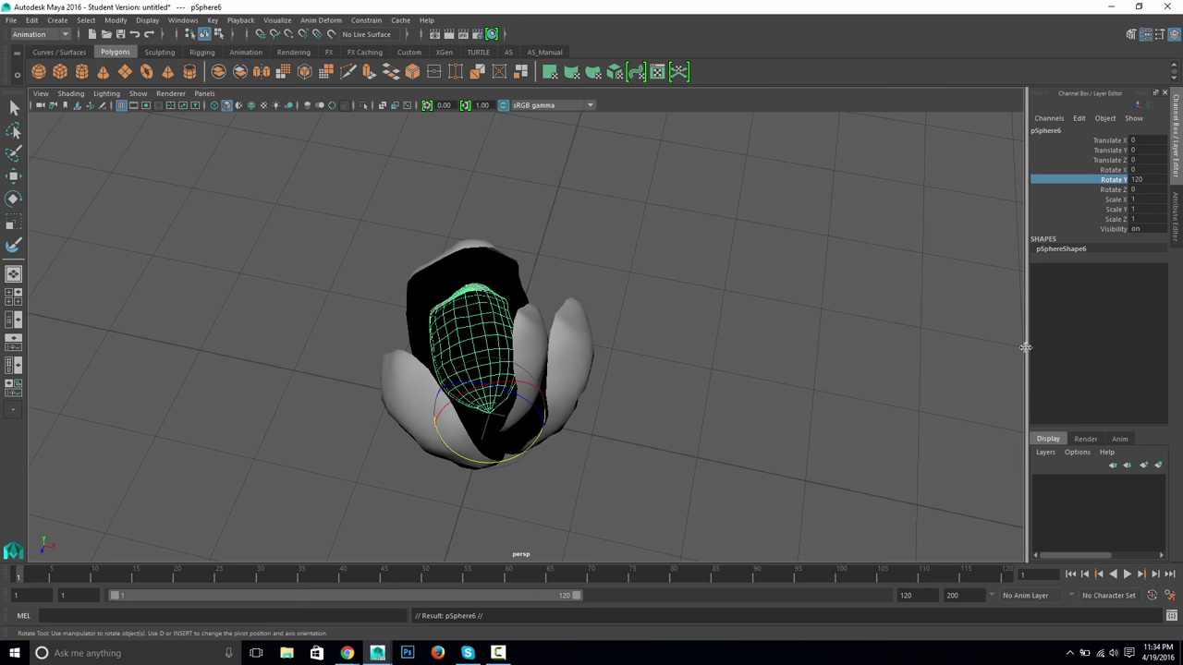
double_click(1143, 180)
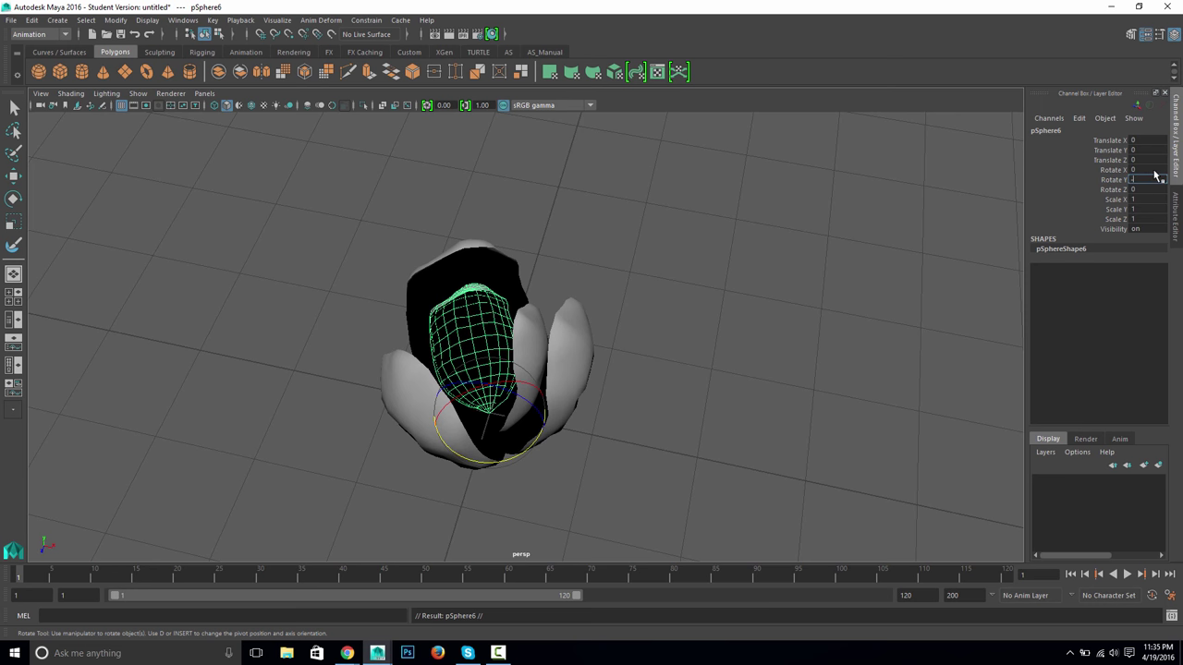
text(-120)
key(Return)
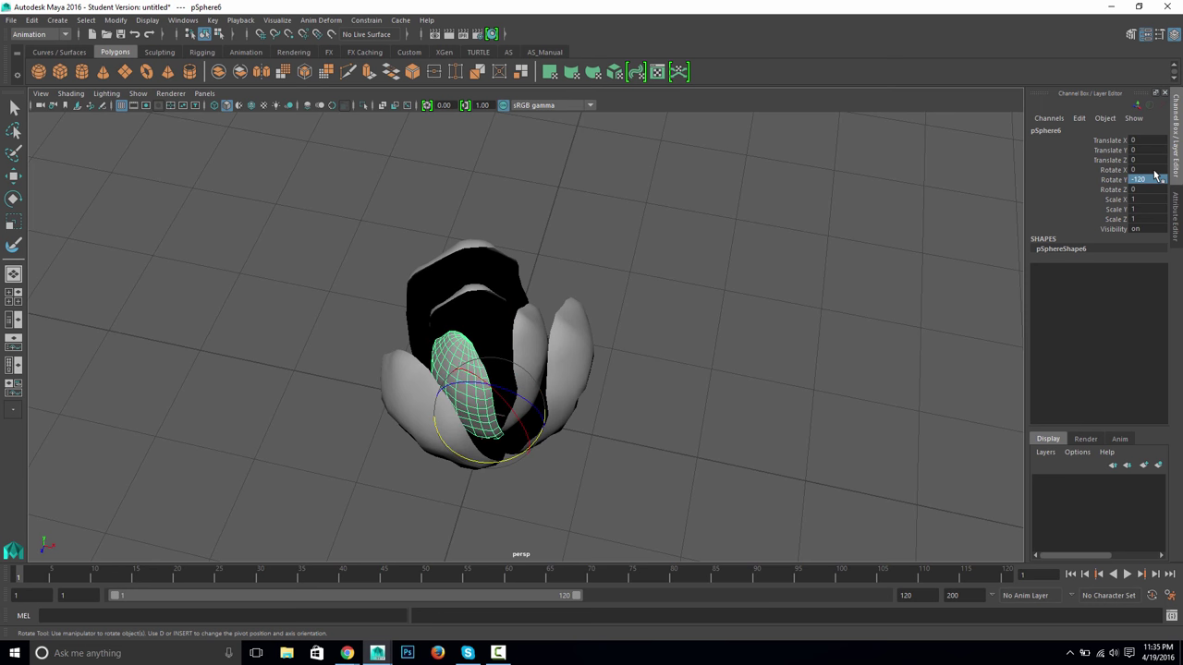
click(754, 343)
alt+drag(754, 344, 879, 381)
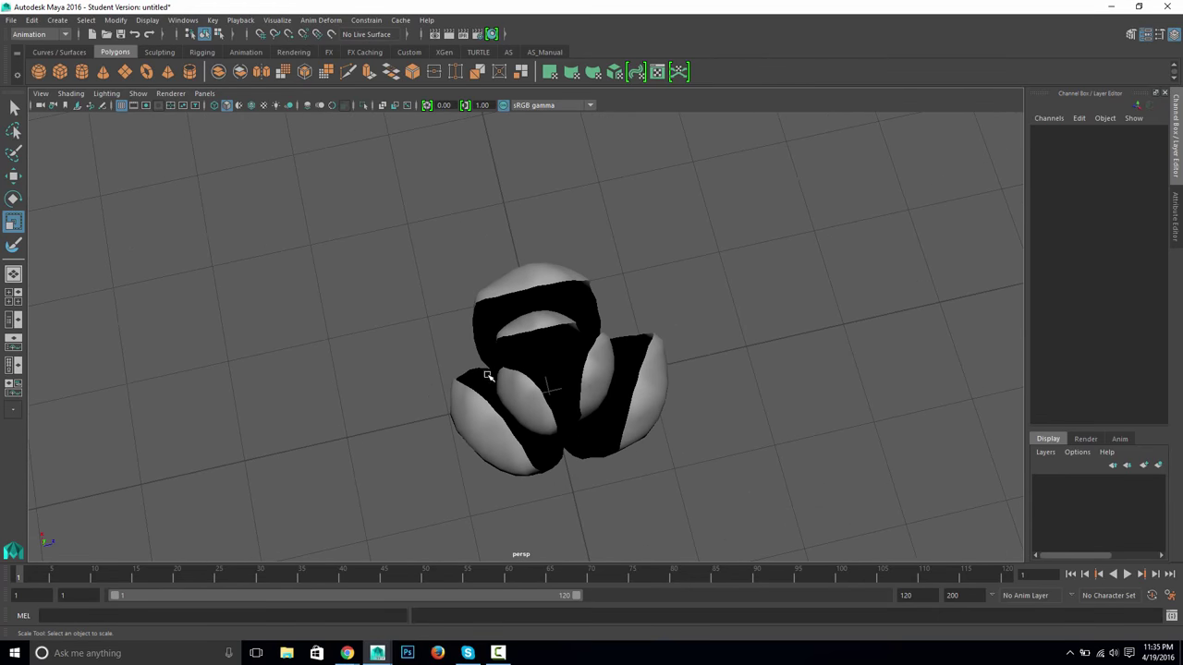
alt+drag(486, 375, 271, 304)
click(572, 368)
click(310, 342)
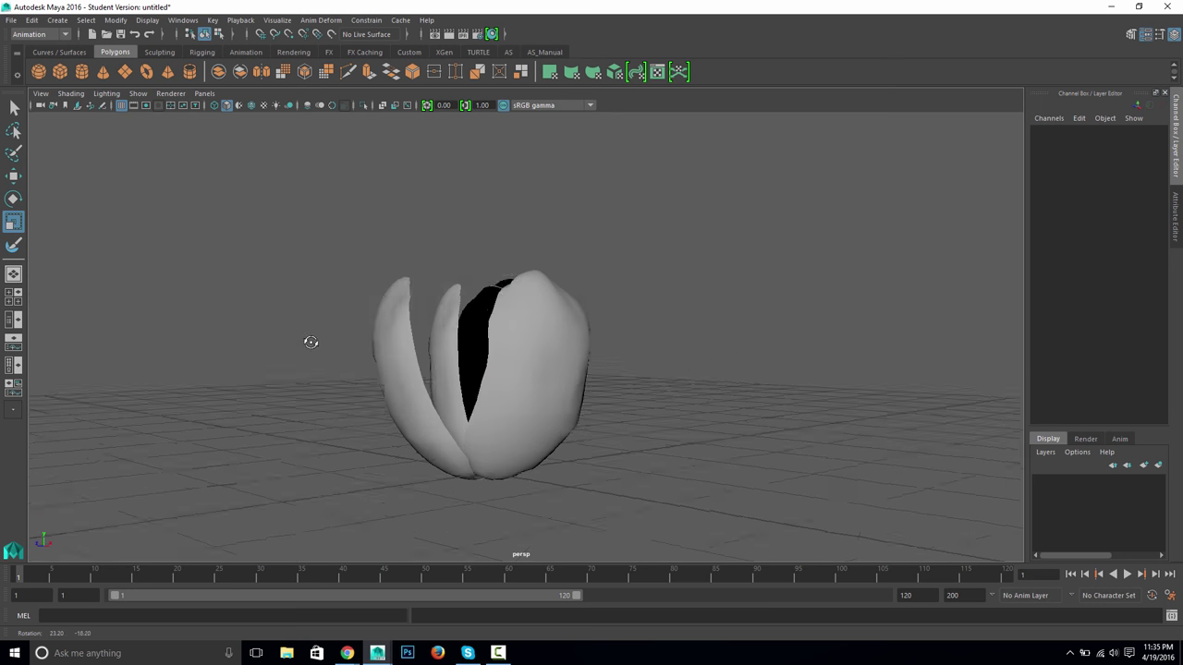
alt+drag(310, 342, 311, 344)
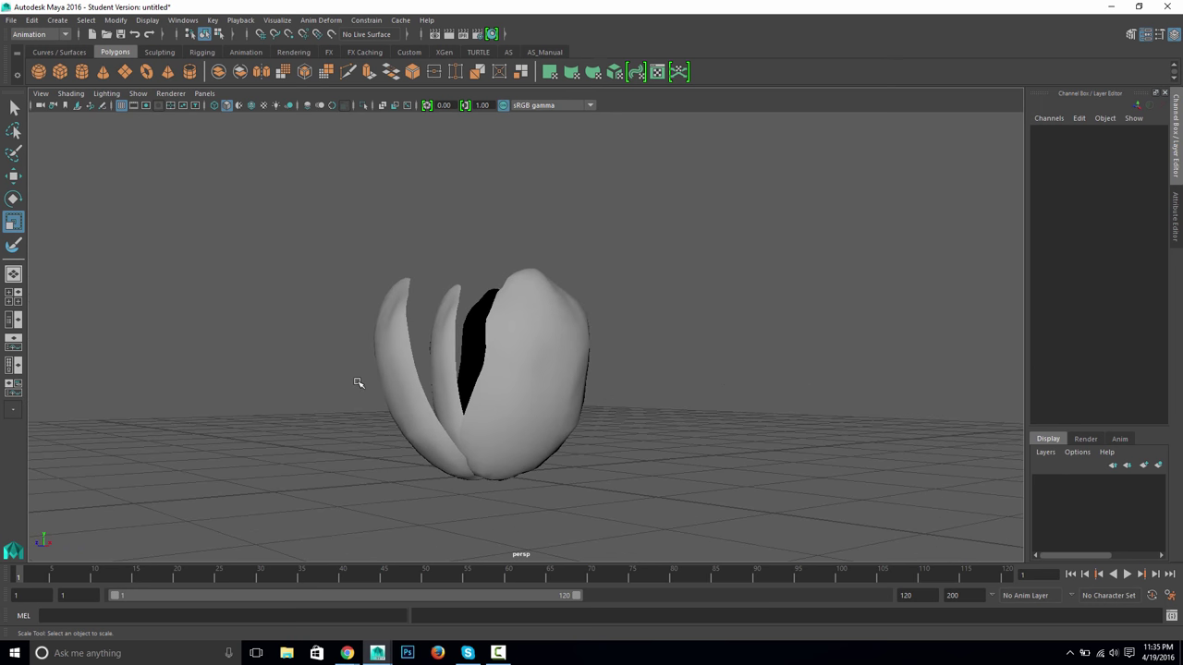
alt+drag(358, 383, 407, 407)
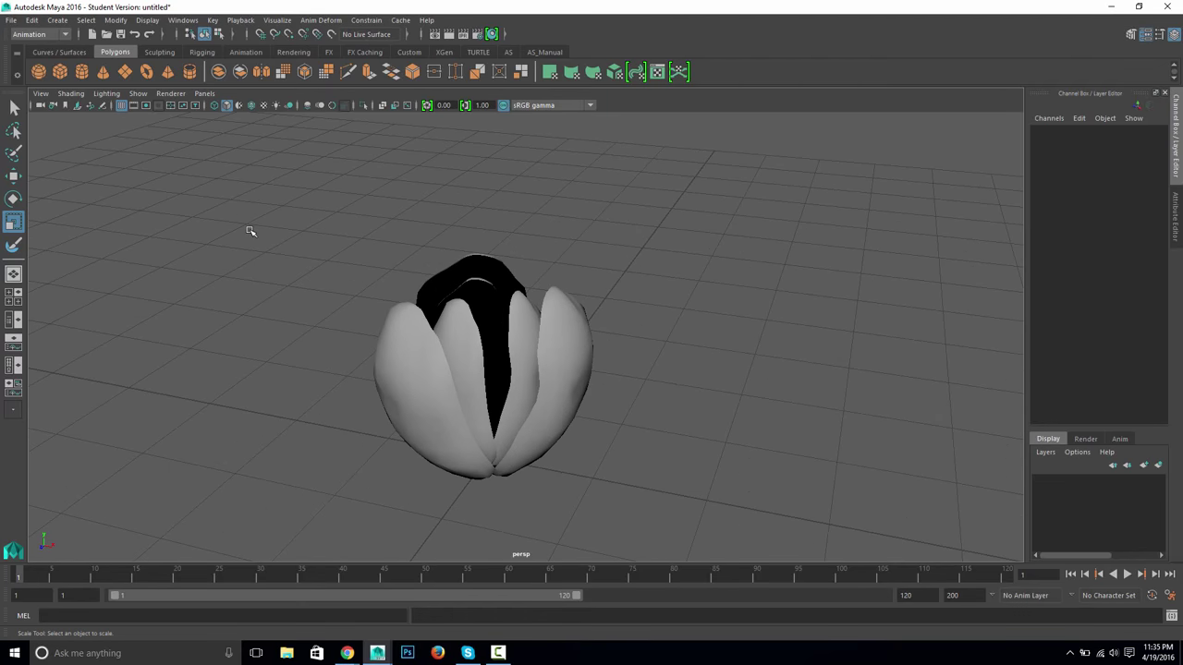
Step: Delete a stray cylinder, then marquee-select all six petals and group them as group1
click(81, 72)
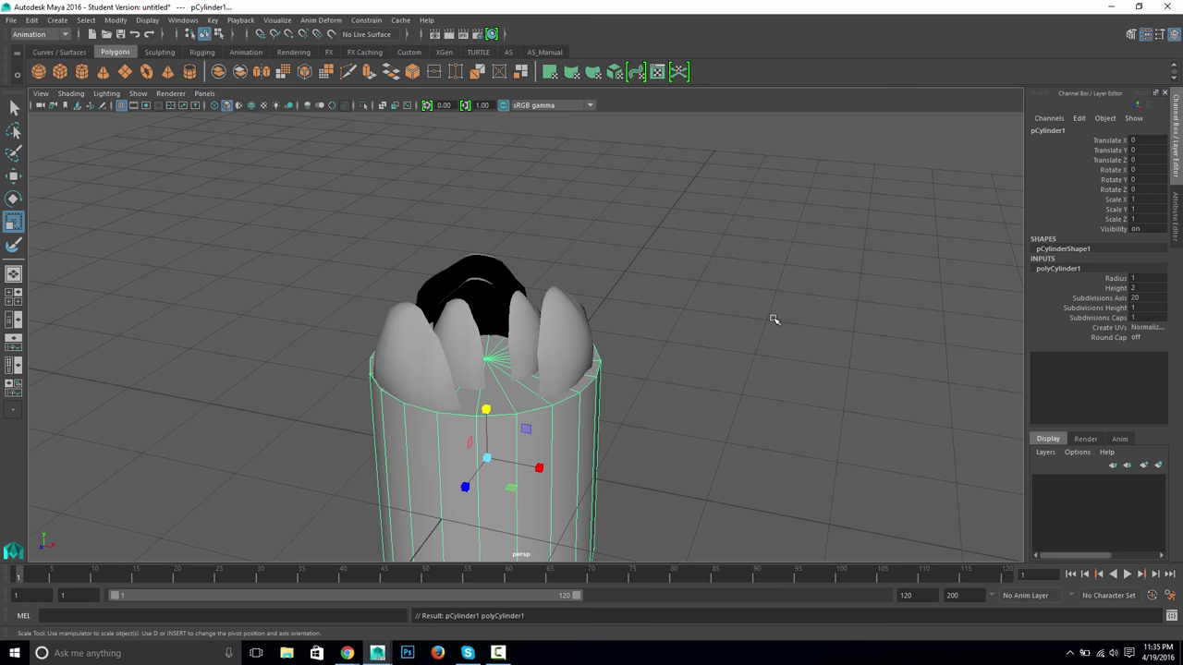
key(Delete)
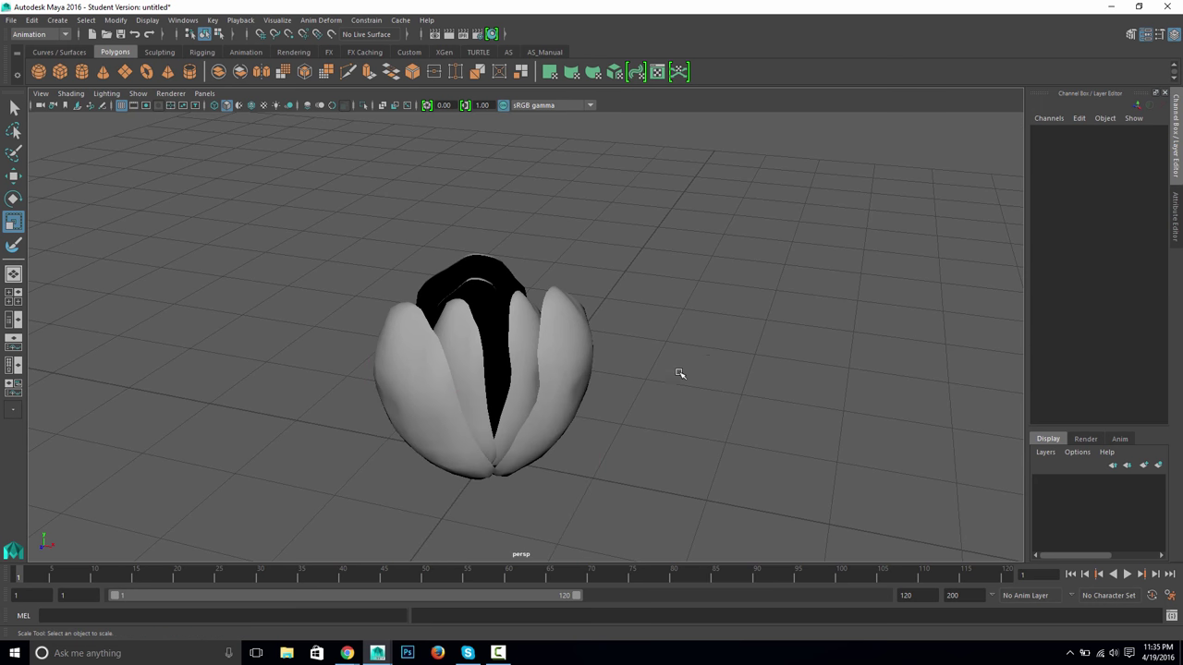
alt+drag(684, 395, 413, 247)
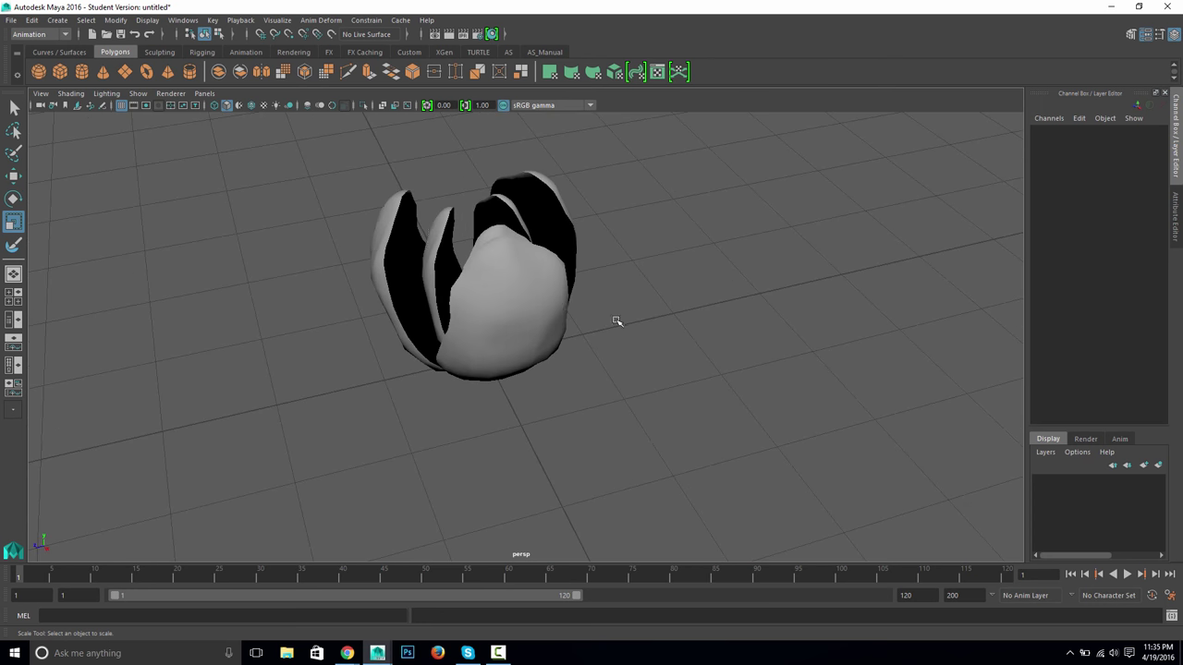
drag(617, 321, 416, 231)
key(ctrl+g)
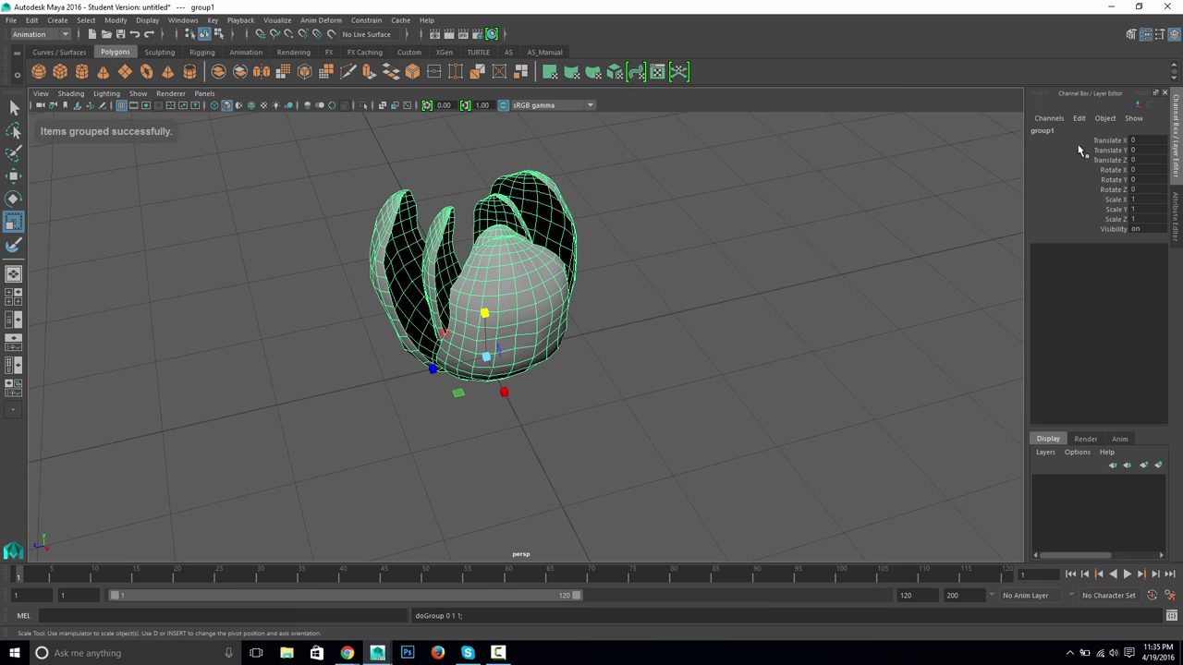